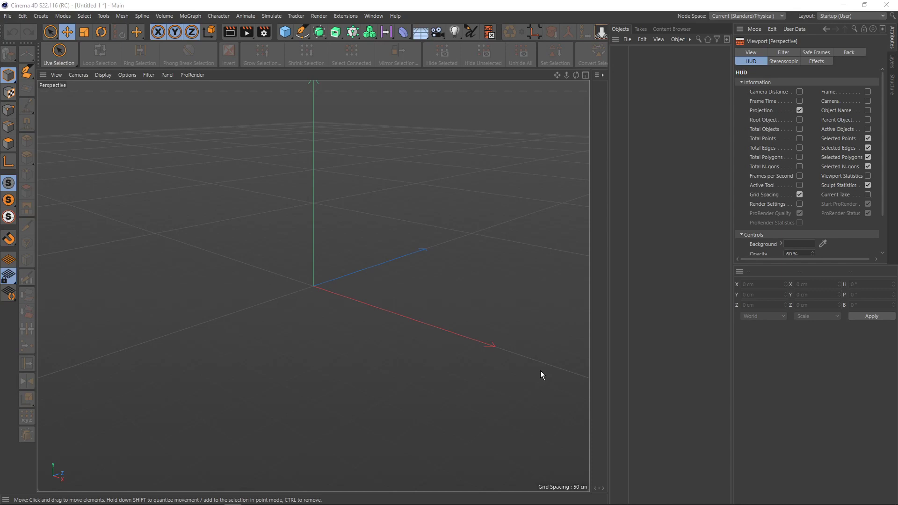
Browse the Character > Constraints list, then centre the WPS Office constraint notes window
left_click(219, 16)
mouse_move(232, 41)
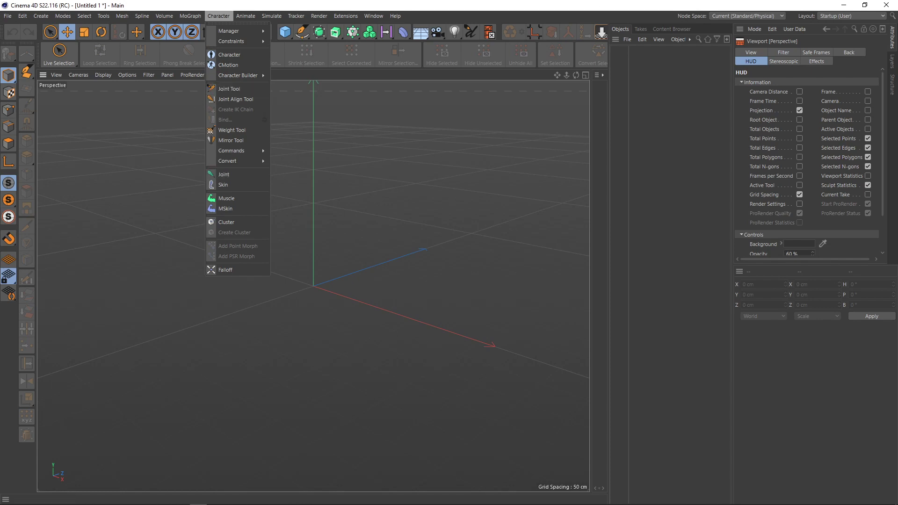
key("Escape")
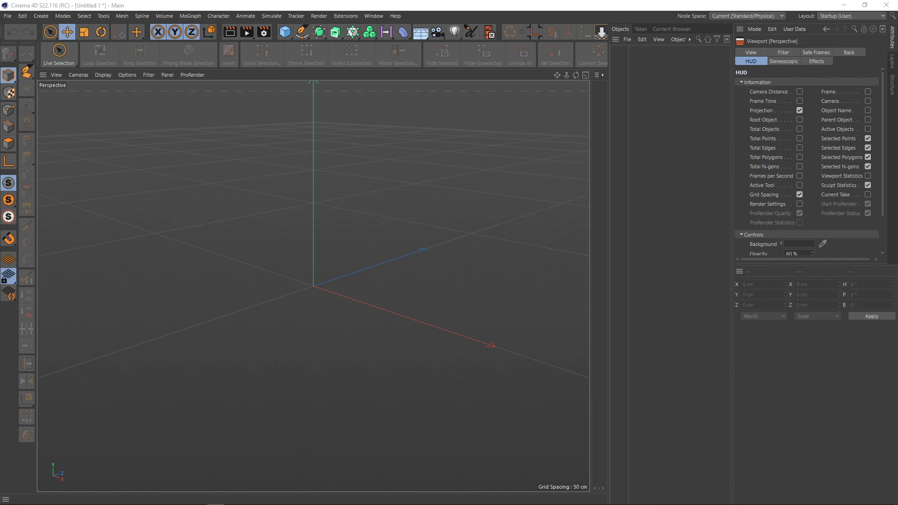
left_click_drag(880, 135, 353, 65)
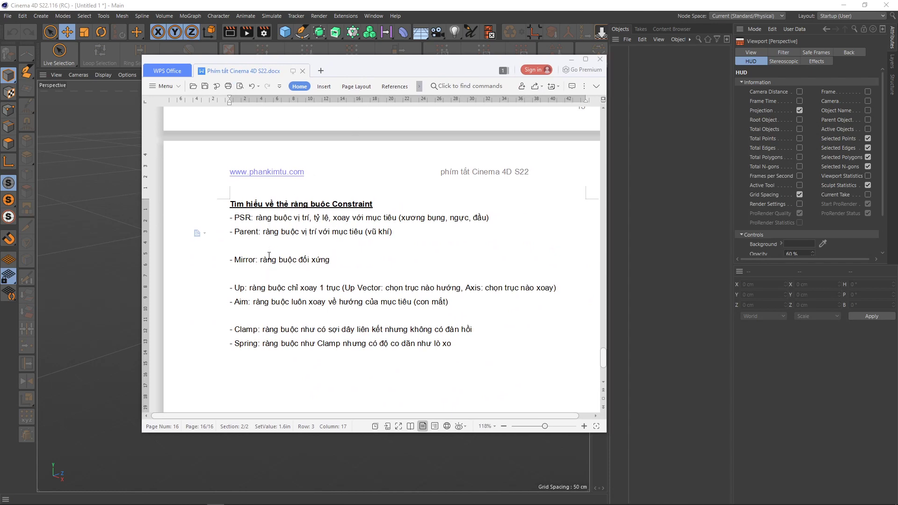
left_click(254, 221)
left_click_drag(233, 219, 261, 231)
left_click(295, 233)
left_click_drag(235, 218, 252, 219)
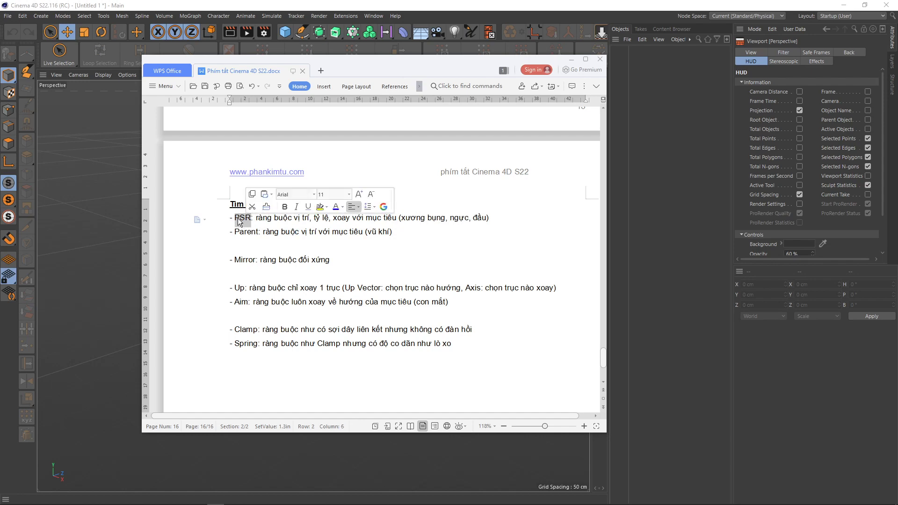
left_click(265, 222)
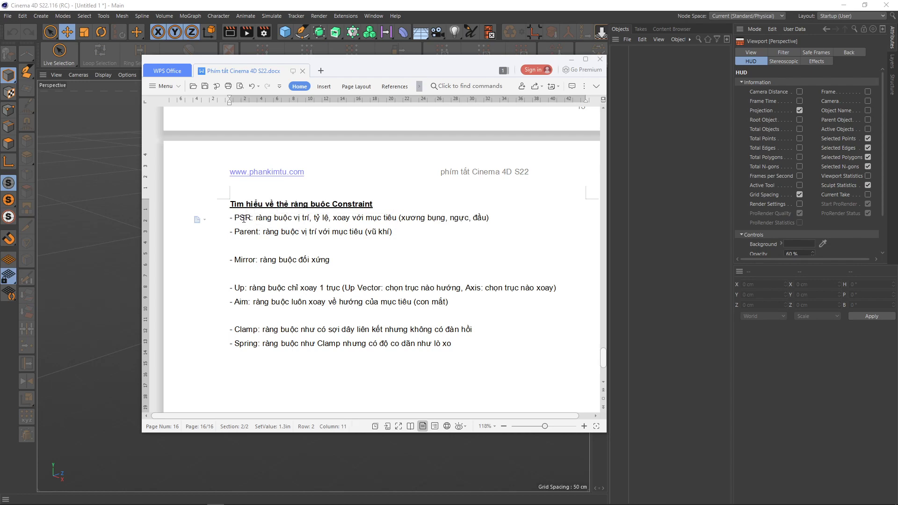
left_click_drag(234, 231, 258, 233)
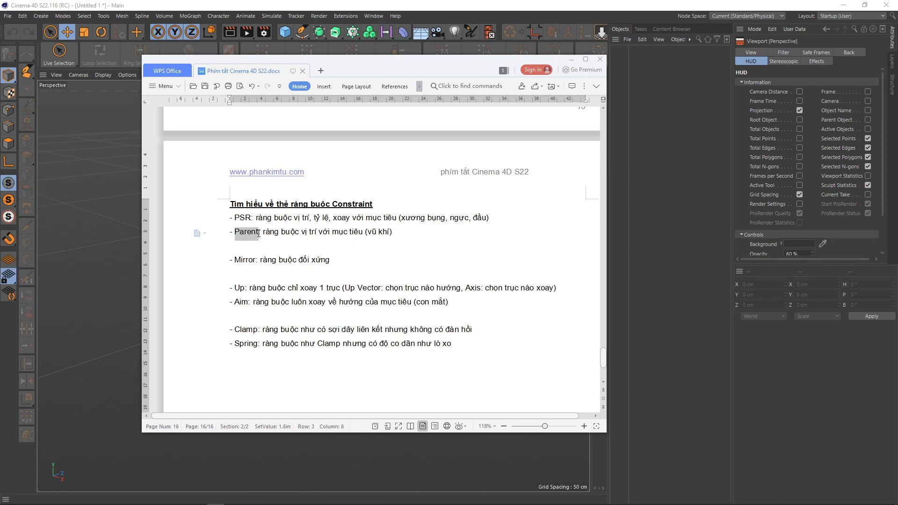
left_click(243, 218)
left_click_drag(234, 218, 395, 223)
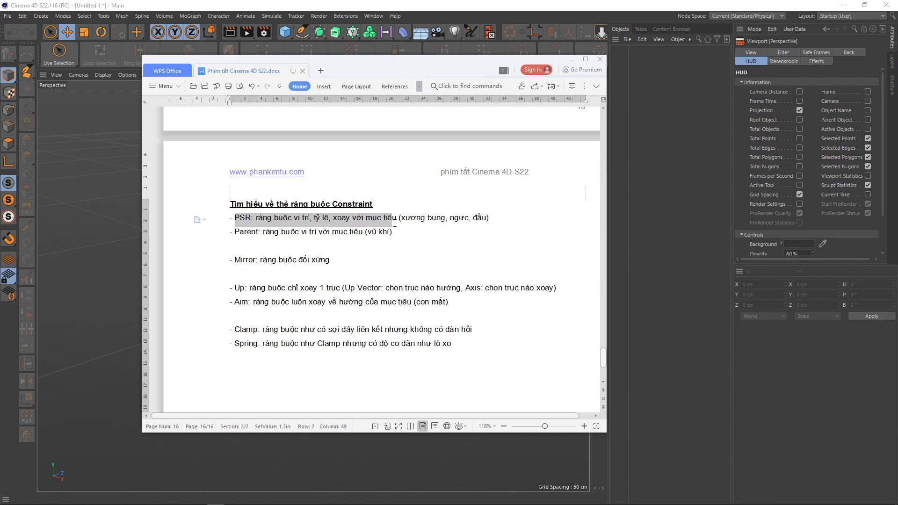
left_click_drag(392, 223, 398, 222)
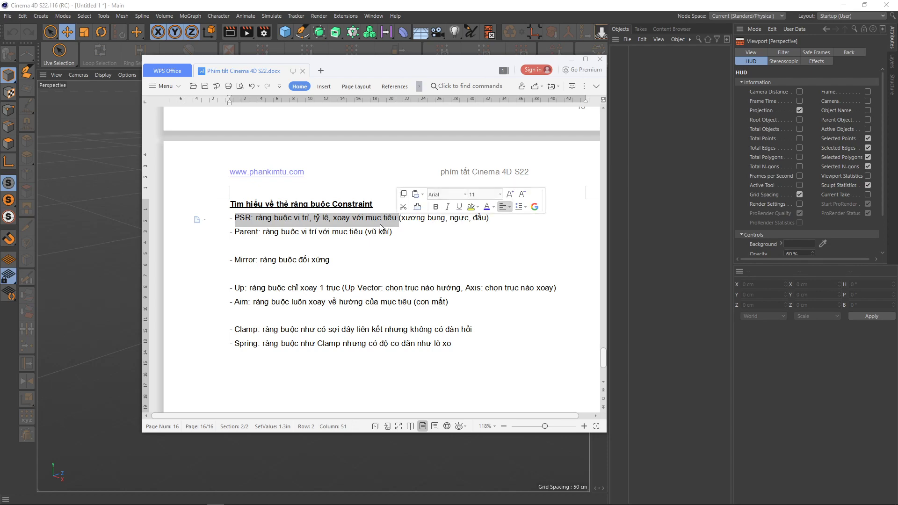
left_click(400, 218)
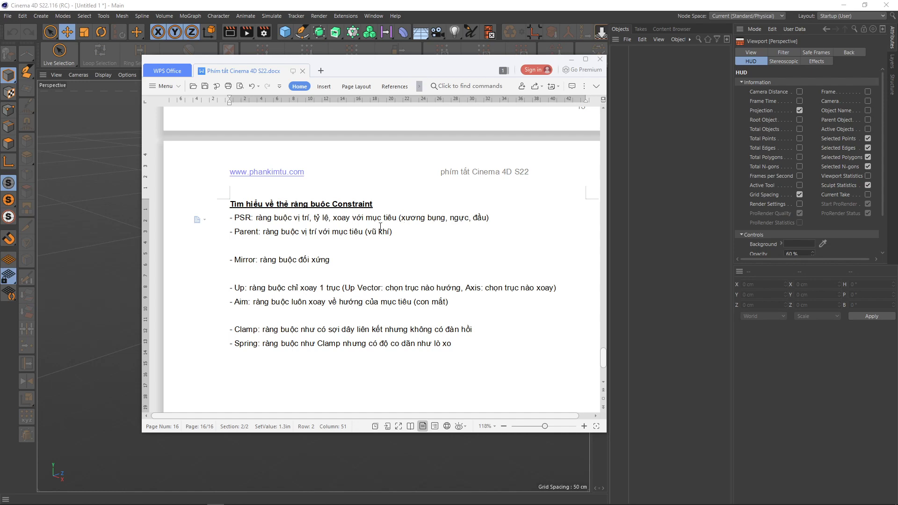
Highlight parts of the Parent entry in the notes, then switch back to Cinema 4D
mouse_move(393, 233)
left_mouse_down()
mouse_move(318, 234)
mouse_move(369, 234)
left_mouse_up()
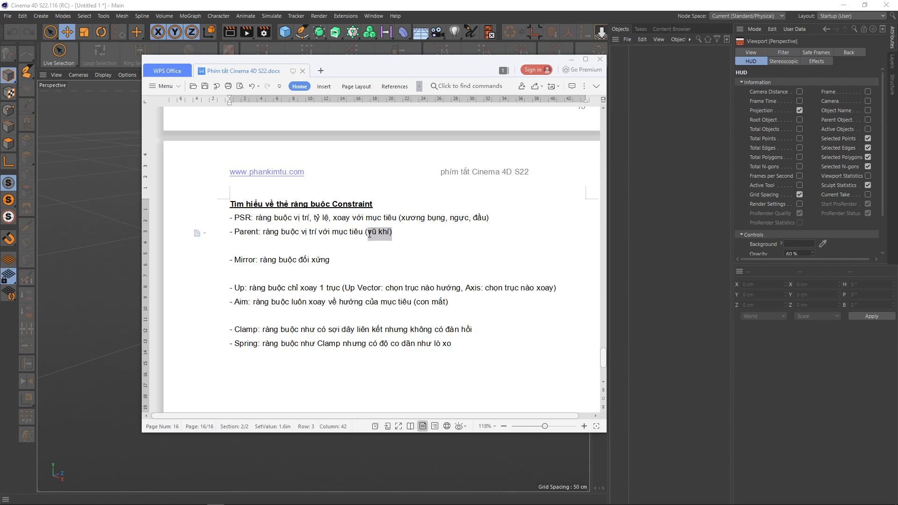
left_click_drag(369, 233, 374, 235)
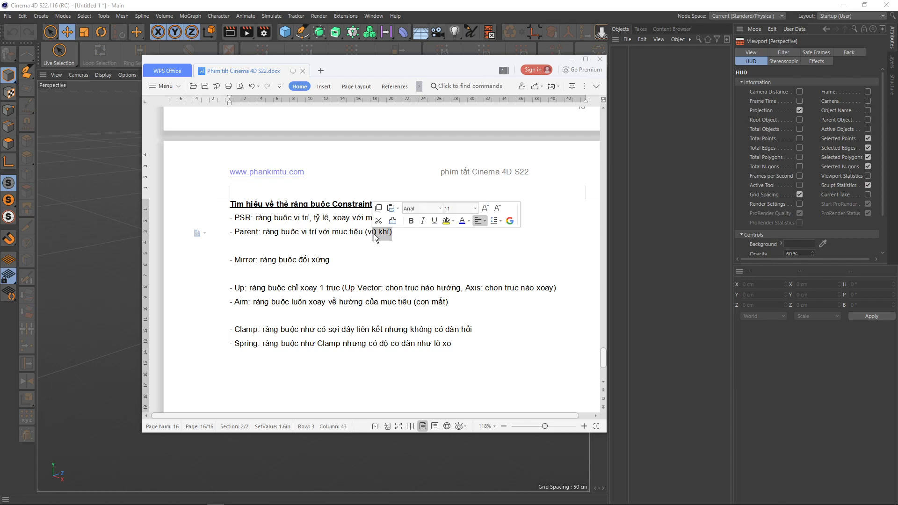
left_click(378, 234)
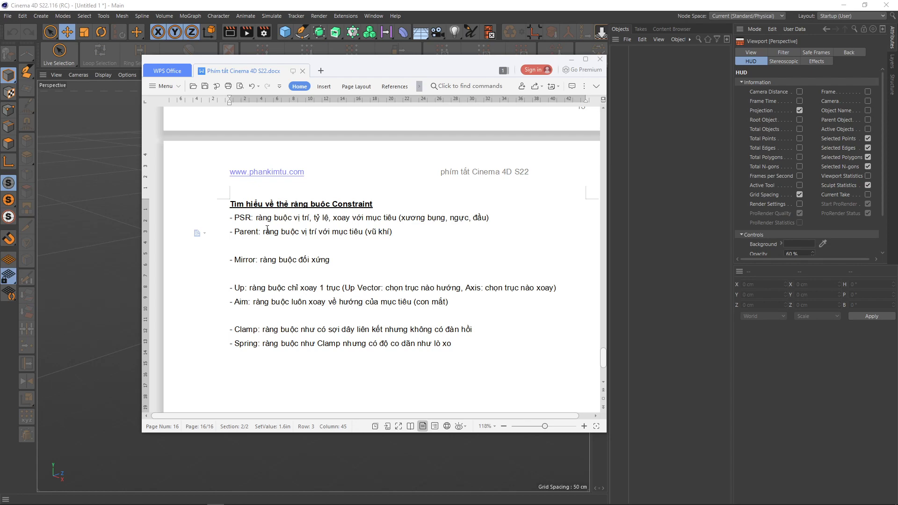
left_click_drag(276, 232, 232, 232)
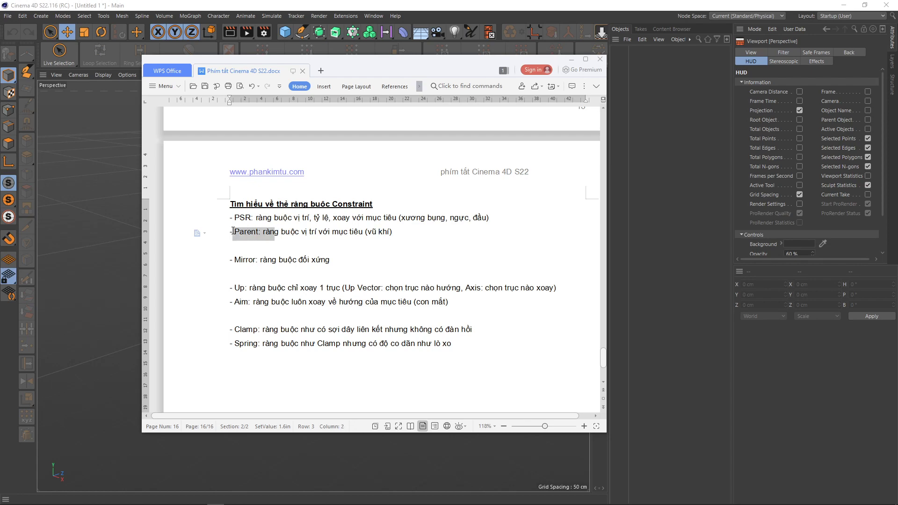
left_click(285, 233)
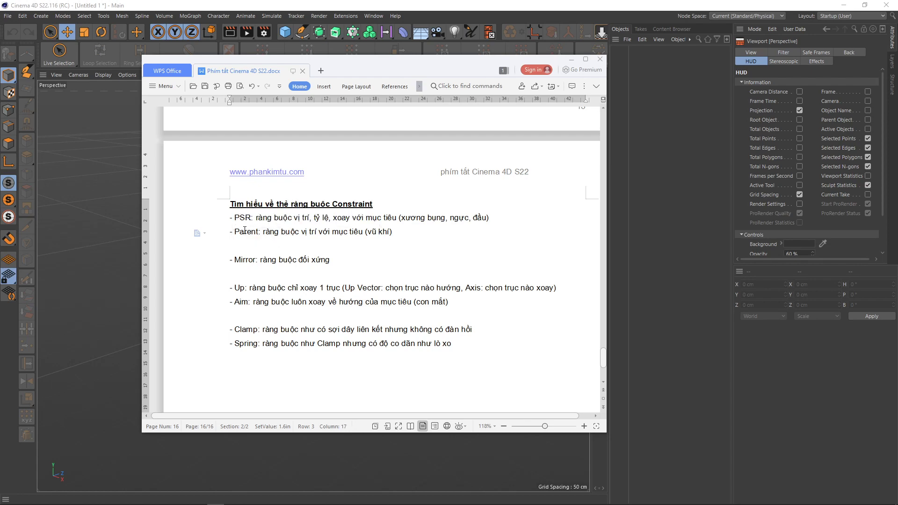
left_click_drag(271, 232, 234, 232)
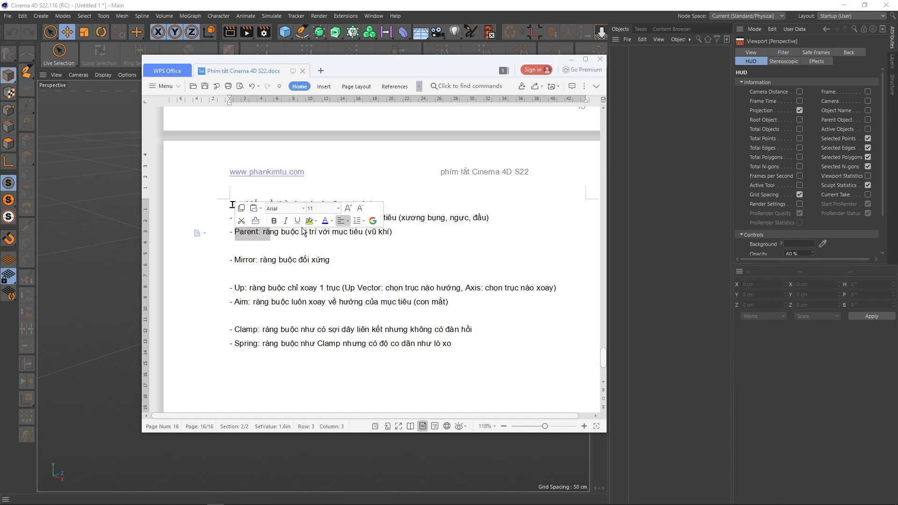
left_click(405, 218)
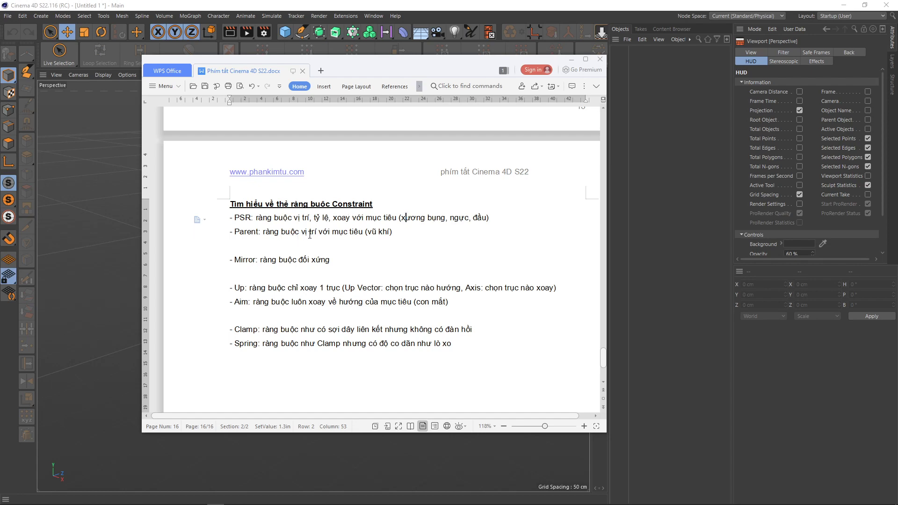
left_click_drag(302, 234, 235, 233)
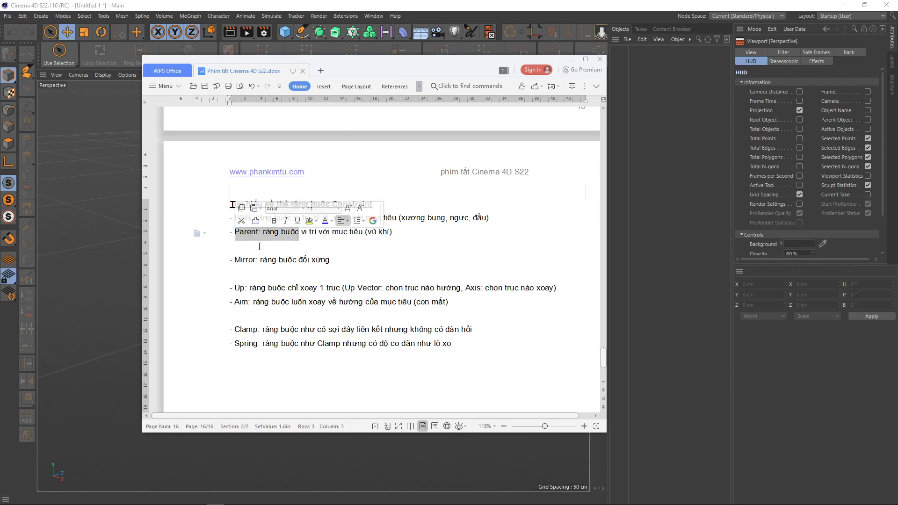
left_click(316, 236)
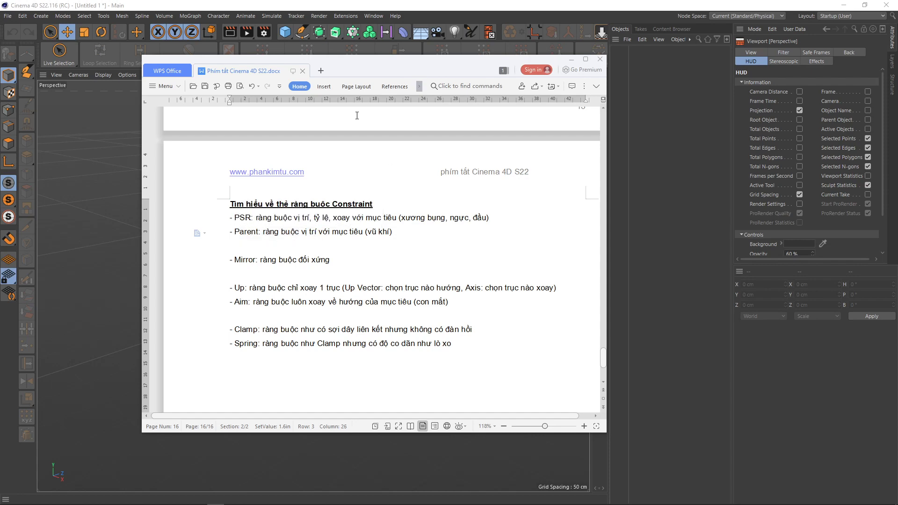
key("alt+Tab")
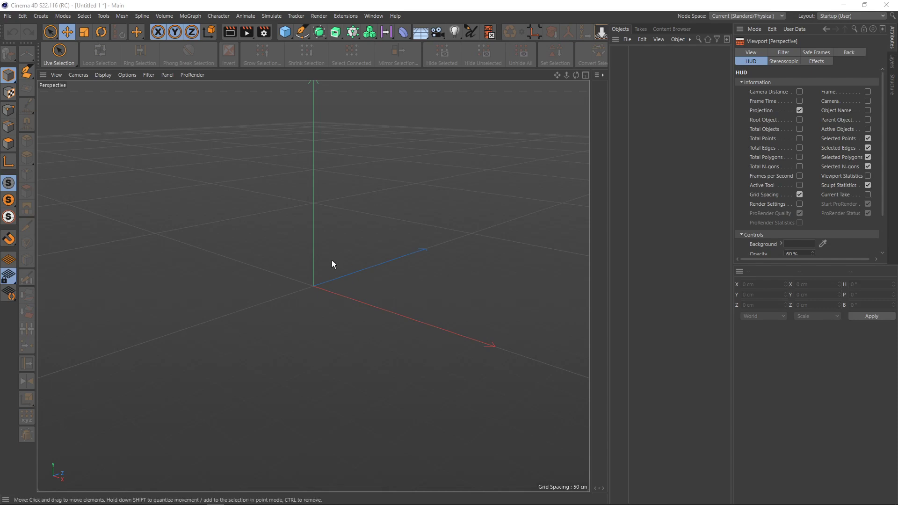
Add a Cube and a Cone, setting each one's lowest point to zero on the floor
left_click(286, 33)
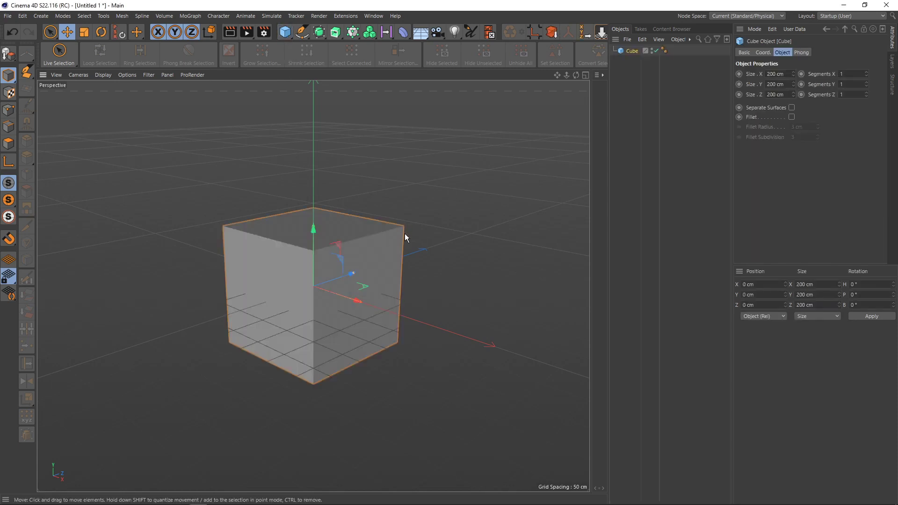
mouse_move(405, 238)
left_mouse_down("alt")
mouse_move(397, 236)
mouse_move(403, 248)
left_mouse_up("alt")
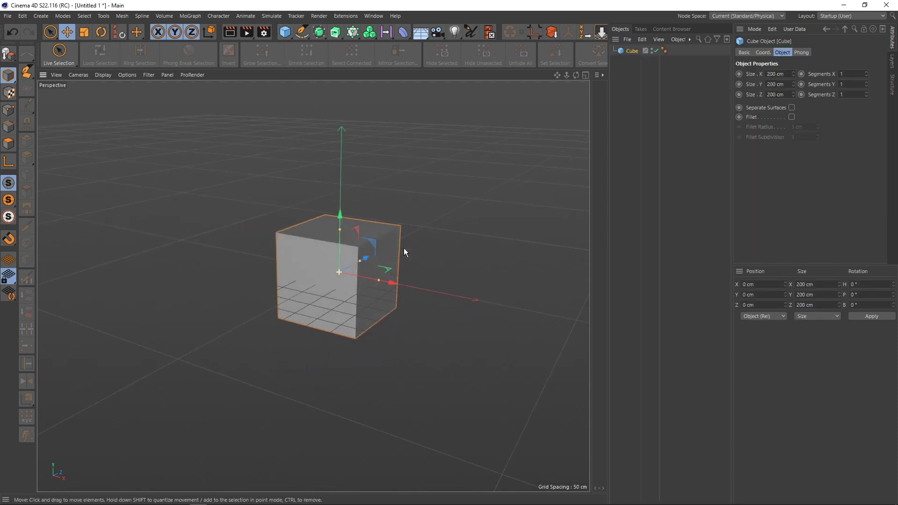
left_click(600, 36)
left_click(286, 33)
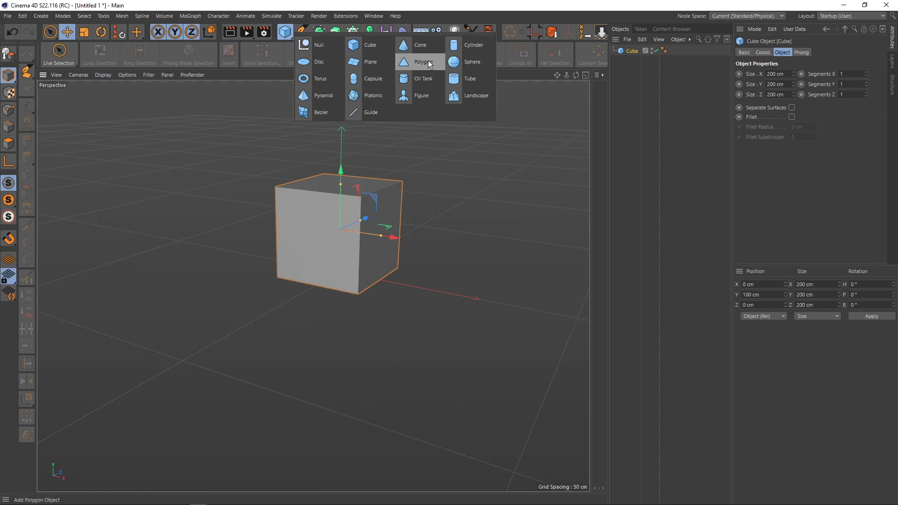
left_click(419, 45)
scroll(506, 138, "down", 2)
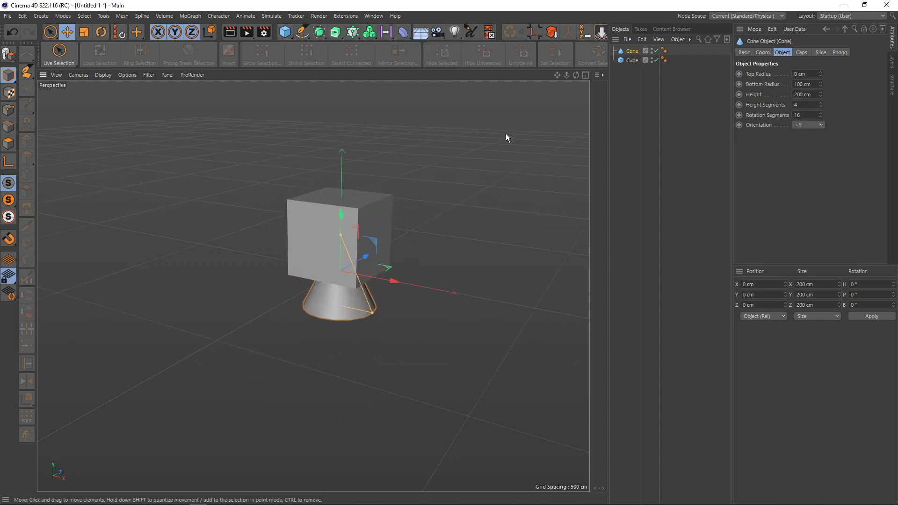
left_click(600, 34)
Move the cone sideways and raise the cube up and to the left
mouse_move(388, 243)
left_mouse_down()
mouse_move(500, 270)
mouse_move(355, 243)
left_mouse_up()
left_click(286, 212)
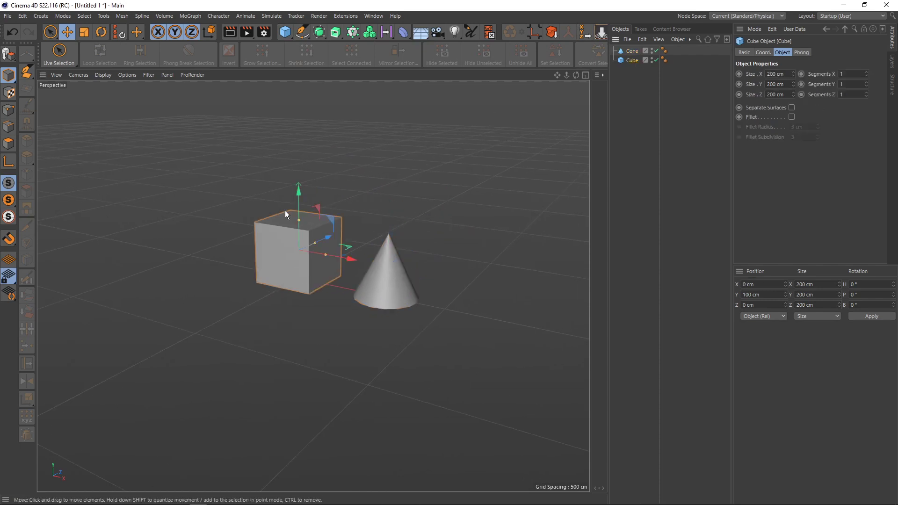
left_click_drag(286, 215, 307, 128)
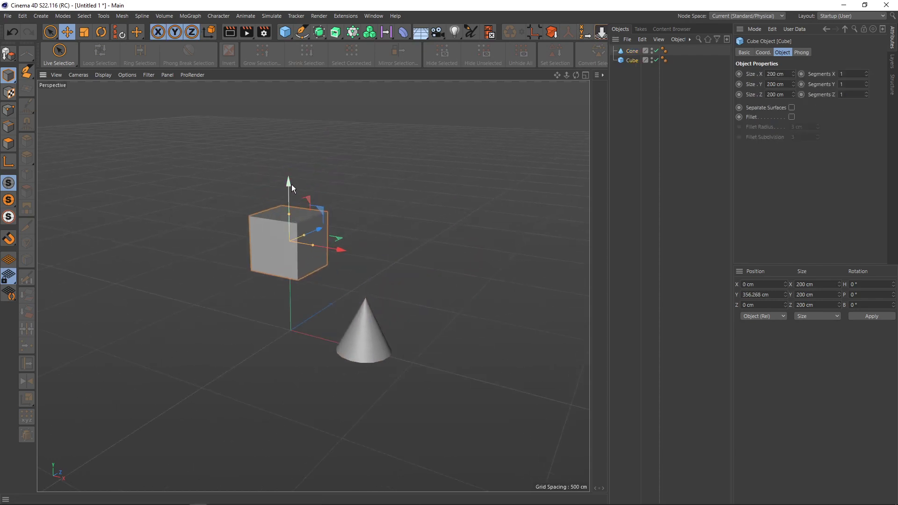
left_click_drag(291, 186, 288, 168)
mouse_move(342, 232)
left_mouse_down()
mouse_move(308, 218)
mouse_move(253, 237)
left_mouse_up()
Create a material Mat on the cone and a second green material, Mat.1
key("t")
scroll(262, 241, "up", 3)
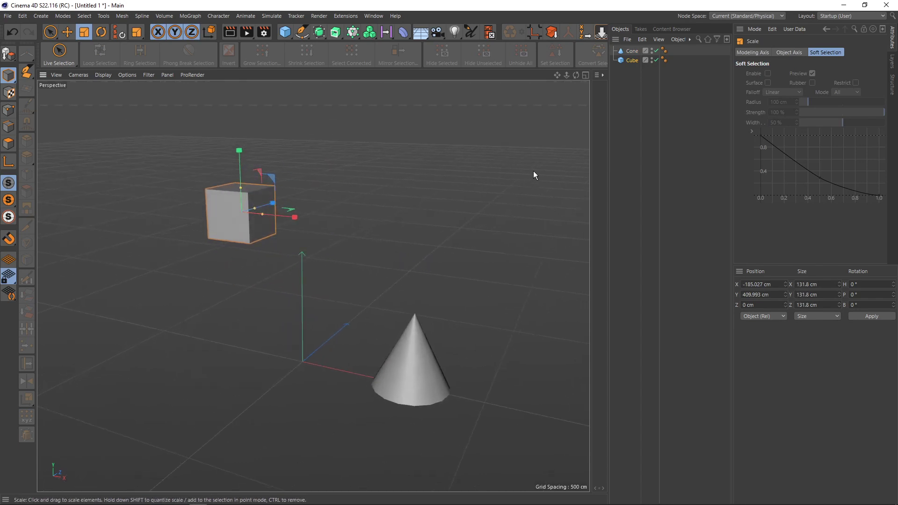
double_click(596, 97)
left_click_drag(599, 91, 635, 52)
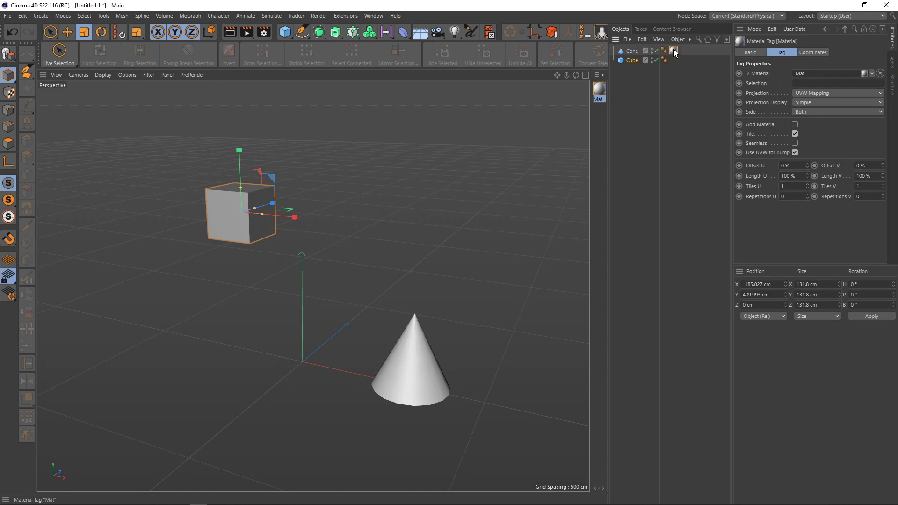
double_click(675, 53)
left_click(841, 164)
left_click_drag(842, 174, 864, 174)
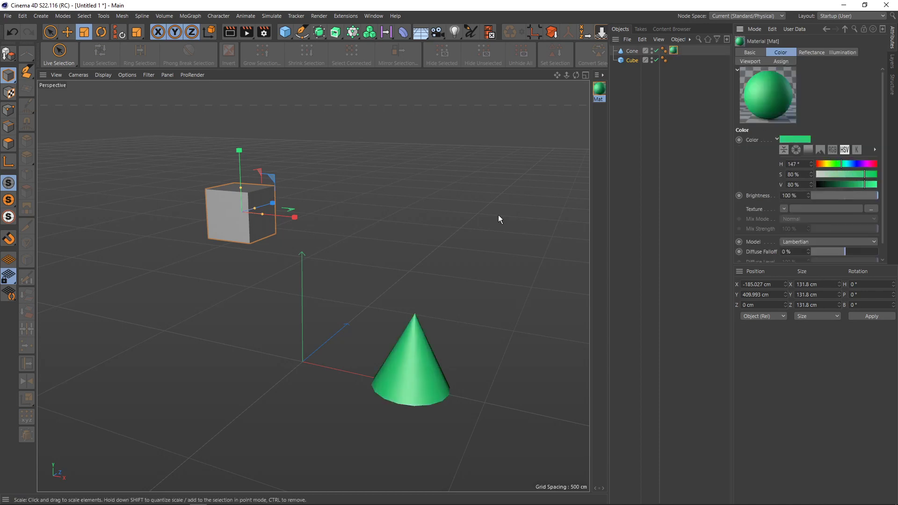
double_click(599, 110)
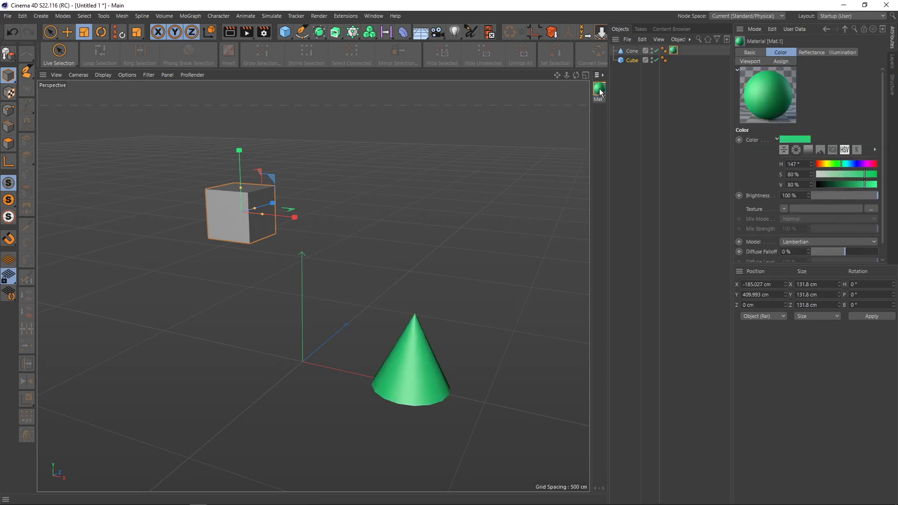
Make the cone's Mat pure red (H 0°) and apply green Mat.1 to the cube
left_click(600, 91)
left_click_drag(591, 103, 556, 103)
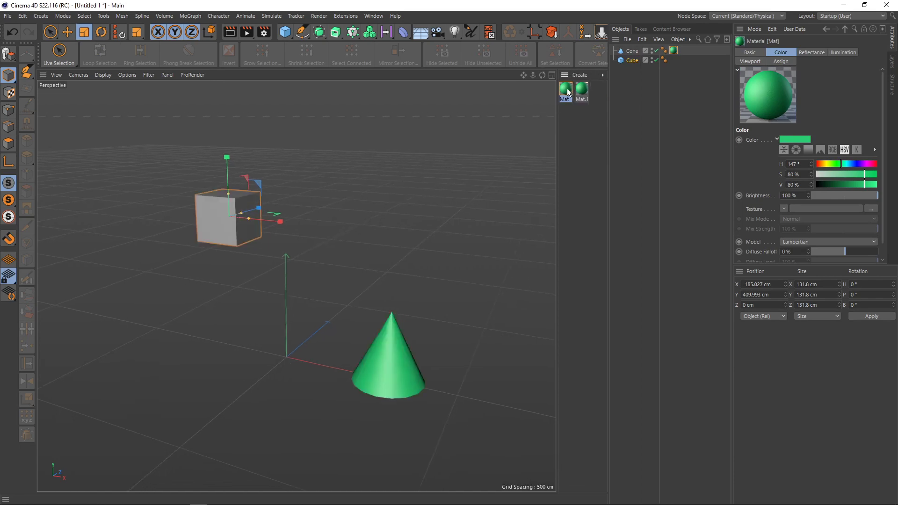
left_click_drag(828, 164, 819, 164)
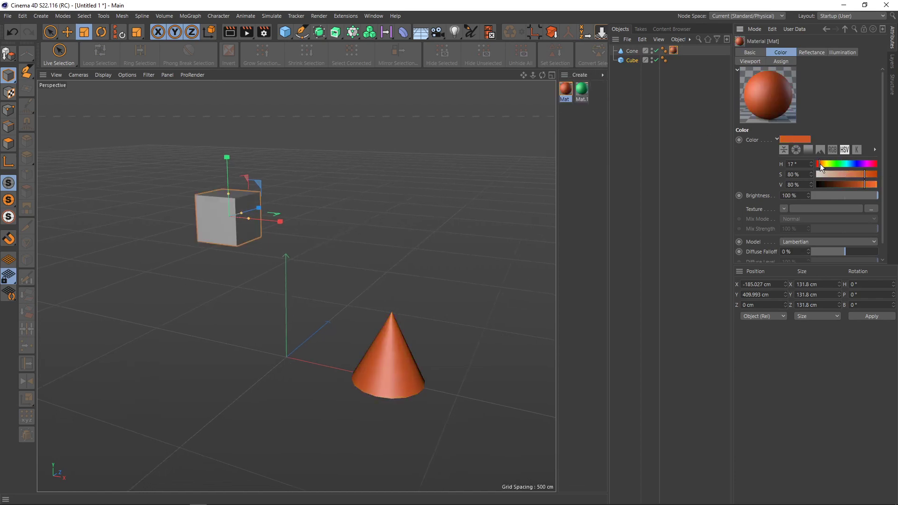
left_click_drag(820, 163, 814, 166)
left_click_drag(583, 96, 631, 61)
left_click(307, 226)
scroll(292, 280, "up", 2)
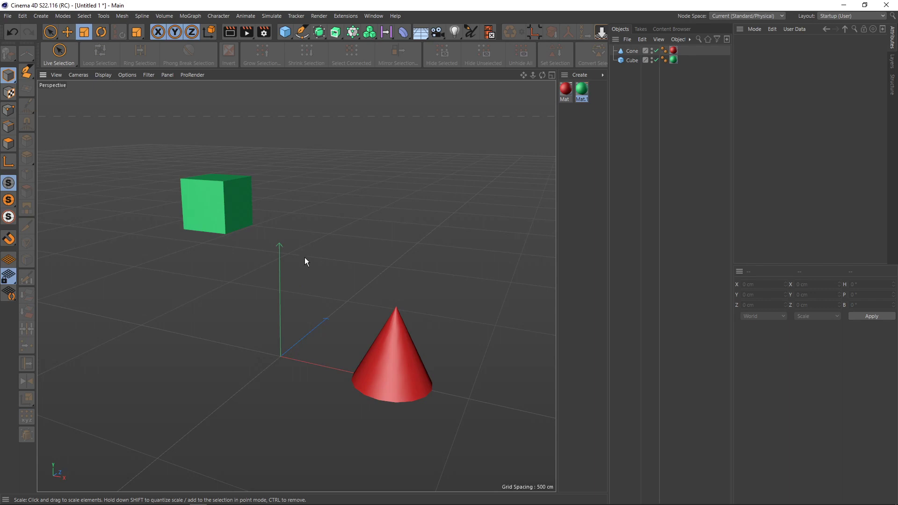
scroll(304, 257, "up", 2)
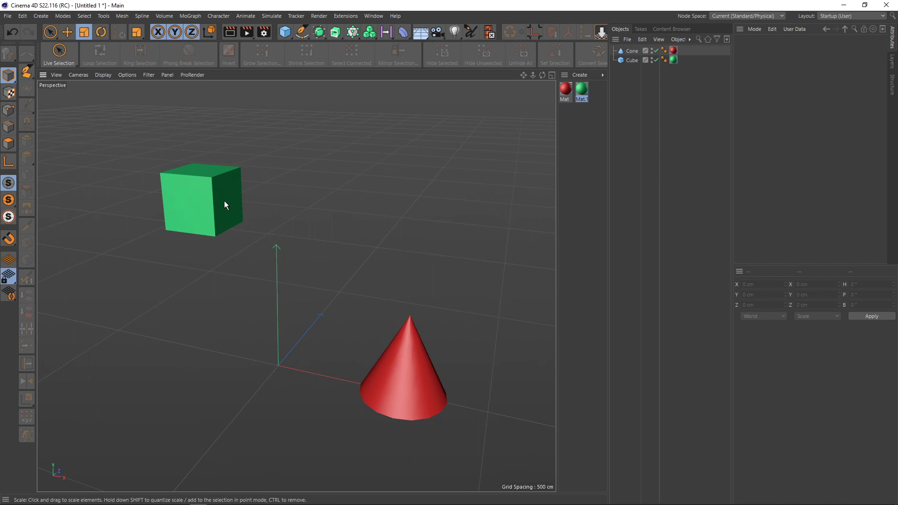
mouse_move(224, 200)
middle_mouse_down("alt")
mouse_move(247, 191)
mouse_move(250, 212)
mouse_move(226, 195)
middle_mouse_up("alt")
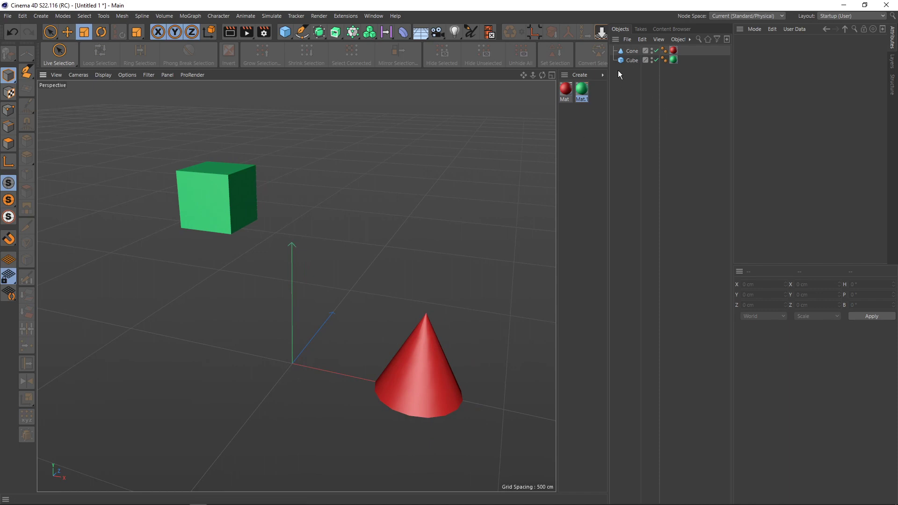
left_click(631, 51)
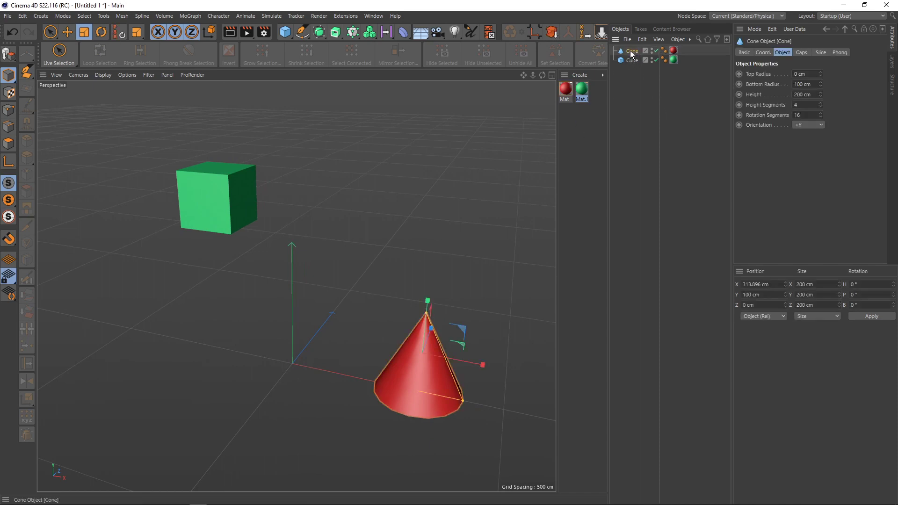
right_click(631, 54)
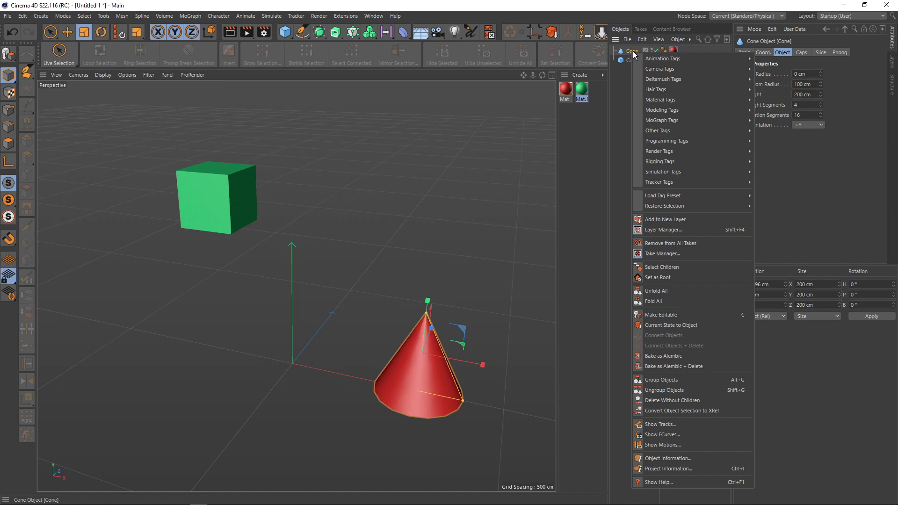
mouse_move(660, 162)
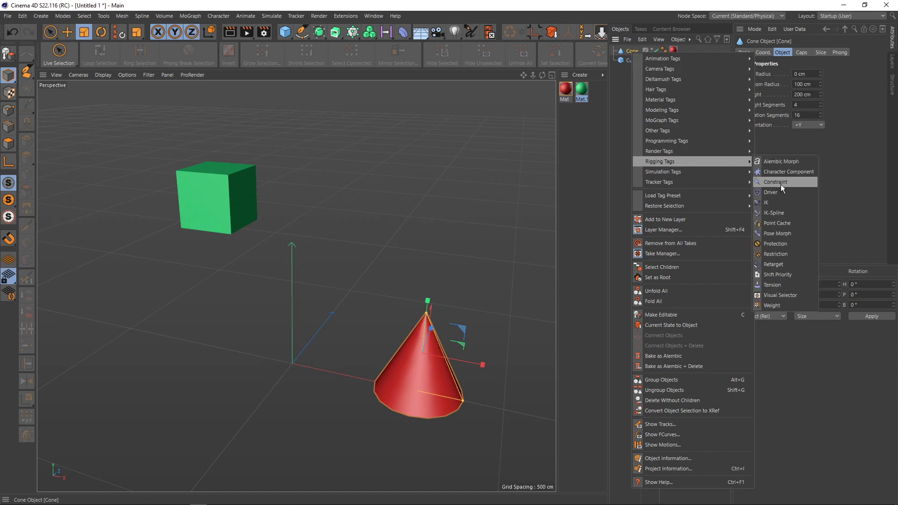
left_click(614, 141)
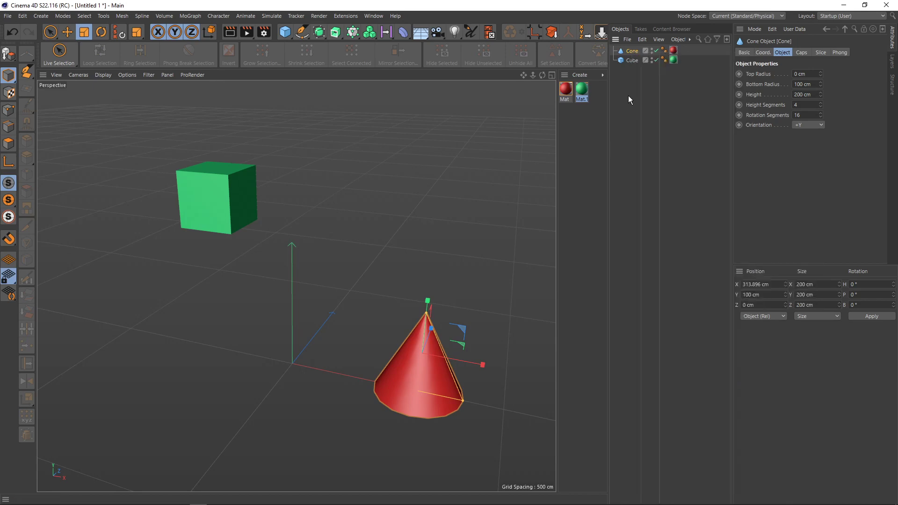
left_click(632, 52)
left_click(632, 60, "shift")
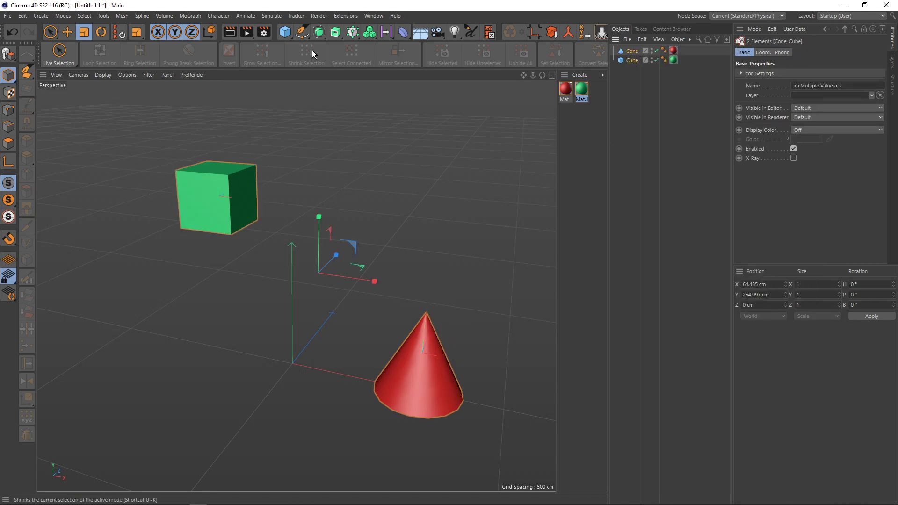
left_click(223, 16)
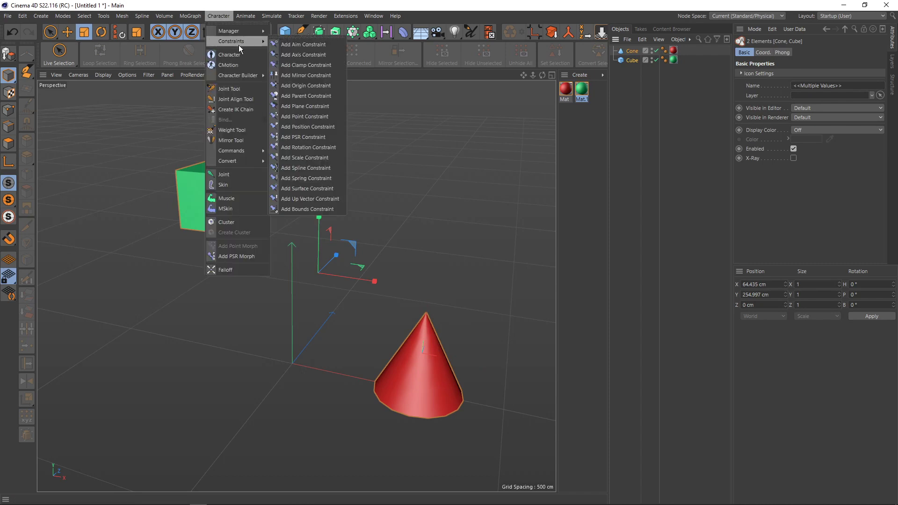
mouse_move(231, 41)
key("alt+Tab")
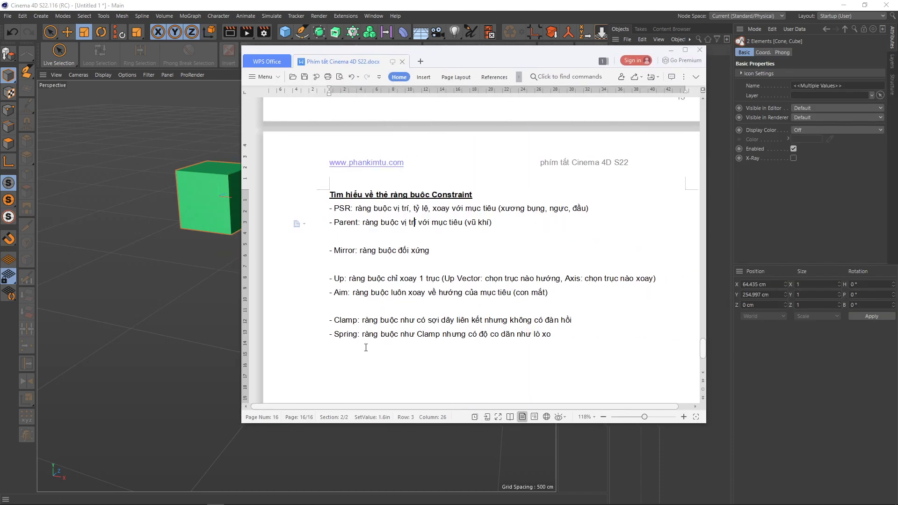
key("alt+Tab")
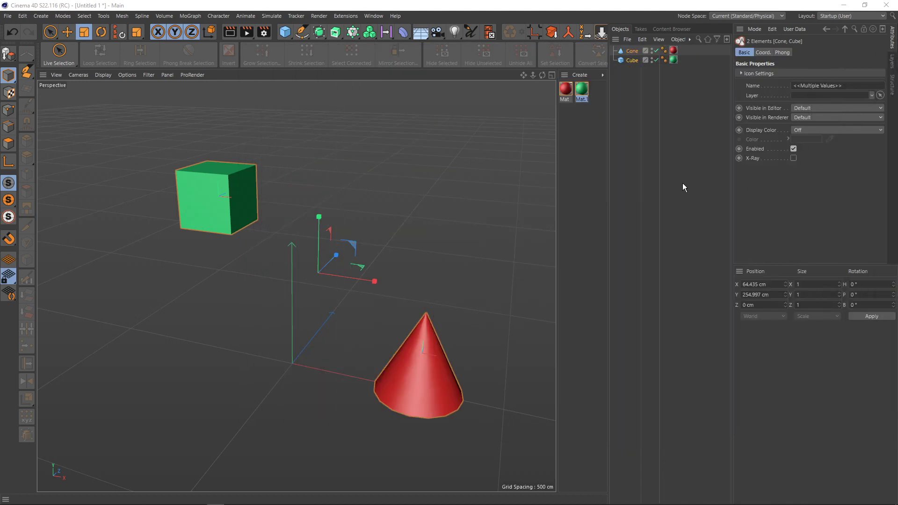
Add a Rigging Tags > Constraint tag to the cone, then bring back the WPS notes
left_click(632, 51)
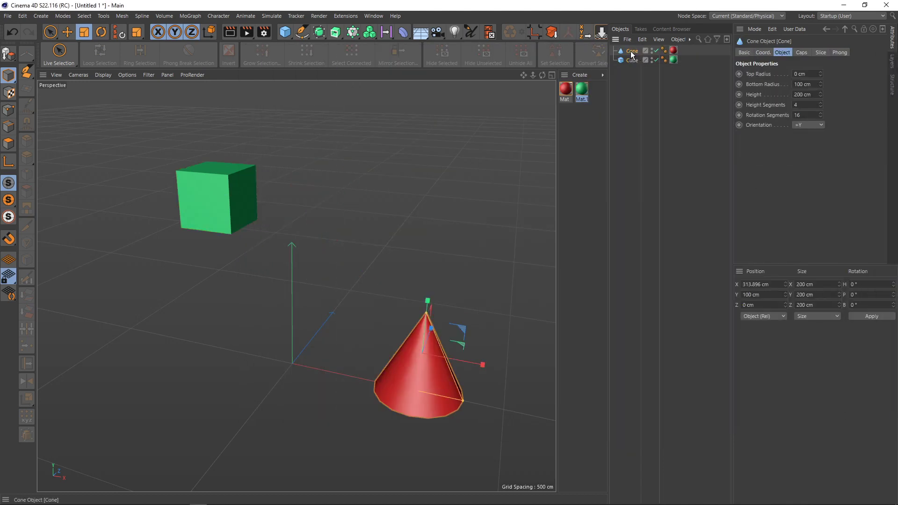
right_click(631, 52)
mouse_move(660, 159)
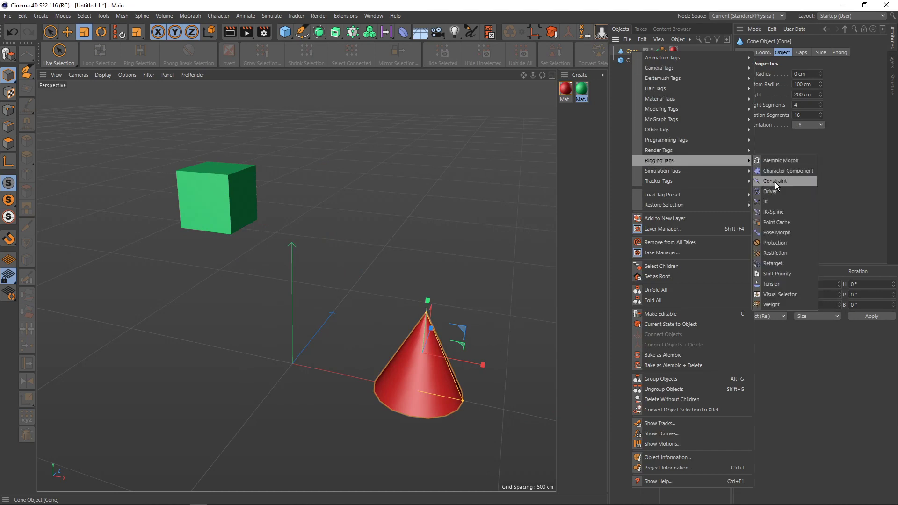
left_click(777, 182)
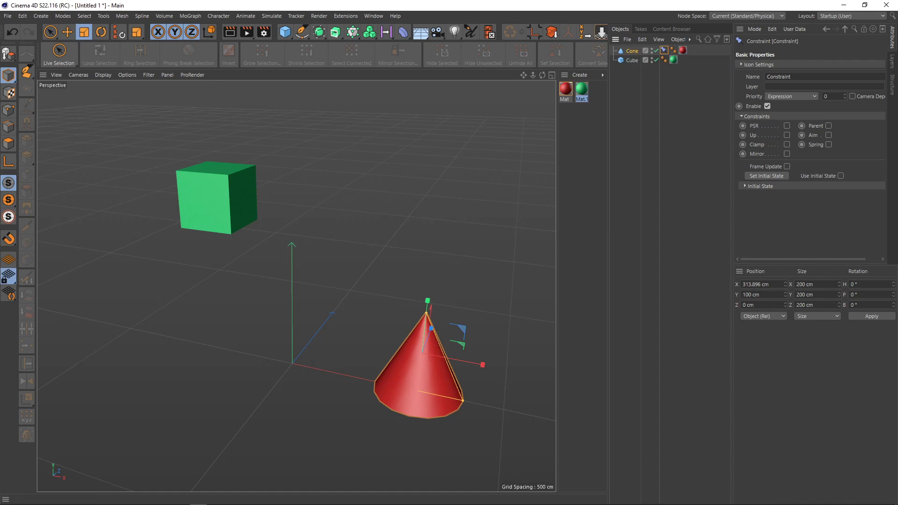
key("alt+Tab")
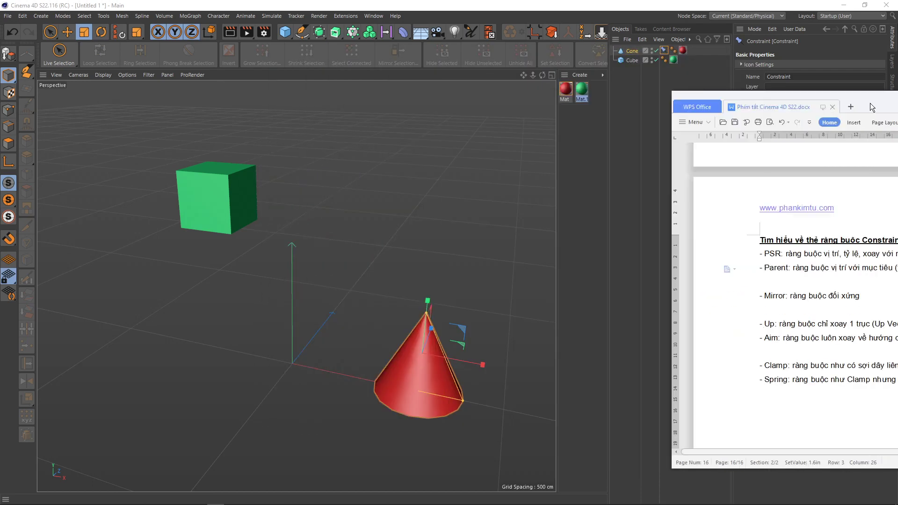
Move the WPS notes window aside and minimise it to reveal Cinema 4D
left_click_drag(456, 62, 869, 105)
left_click(732, 195)
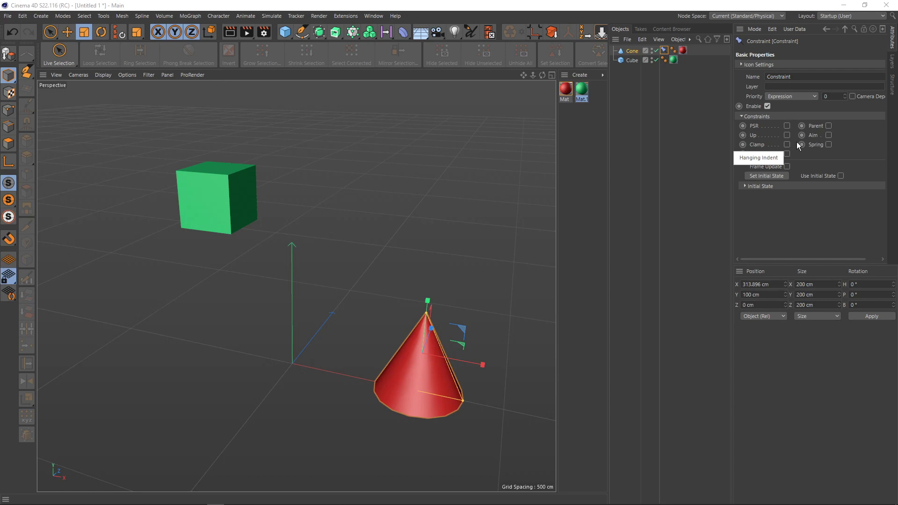
Enable PSR in the cone's Constraint tag and set Cube as its PSR Target
left_click(787, 125)
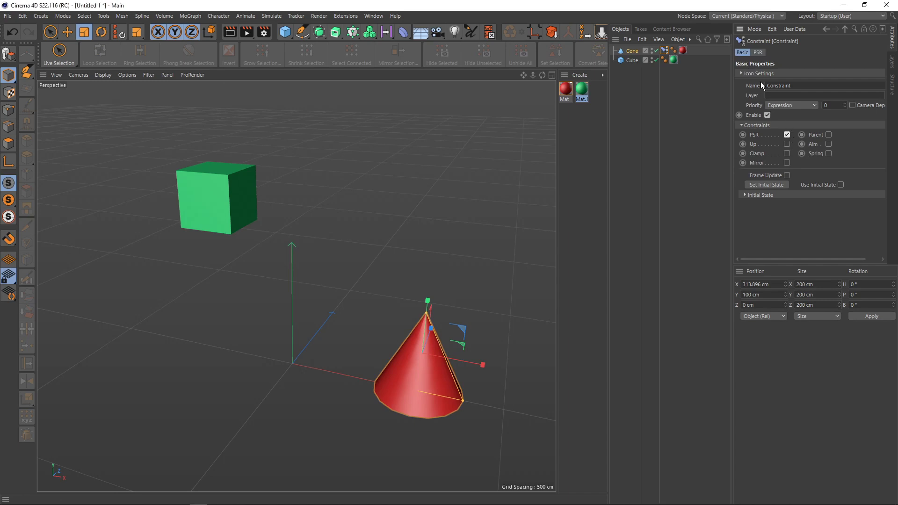
left_click(758, 53)
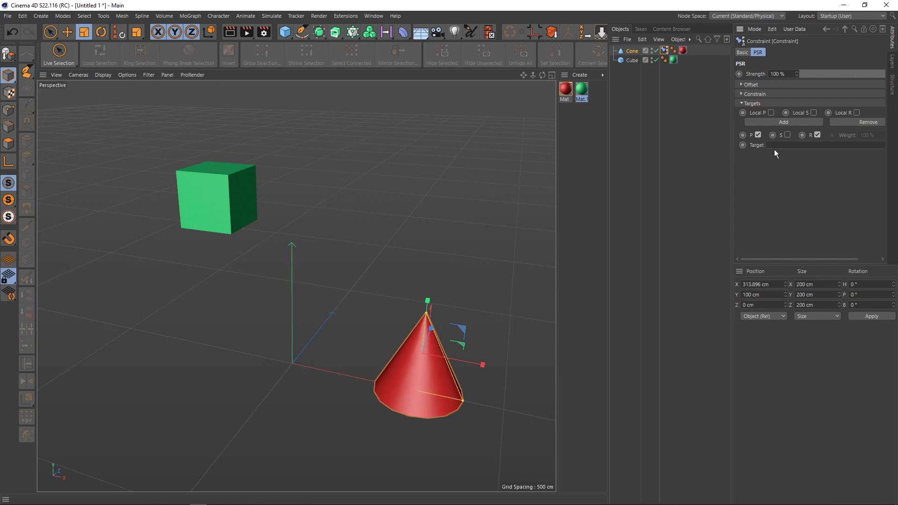
mouse_move(556, 113)
left_mouse_down()
mouse_move(584, 110)
mouse_move(562, 109)
left_mouse_up()
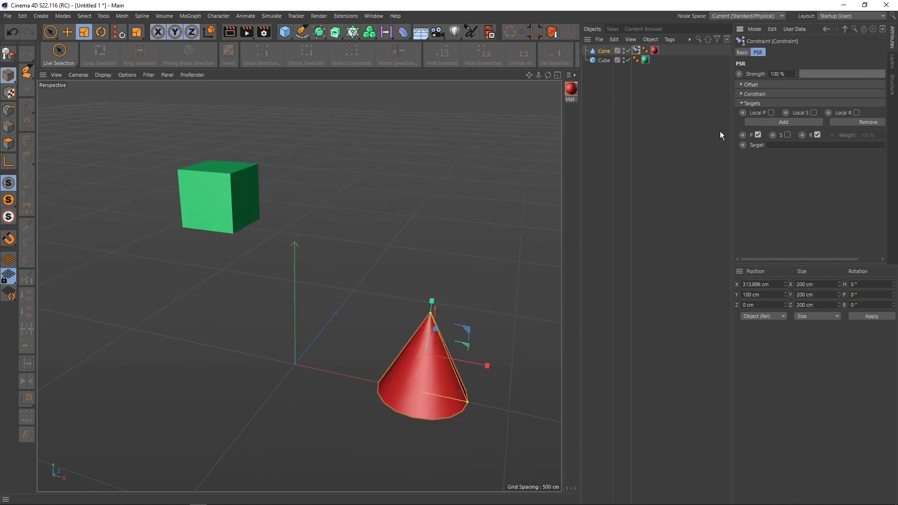
left_click_drag(732, 136, 693, 135)
mouse_move(562, 144)
left_mouse_down()
mouse_move(549, 146)
mouse_move(577, 141)
left_mouse_up()
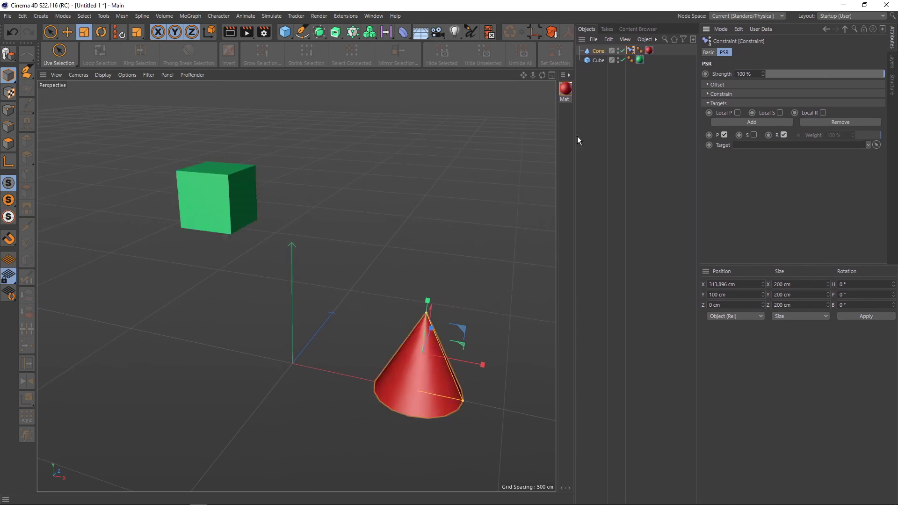
left_click(599, 60)
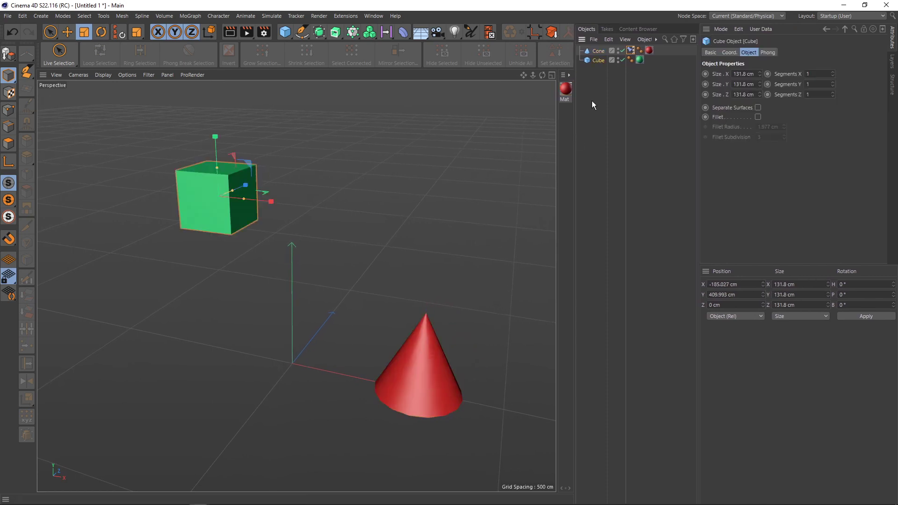
left_click(631, 50)
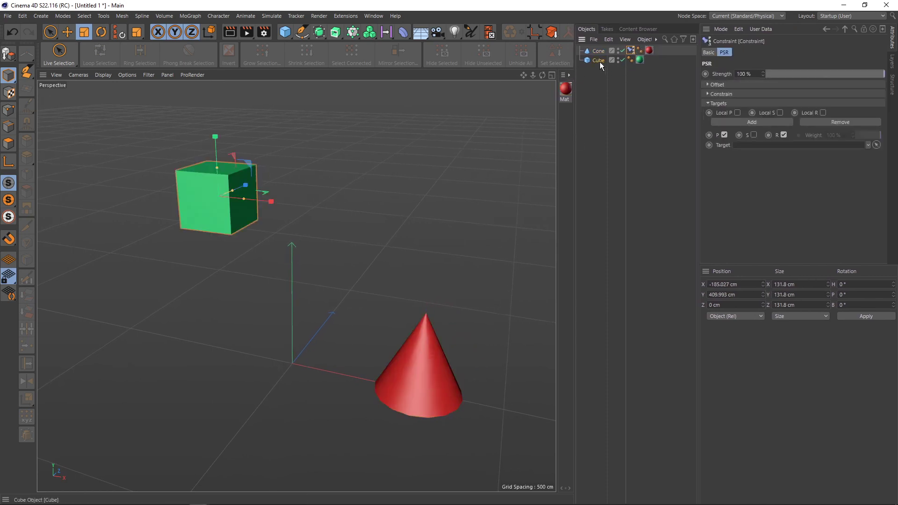
left_click_drag(599, 60, 747, 145)
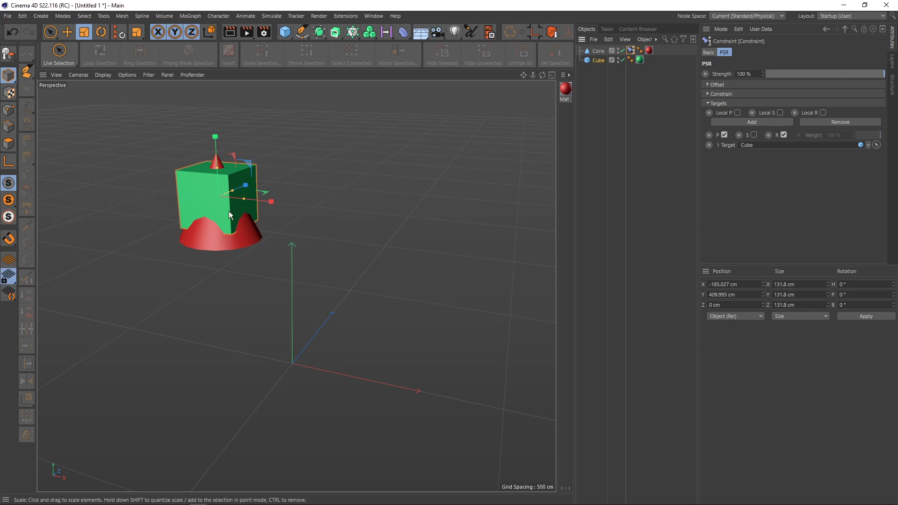
Enable Maintain Original under the PSR constraint's Offset so the cone keeps its floor spot
mouse_move(251, 216)
left_mouse_down("alt")
mouse_move(307, 248)
mouse_move(269, 262)
left_mouse_up("alt")
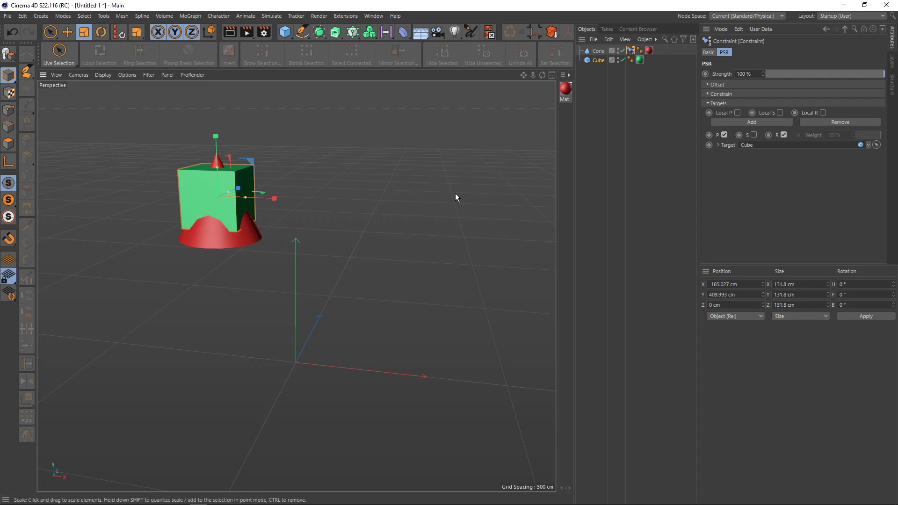
left_click(598, 60)
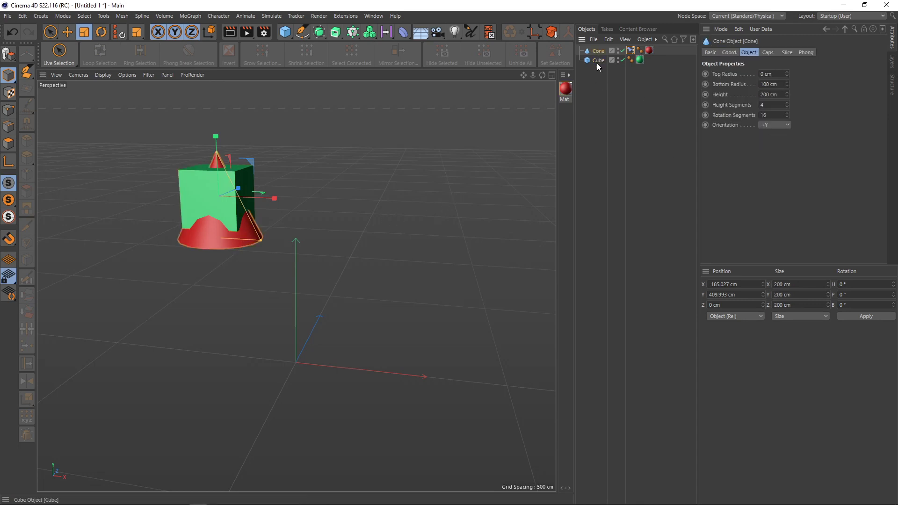
left_click(630, 50)
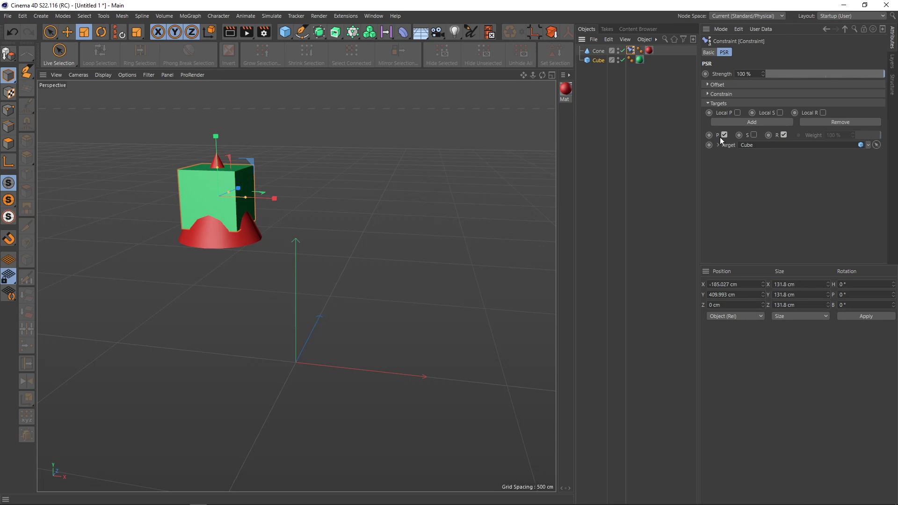
left_click(709, 86)
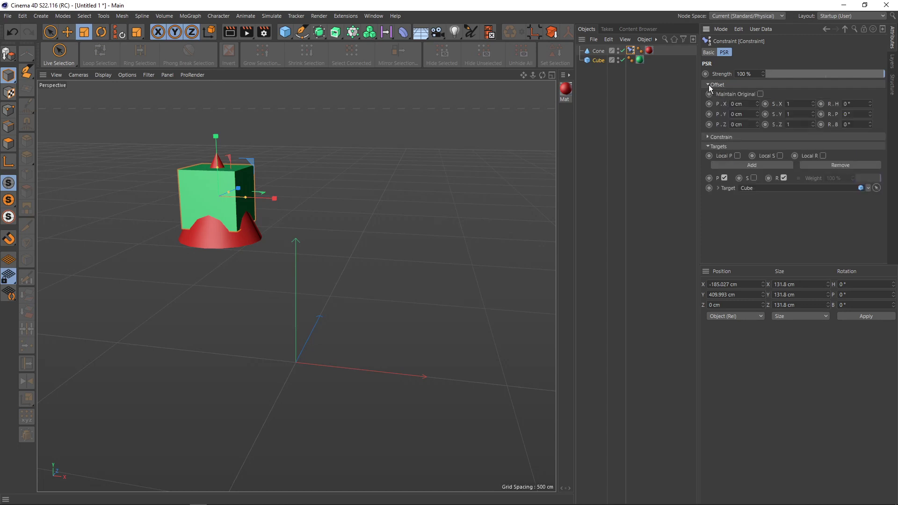
left_click(760, 94)
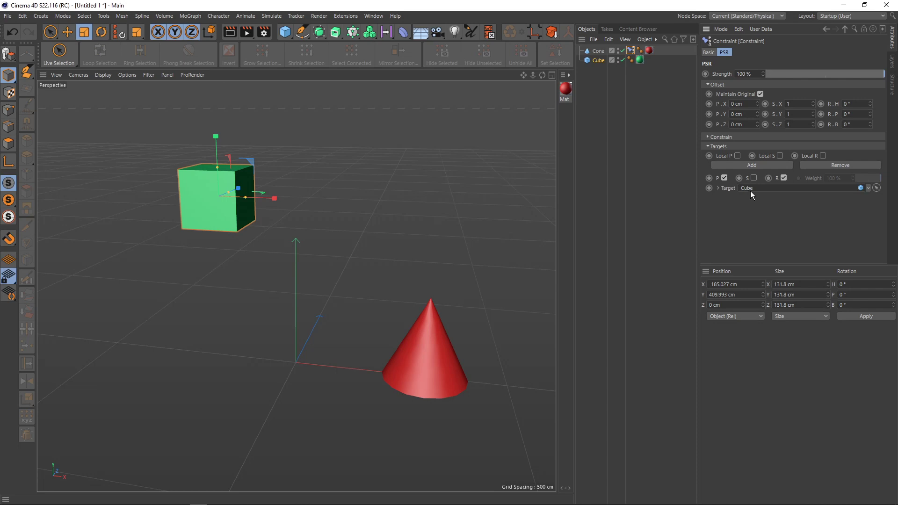
Toggle Maintain Original off and back on around an undone test Z move of the cube
left_click(760, 94)
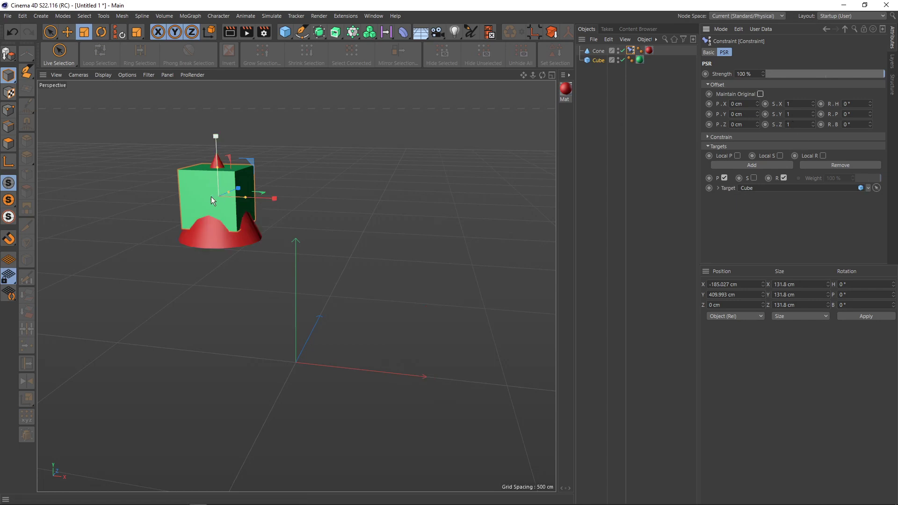
left_click(598, 60)
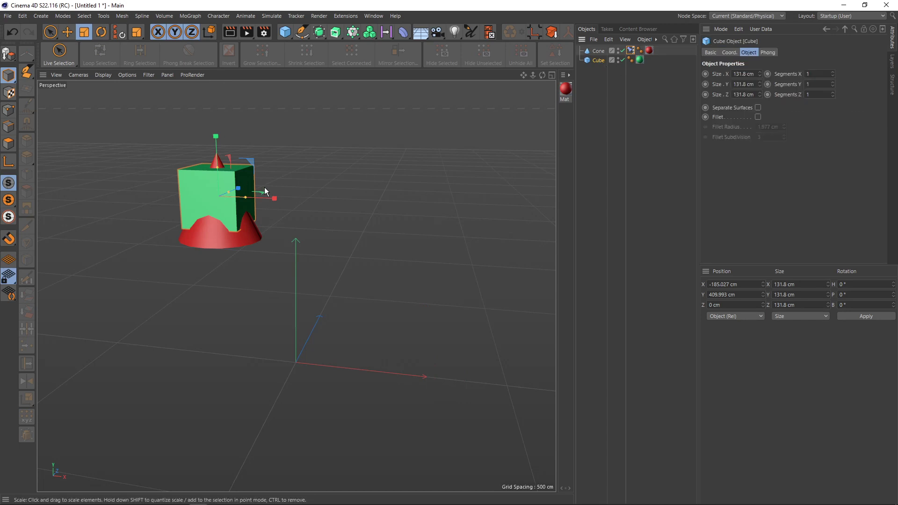
key("e")
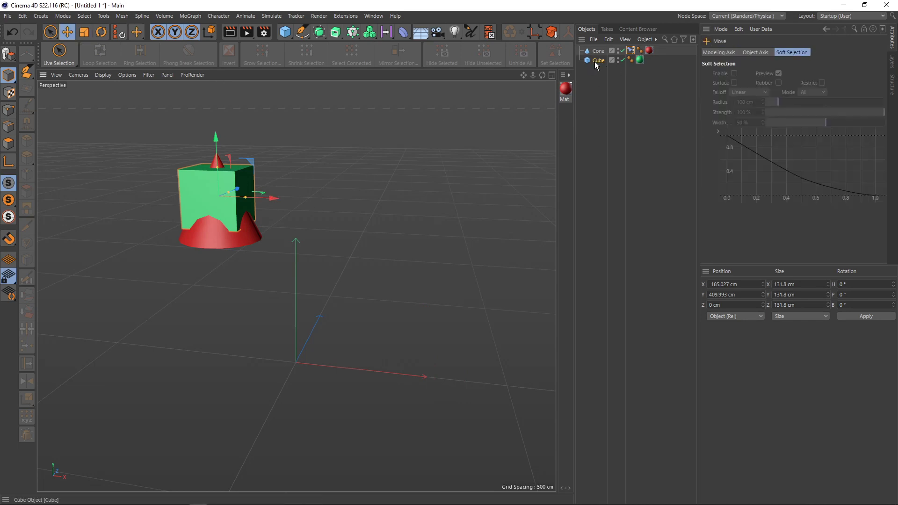
mouse_move(219, 195)
left_mouse_down()
mouse_move(302, 159)
mouse_move(230, 206)
left_mouse_up()
key("ctrl+z")
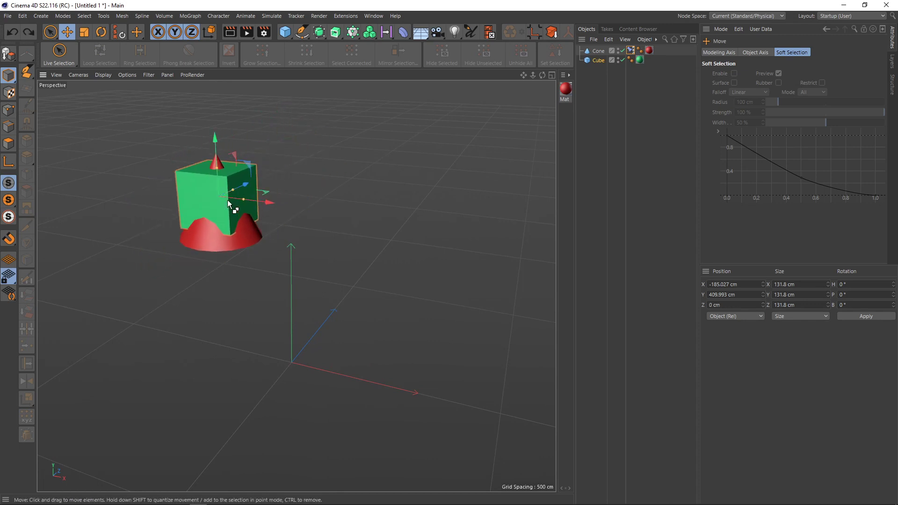
left_click(631, 51)
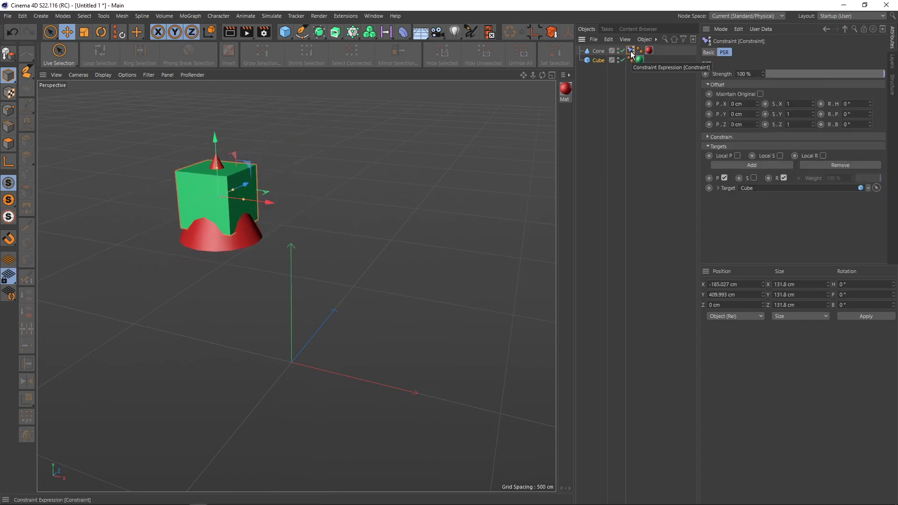
left_click(760, 94)
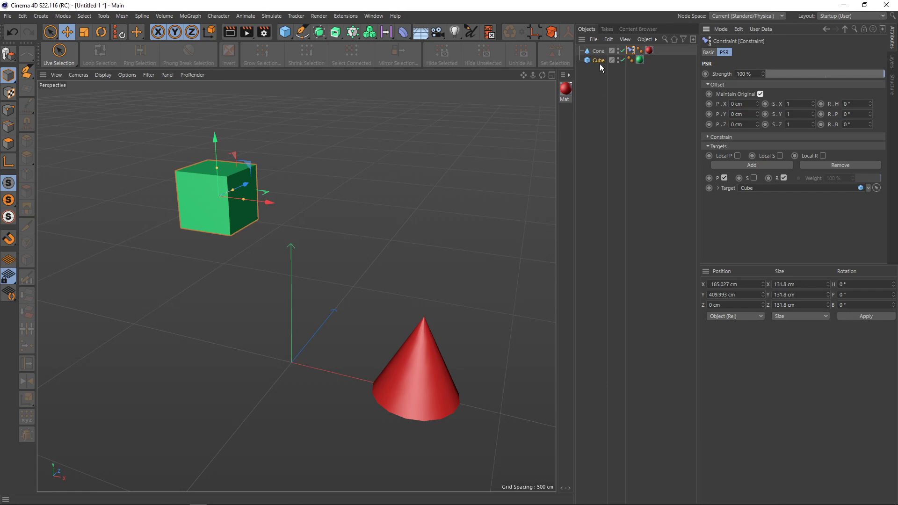
Move the cube along Z, left and up to Y 417.867 cm, with the cone following
mouse_move(245, 186)
left_mouse_down()
mouse_move(301, 149)
mouse_move(268, 204)
mouse_move(234, 231)
left_mouse_up()
left_click_drag(201, 138, 198, 128)
left_click_drag(269, 241, 275, 237, "alt")
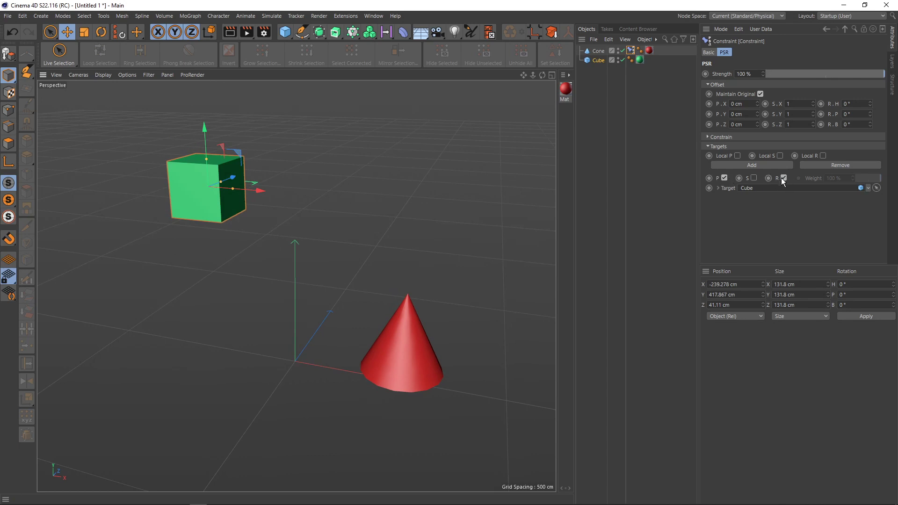
Rotate the green cube to bank 15.415° so the constrained cone tilts with it
left_click(601, 64)
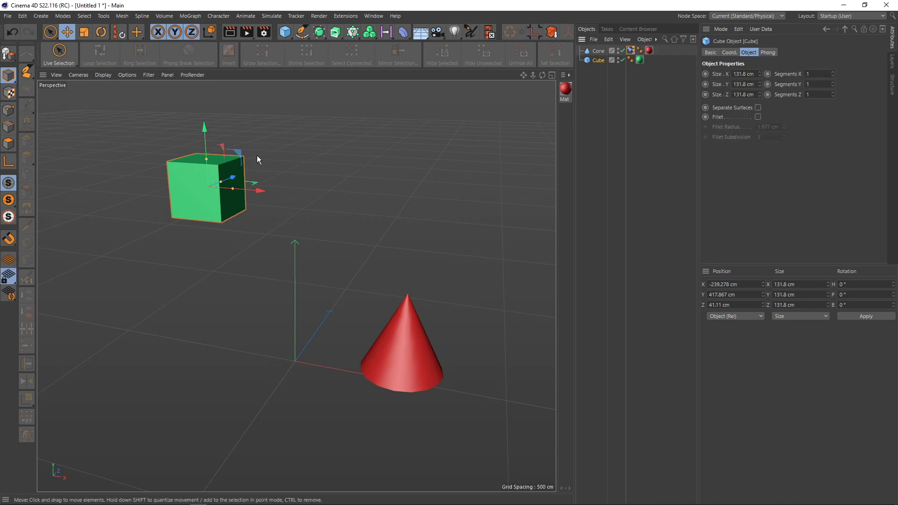
key("r")
left_click_drag(228, 166, 279, 209)
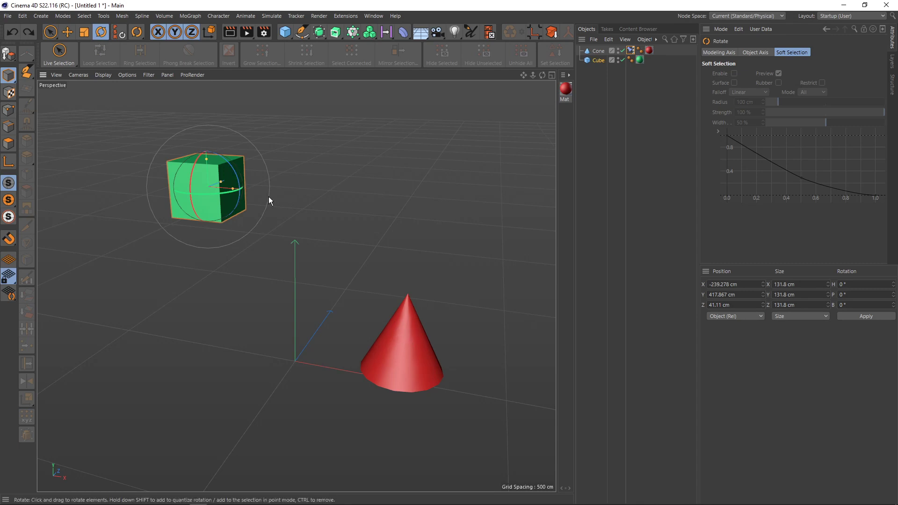
mouse_move(231, 164)
left_mouse_down()
mouse_move(238, 185)
mouse_move(223, 171)
left_mouse_up()
left_click_drag(216, 167, 225, 186)
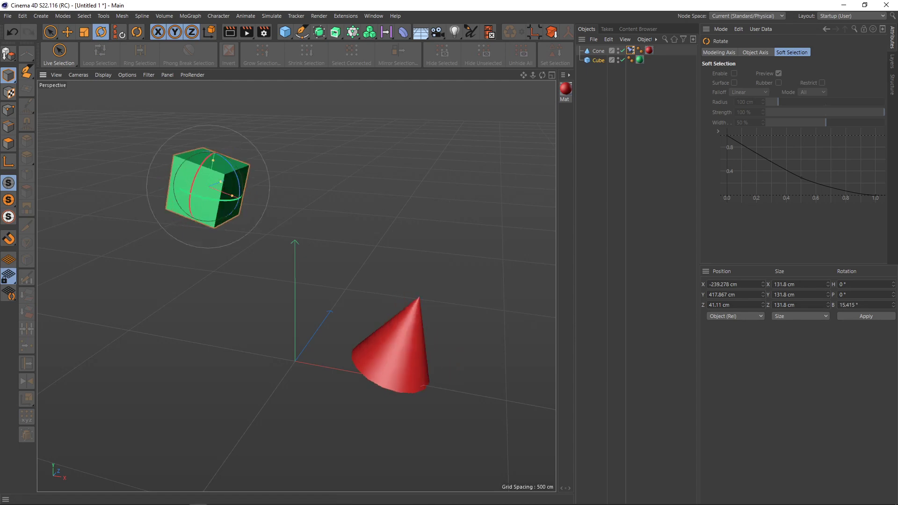
Mark the Parent entry in the WPS notes, then return to Cinema 4D
key("alt+Tab")
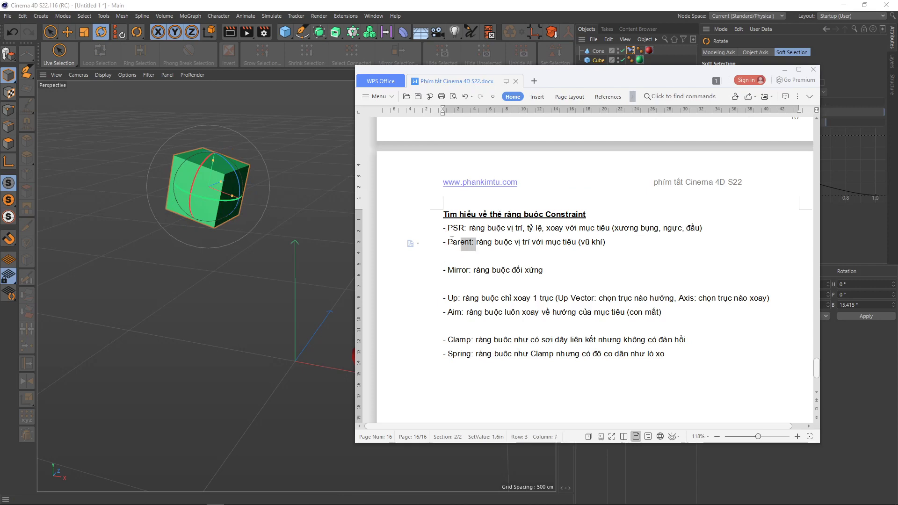
left_click_drag(473, 244, 444, 244)
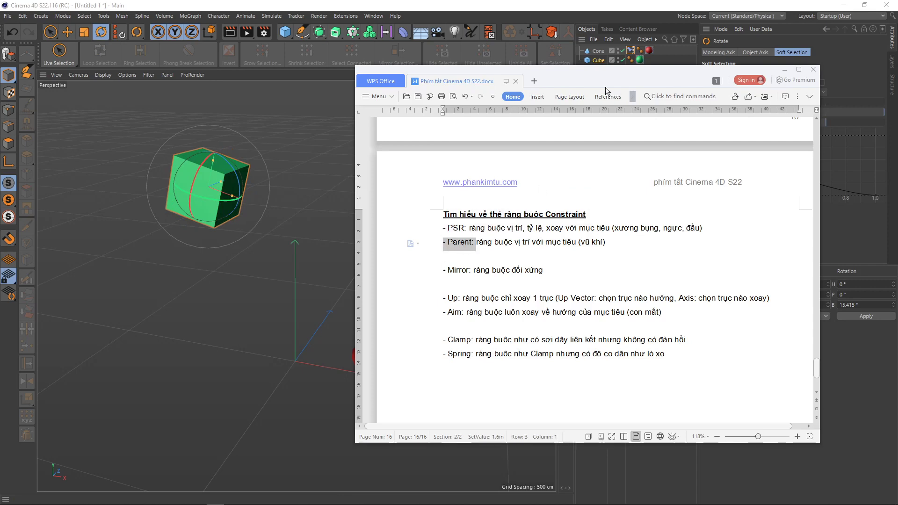
key("alt+Tab")
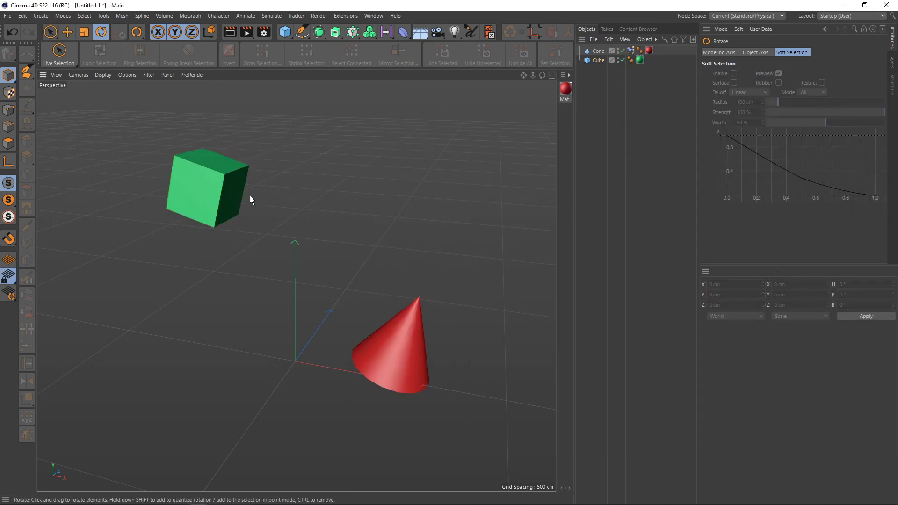
Undo the cube's bank and pitch rotations so the cube and cone stand upright
key("ctrl+z")
key("ctrl+z")
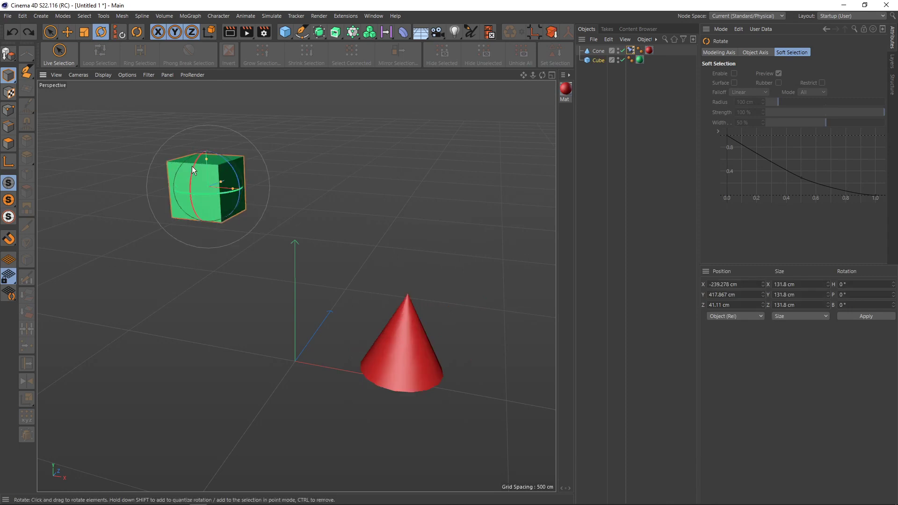
mouse_move(192, 166)
left_mouse_down()
mouse_move(174, 219)
mouse_move(191, 176)
mouse_move(247, 169)
mouse_move(234, 170)
mouse_move(249, 194)
left_mouse_up()
key("ctrl+z")
Bring up the cone's Constraint tag settings with the Move tool active
left_click(630, 50)
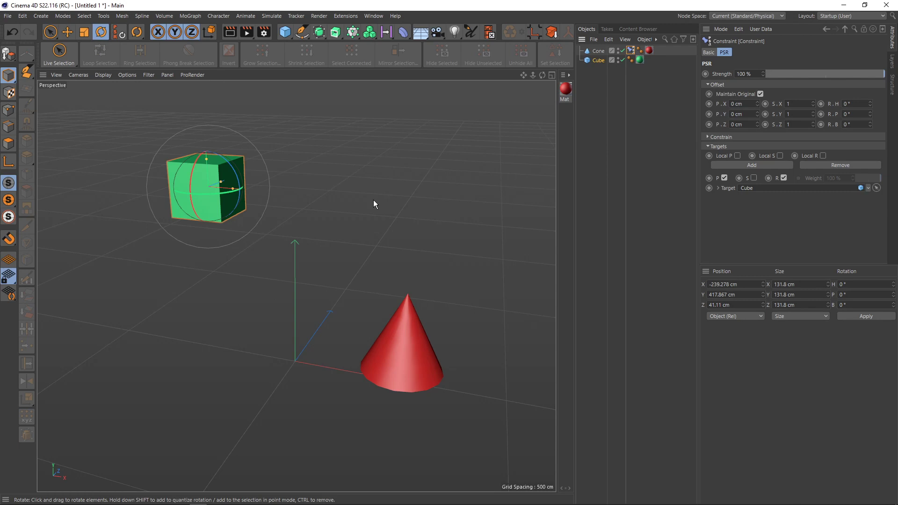
key("e")
left_click(630, 54)
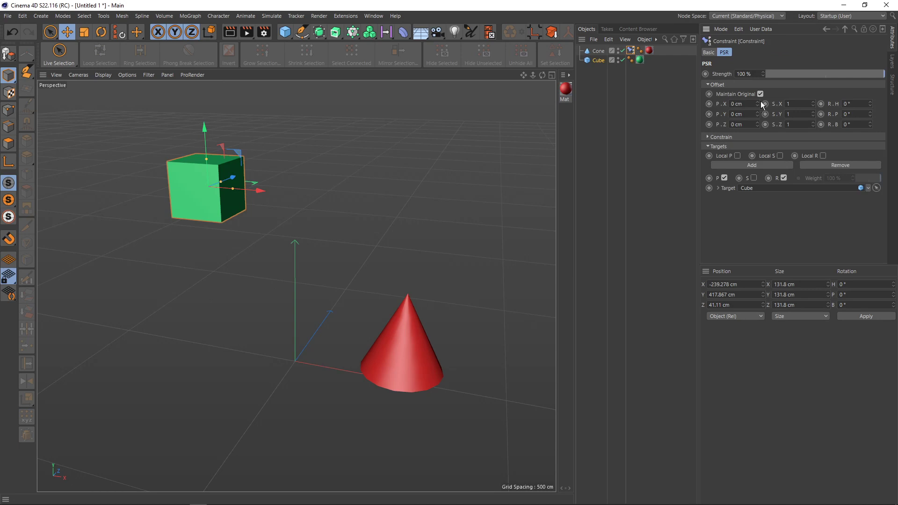
Try out X position offsets on the cone's constraint, then undo back onto the cube
left_click_drag(758, 104, 753, 58)
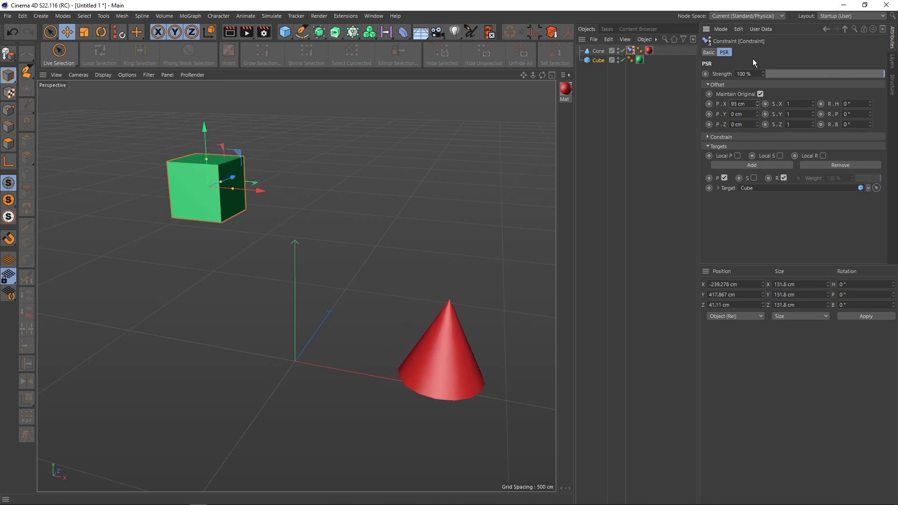
middle_click_drag(485, 252, 417, 252, "alt")
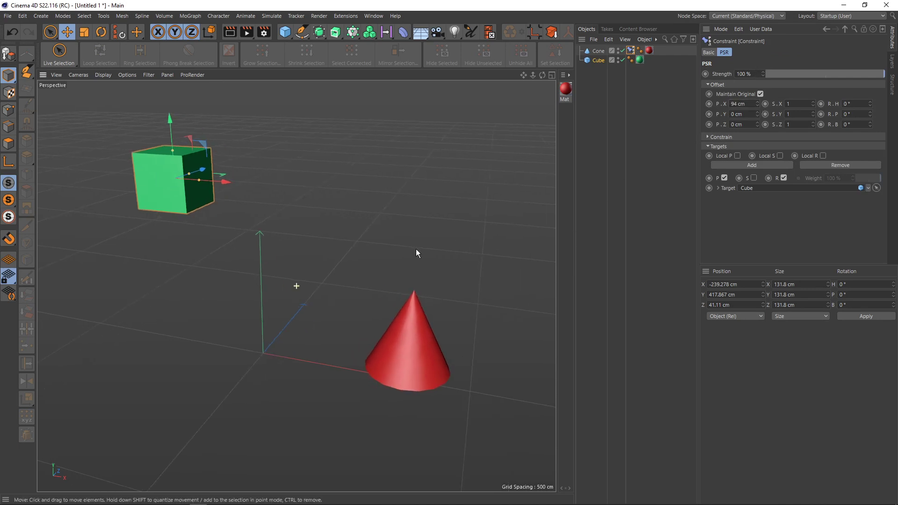
left_click_drag(758, 103, 756, 88)
key("ctrl+z")
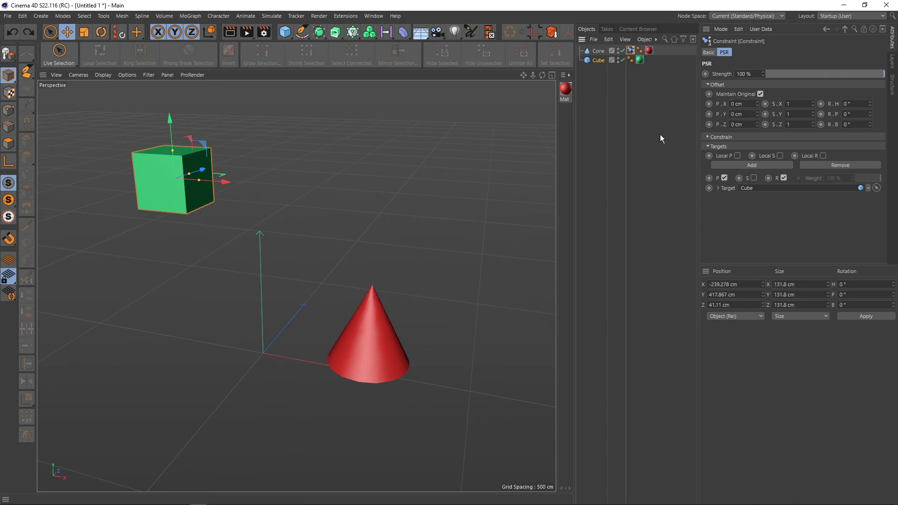
left_click(760, 94)
Offset the cone to P.X 257 cm and P.Y -187 cm, undoing the stray Z change
middle_click_drag(220, 227, 297, 283, "alt")
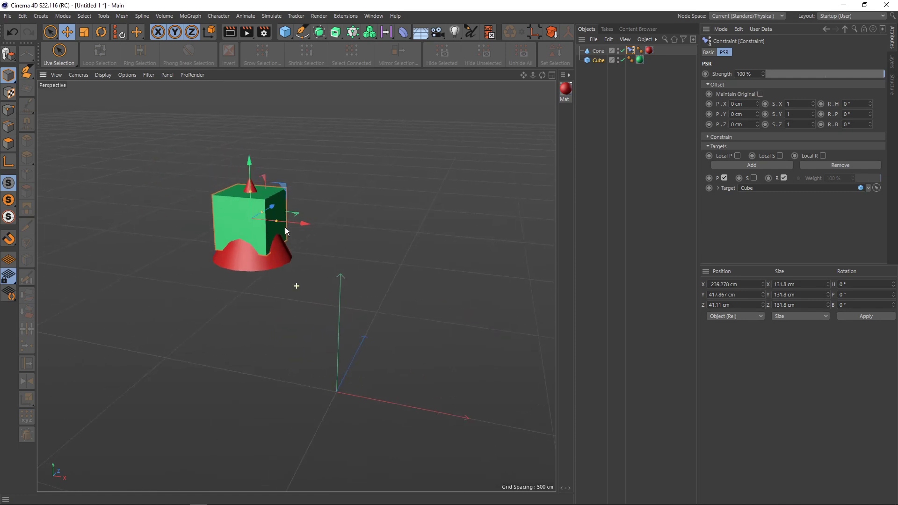
left_click_drag(287, 219, 313, 223, "alt")
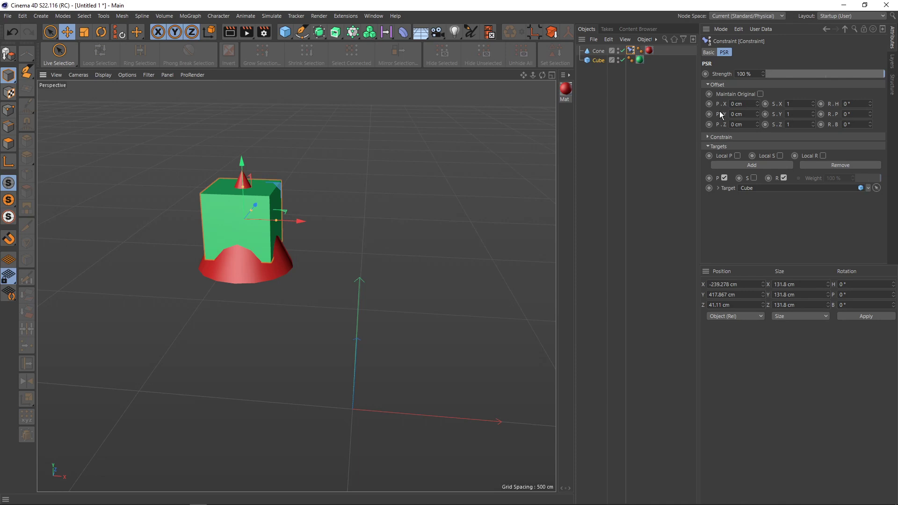
left_click_drag(757, 104, 757, 74)
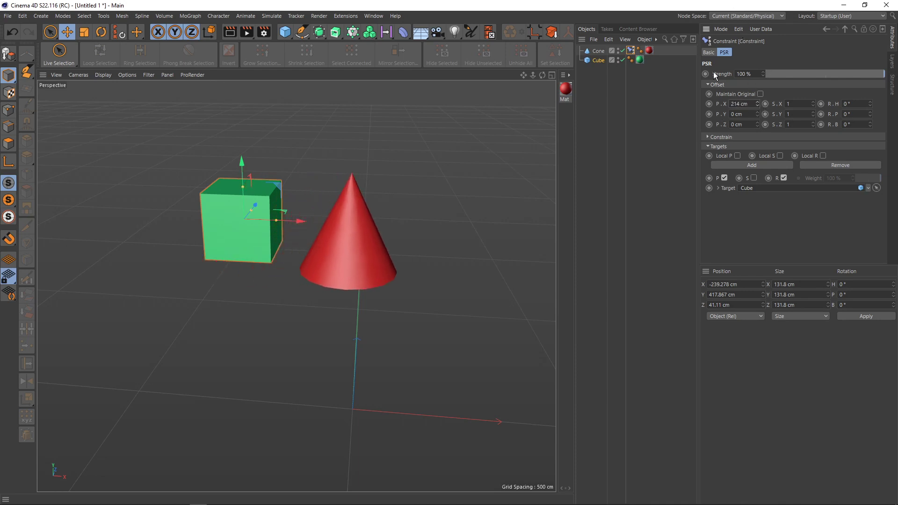
scroll(487, 184, "down", 1)
mouse_move(759, 106)
left_mouse_down()
mouse_move(752, 49)
mouse_move(748, 202)
mouse_move(760, 126)
mouse_move(742, 122)
mouse_move(753, 223)
left_mouse_up()
key("ctrl+z")
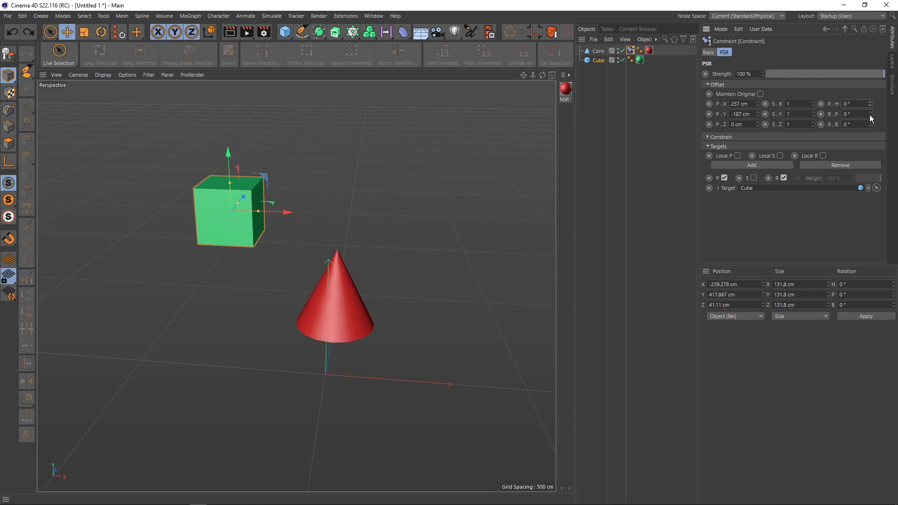
Set the cone's bank offset to 35° and test it by rotating the cube, then undo
key("ctrl+y")
key("ctrl+z")
key("ctrl+y")
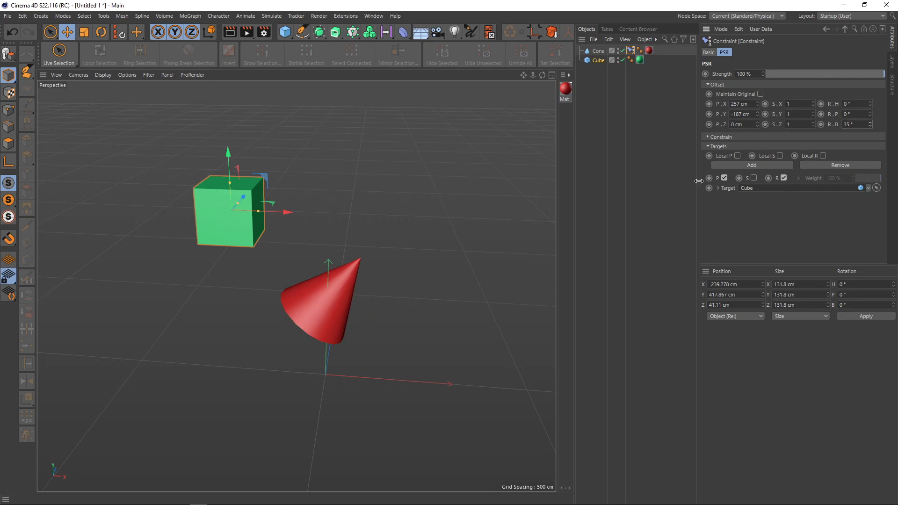
key("r")
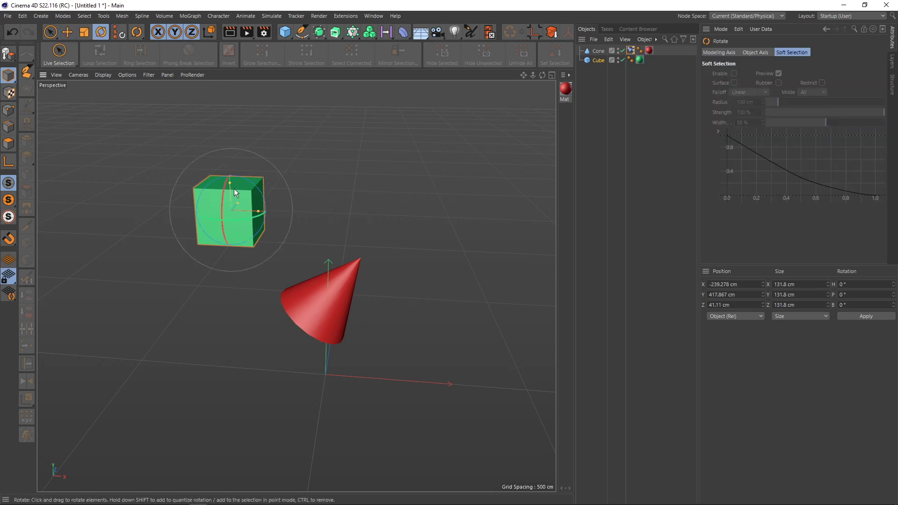
mouse_move(223, 189)
left_mouse_down()
mouse_move(217, 228)
mouse_move(218, 205)
left_mouse_up()
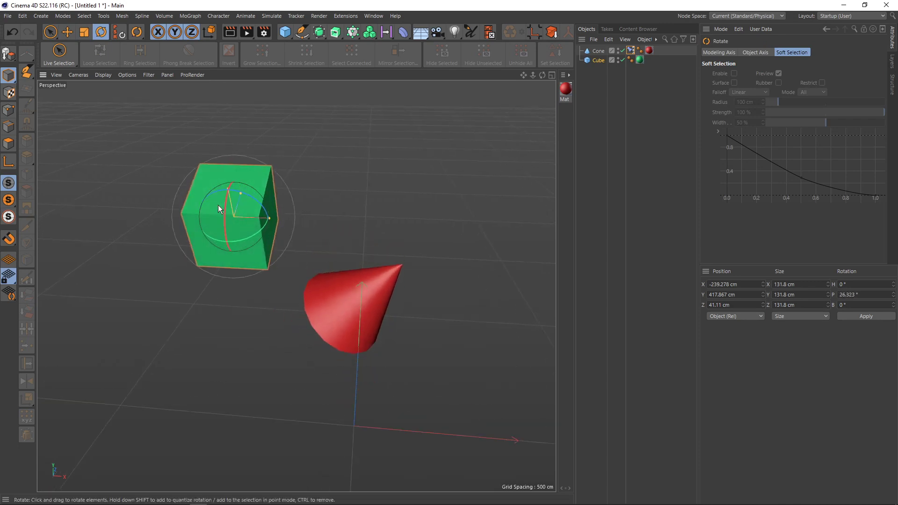
key("ctrl+z")
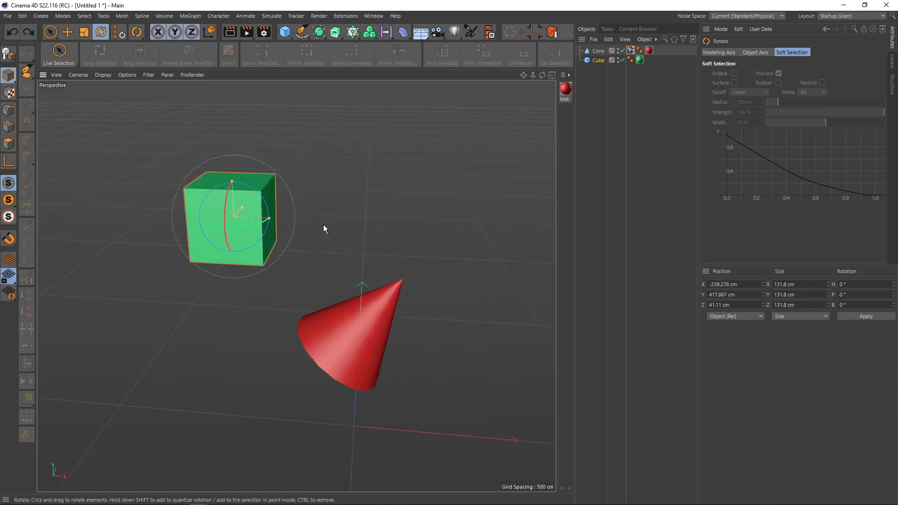
Reset the cone's X and Y position offsets to 0 cm and start editing the bank offset
left_click(630, 50)
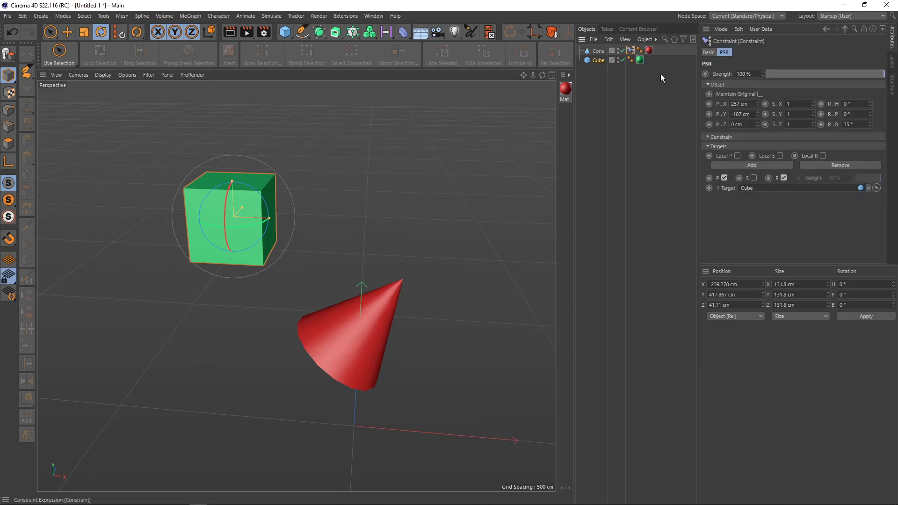
double_click(741, 104)
type("0")
left_click(757, 112)
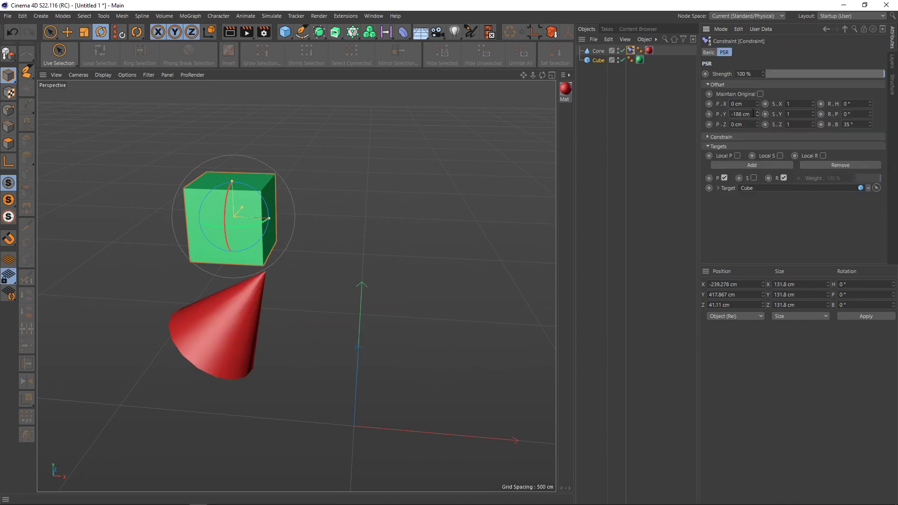
double_click(742, 114)
type("0")
key("Tab")
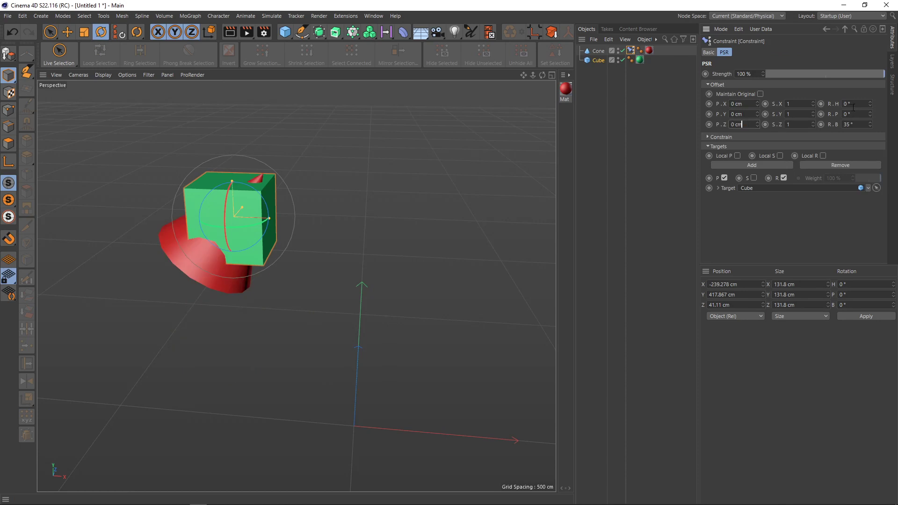
double_click(852, 124)
Set the cone's bank offset to 0° and expand the constraint's per-axis Constrain toggles
type("0")
left_click(523, 170)
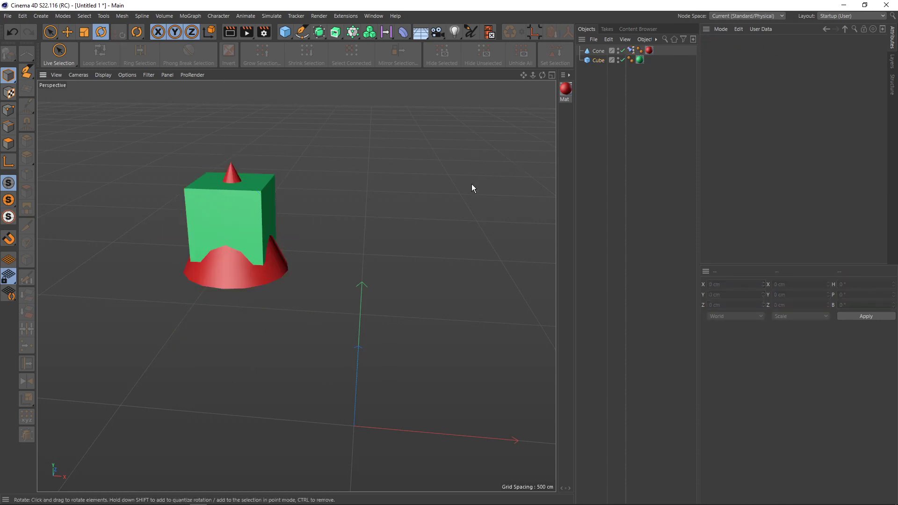
left_click(631, 50)
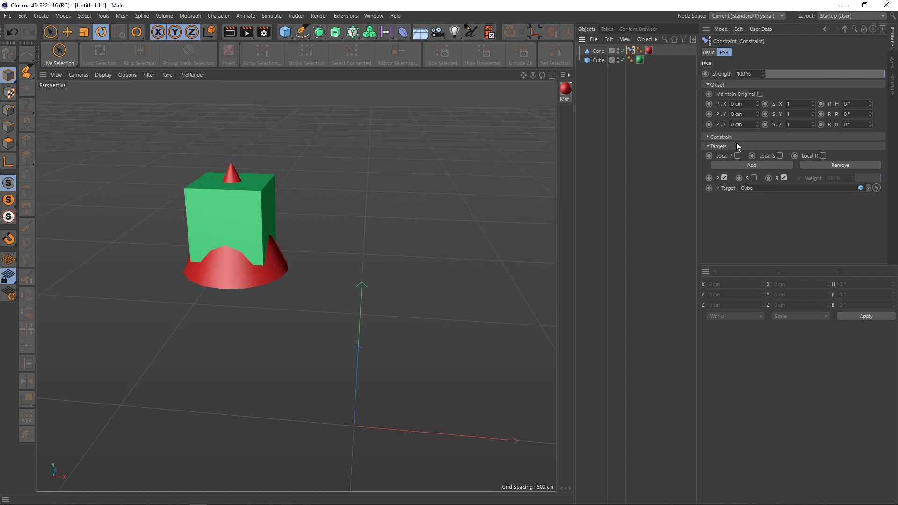
left_click(708, 138)
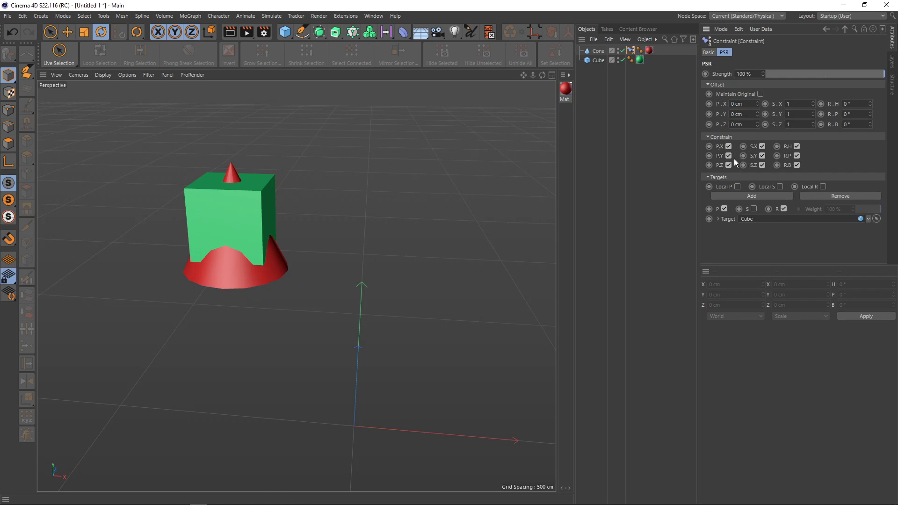
Enable Maintain Original and uncheck P.Y so the cone ignores the cube's Y position
left_click(760, 94)
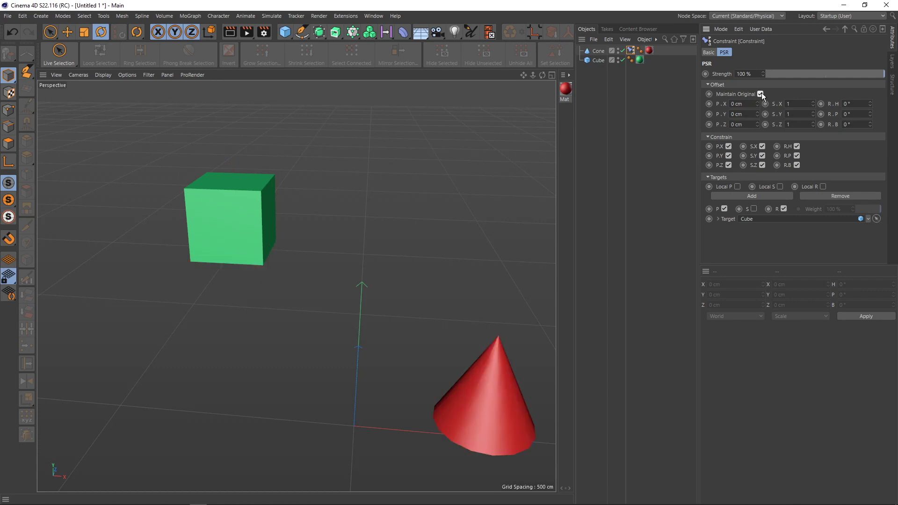
middle_click_drag(498, 217, 401, 188, "alt")
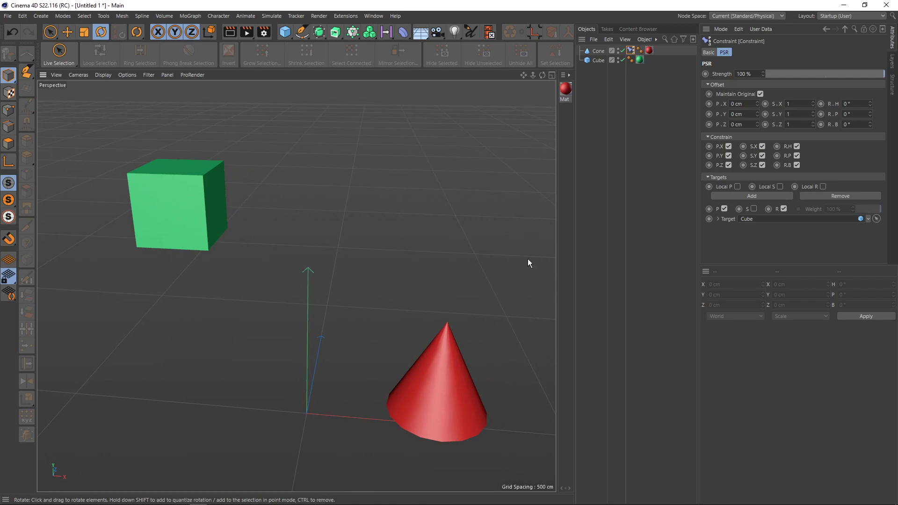
left_click(729, 155)
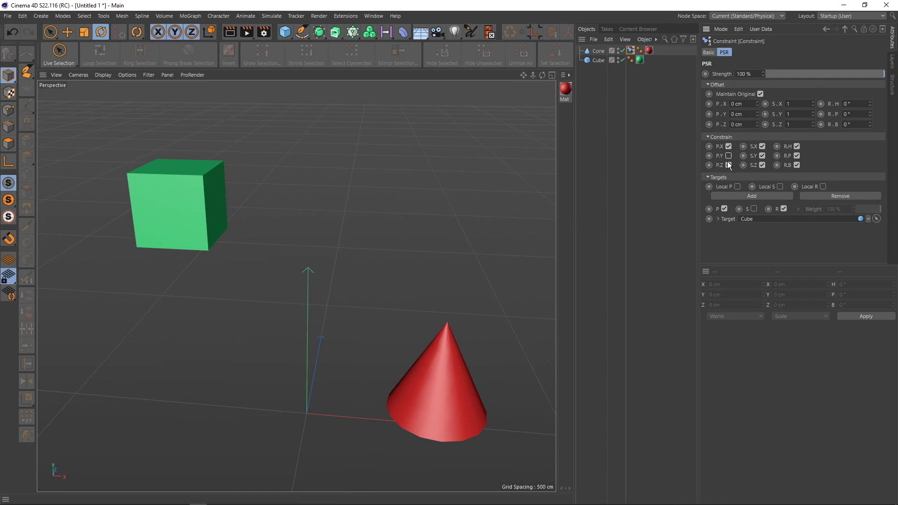
left_click(599, 60)
Move the green cube to the right and up to Y 458.583 cm
key("e")
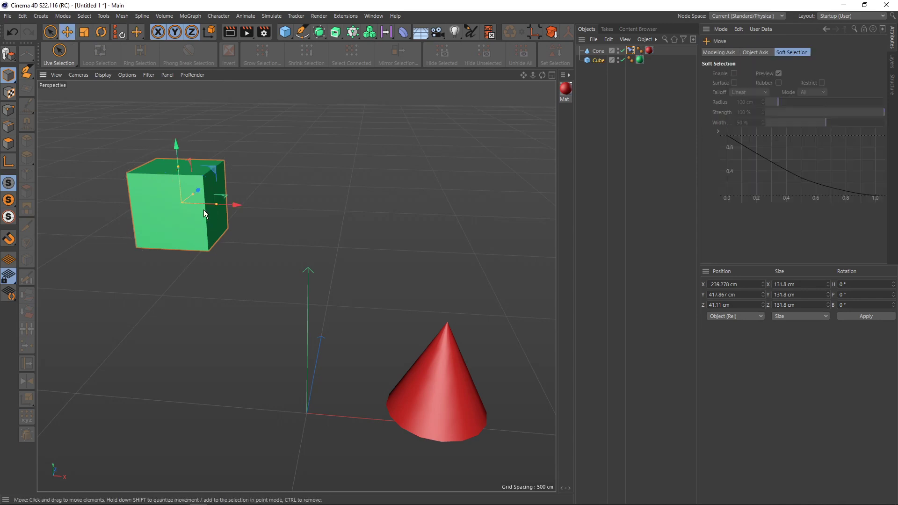
mouse_move(234, 209)
left_mouse_down()
mouse_move(381, 211)
mouse_move(206, 206)
mouse_move(235, 195)
mouse_move(209, 234)
left_mouse_up()
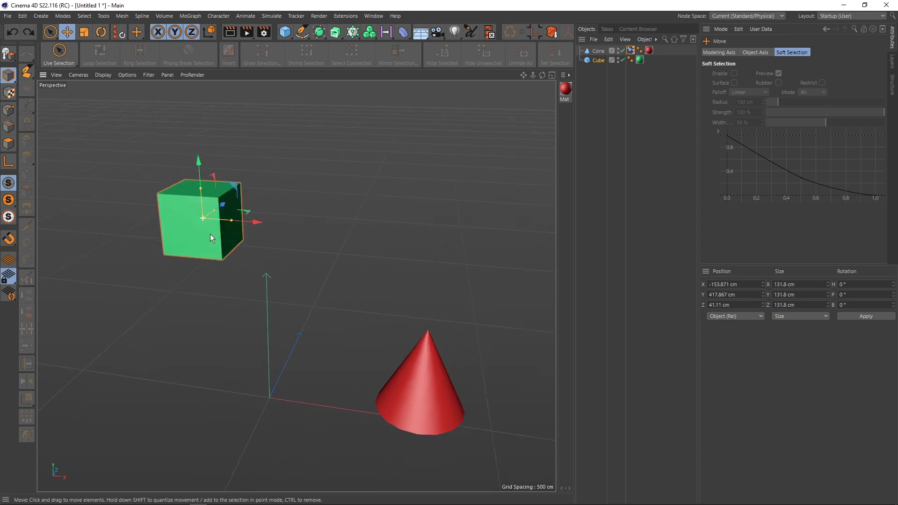
mouse_move(198, 174)
left_mouse_down()
mouse_move(191, 128)
mouse_move(201, 178)
mouse_move(199, 155)
left_mouse_up()
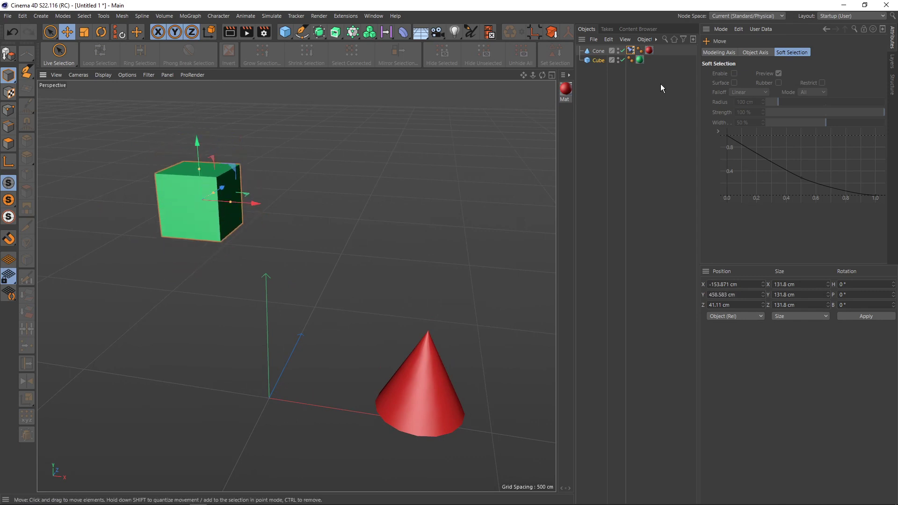
Re-check P.Y and P.Z on the cone's constraint so it follows the cube again
left_click(631, 50)
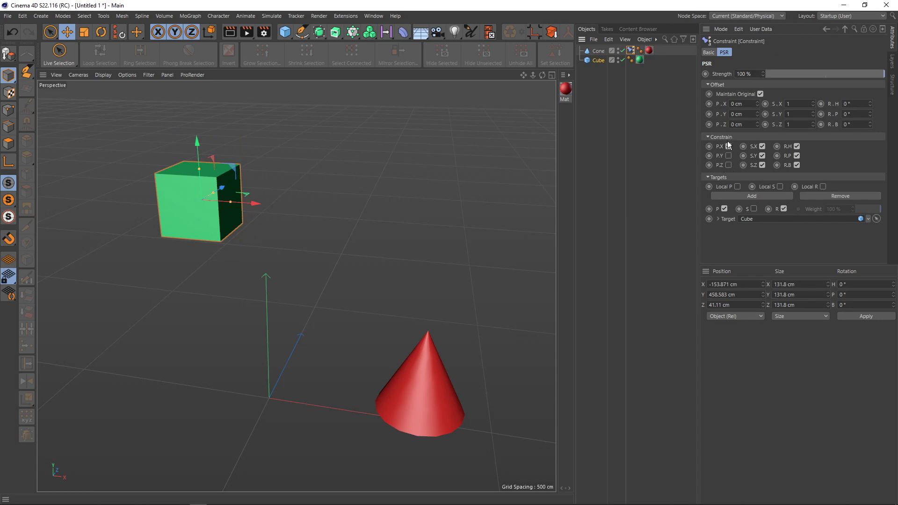
left_click(728, 156)
left_click(728, 165)
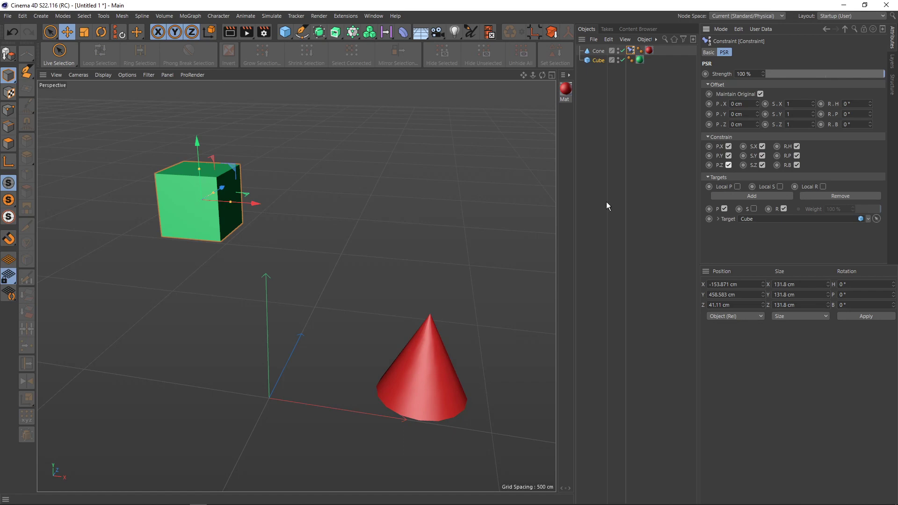
left_click_drag(240, 212, 516, 235, "alt")
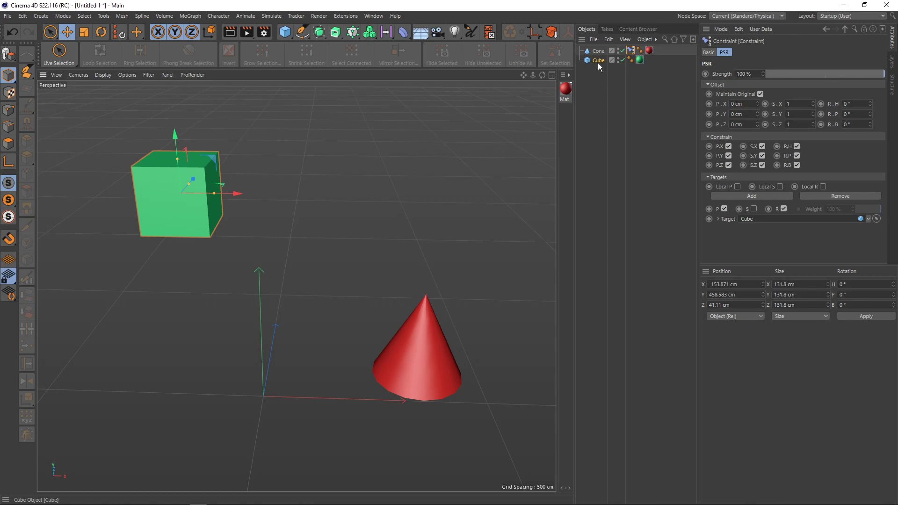
Add a Sphere primitive and set it as a second target of the cone's PSR constraint
left_click(284, 33)
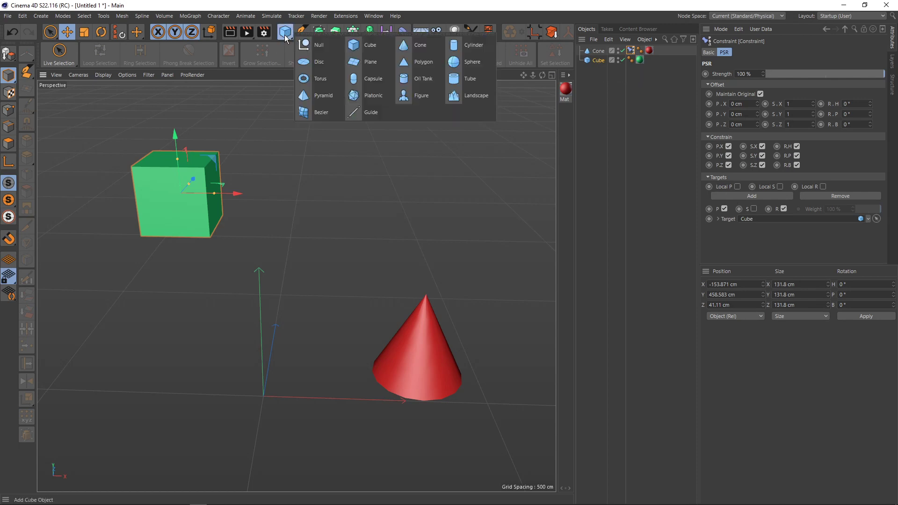
left_click(462, 66)
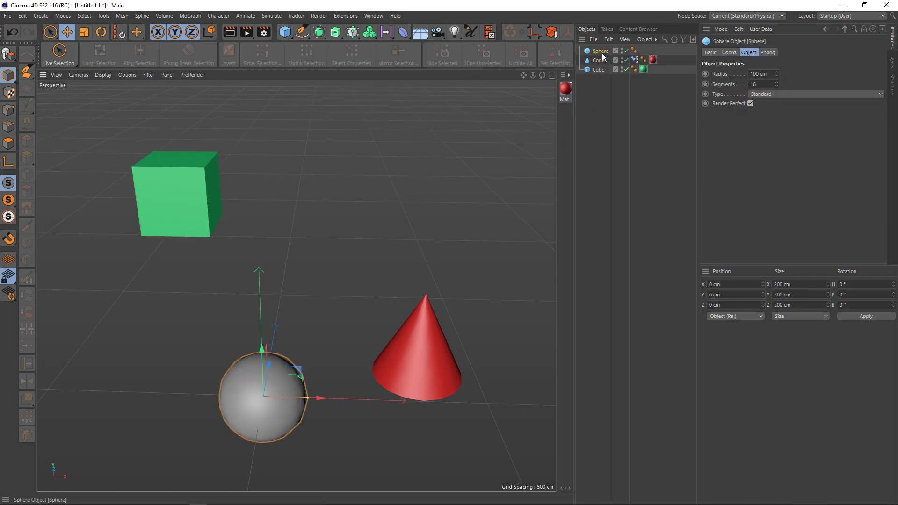
left_click(635, 59)
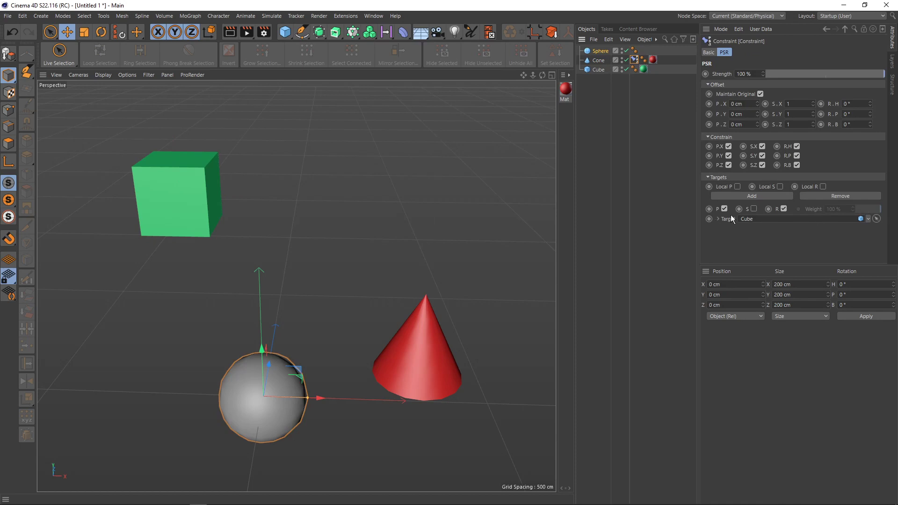
left_click(751, 198)
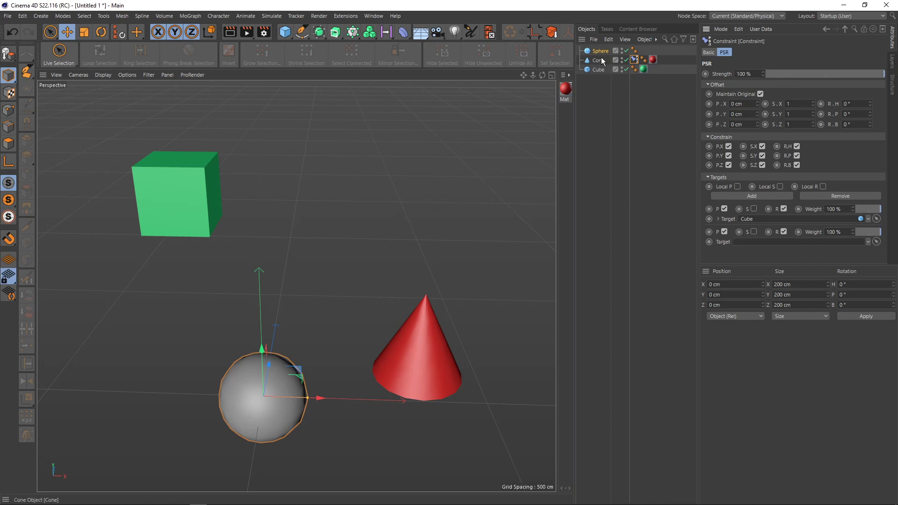
left_click_drag(599, 51, 747, 243)
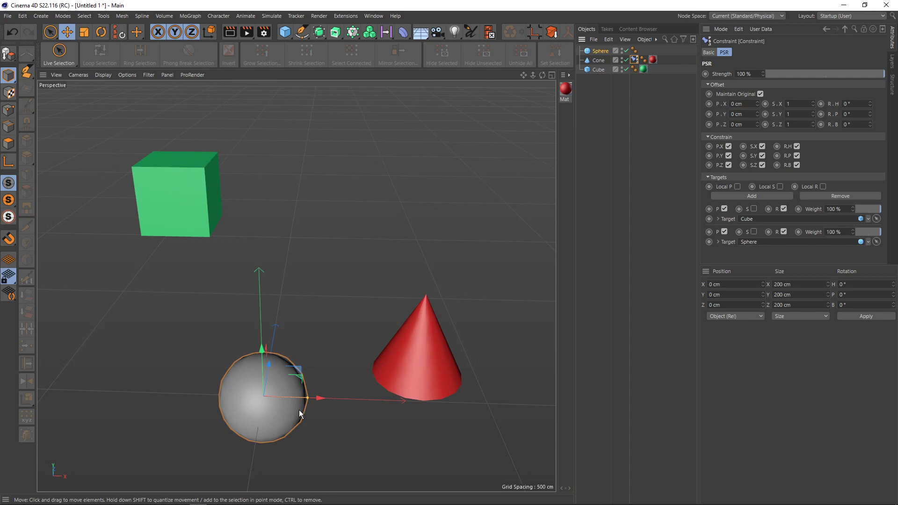
Uncheck P on the Sphere target so moving the sphere no longer moves the cone
middle_click_drag(299, 410, 290, 361)
left_click_drag(313, 383, 356, 356, "alt")
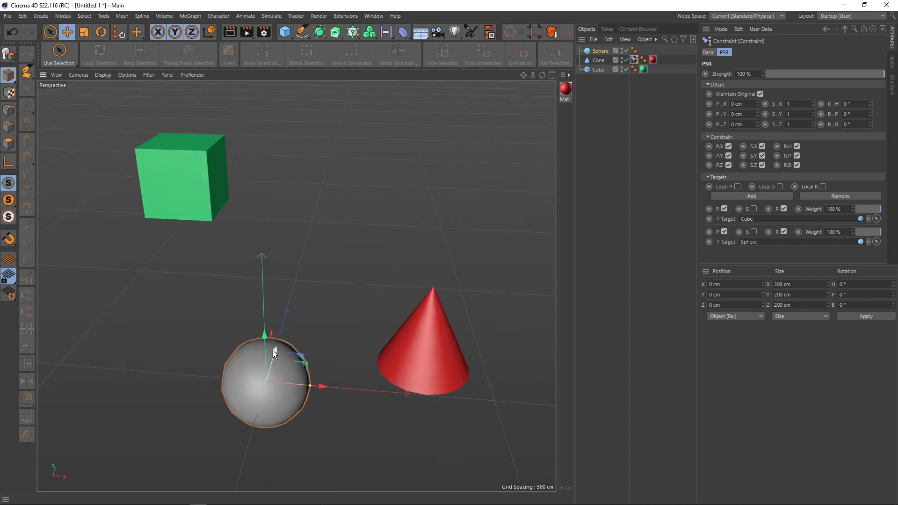
left_click_drag(273, 350, 265, 360)
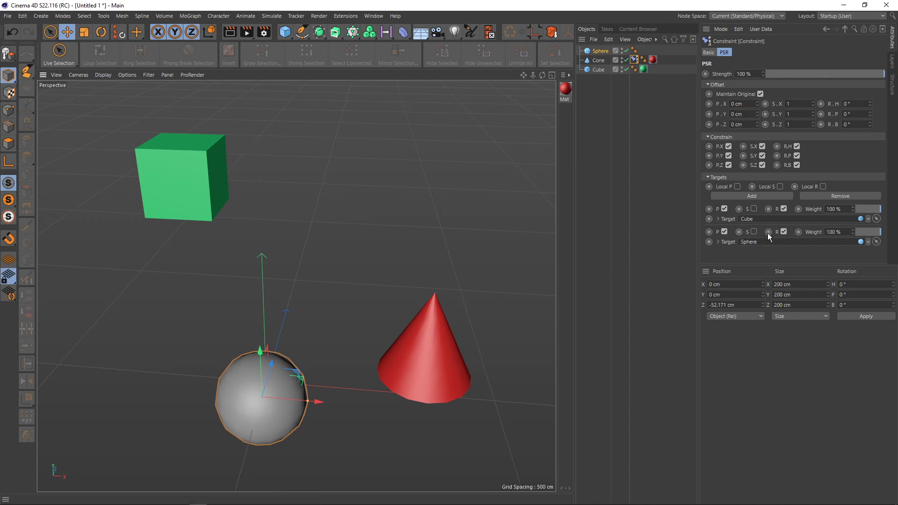
left_click(724, 232)
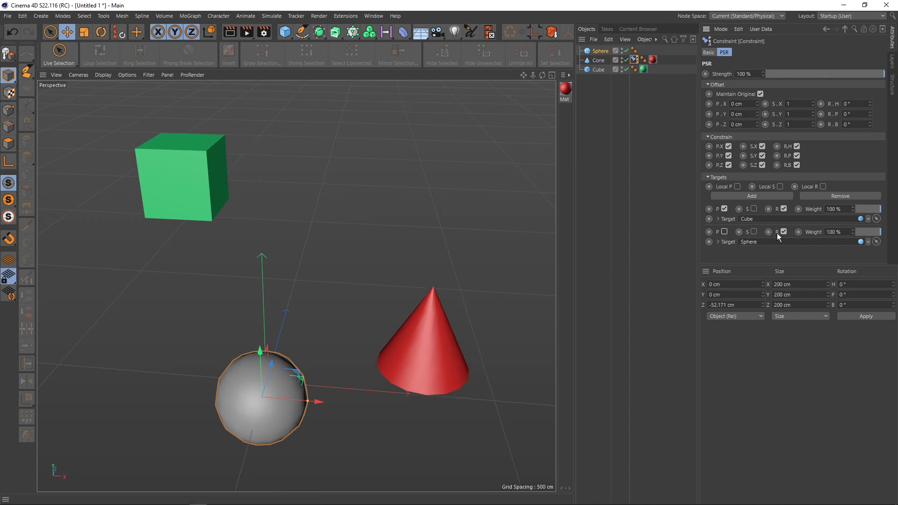
mouse_move(273, 364)
left_mouse_down()
mouse_move(291, 311)
mouse_move(277, 367)
mouse_move(284, 299)
mouse_move(268, 360)
mouse_move(281, 343)
left_mouse_up()
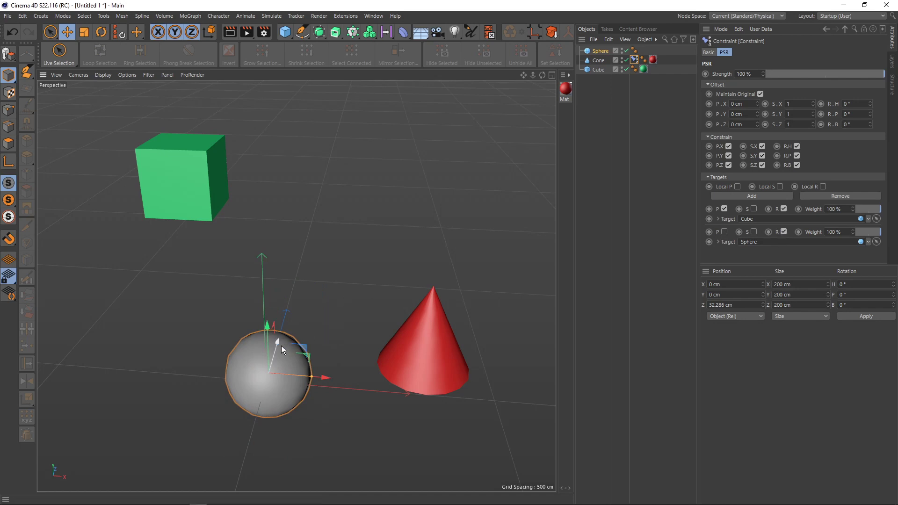
Uncheck R on the Cube target so only the sphere drives the cone's rotation
key("r")
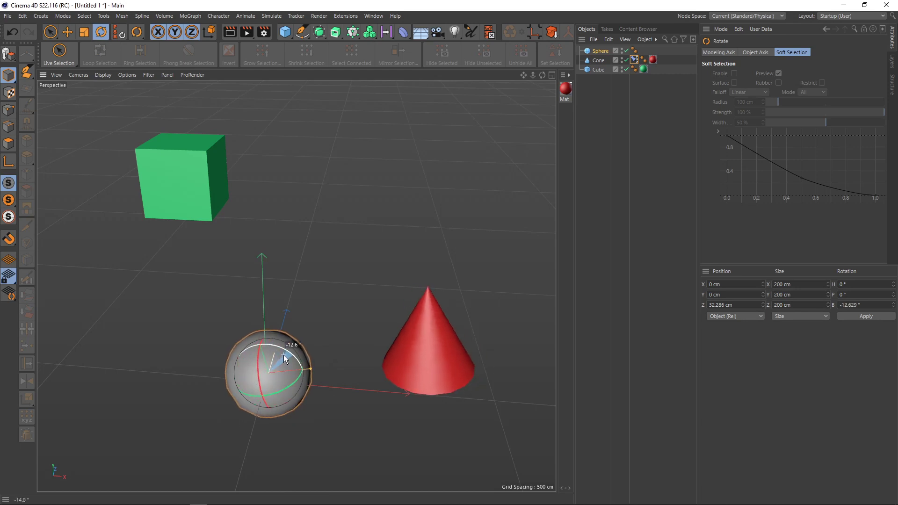
key("ctrl+z")
left_click(634, 59)
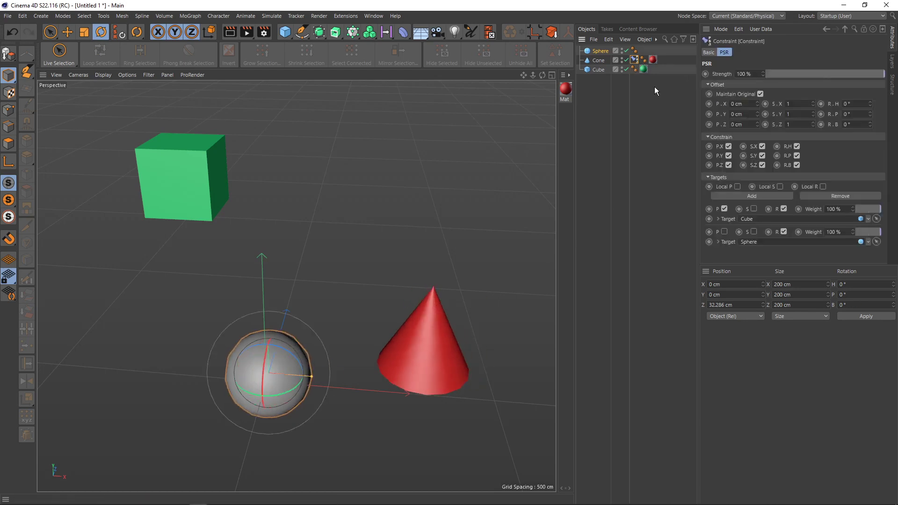
left_click(784, 209)
Move the green cube along Z to check the cone follows its position
key("e")
left_click(196, 175)
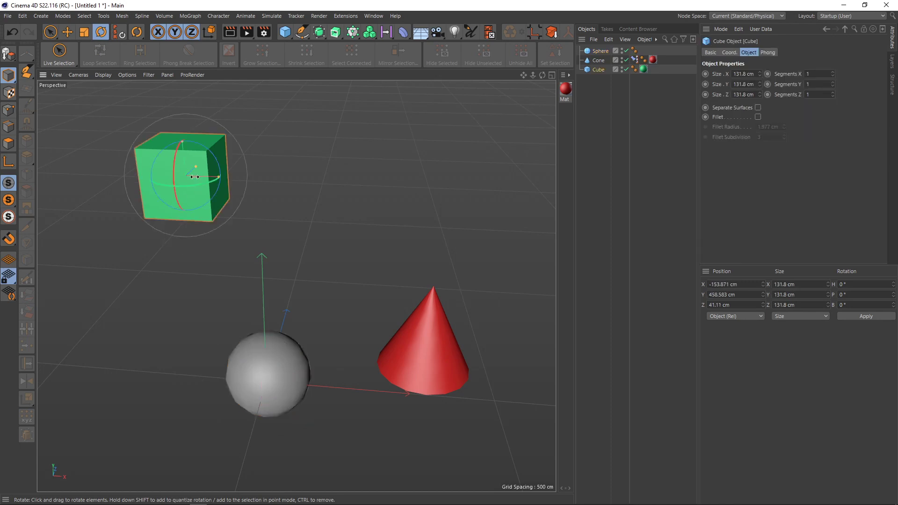
left_click_drag(194, 165, 253, 302)
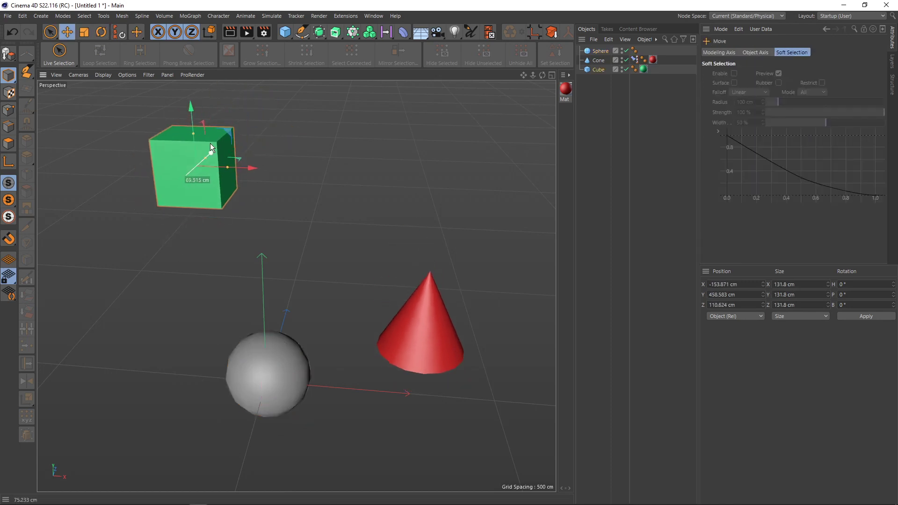
Rotate the sphere to H -15.881°, P -5.416°, B -17.803° and view the constraint's Basic tab
left_click(276, 375)
key("r")
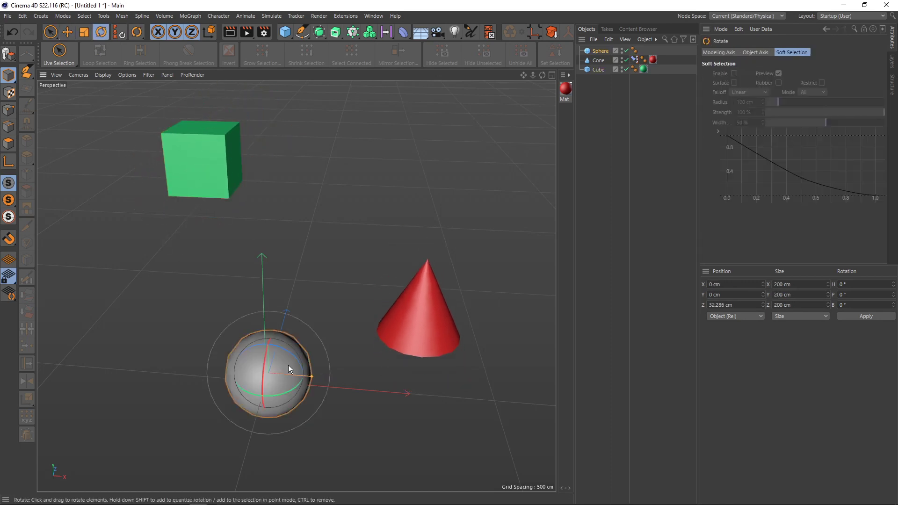
mouse_move(293, 360)
left_mouse_down()
mouse_move(310, 383)
mouse_move(279, 351)
mouse_move(300, 348)
left_mouse_up()
left_click(635, 59)
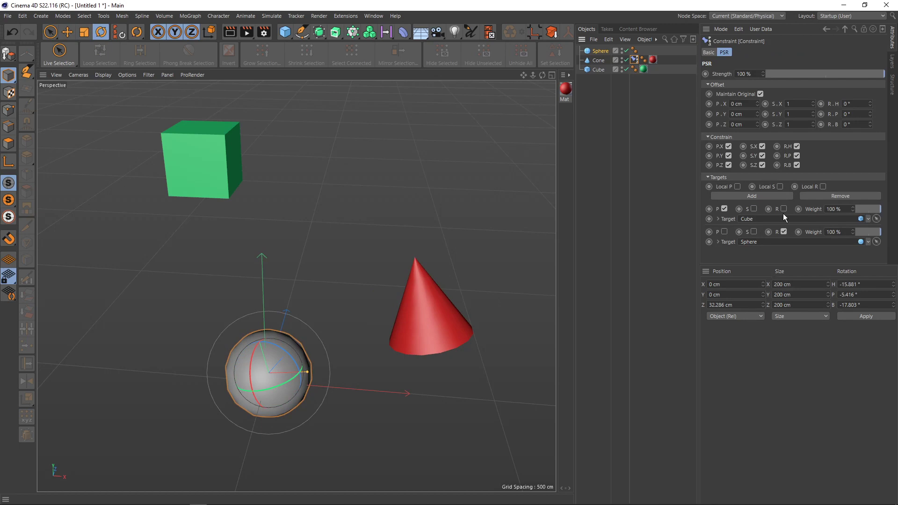
left_click(713, 52)
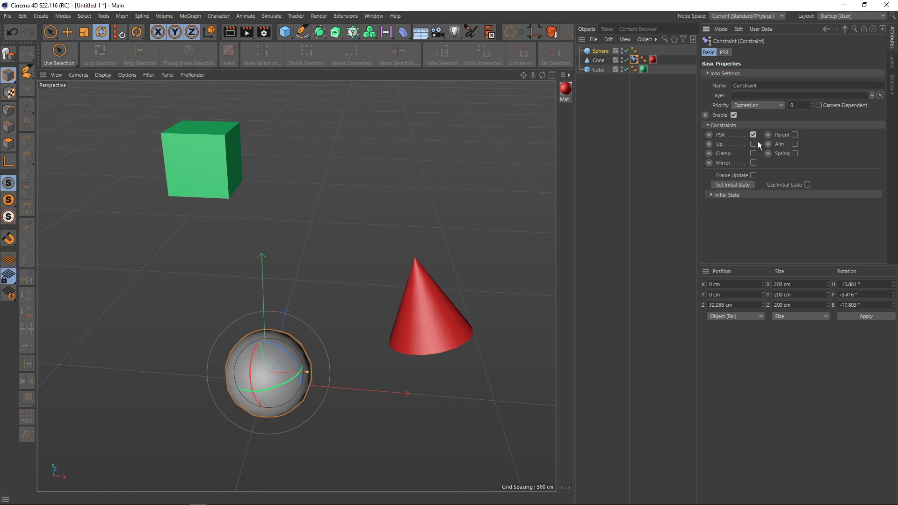
Review the PSR Offset, Constrain and Targets groups, then delete the cube, cone and sphere
left_click(724, 52)
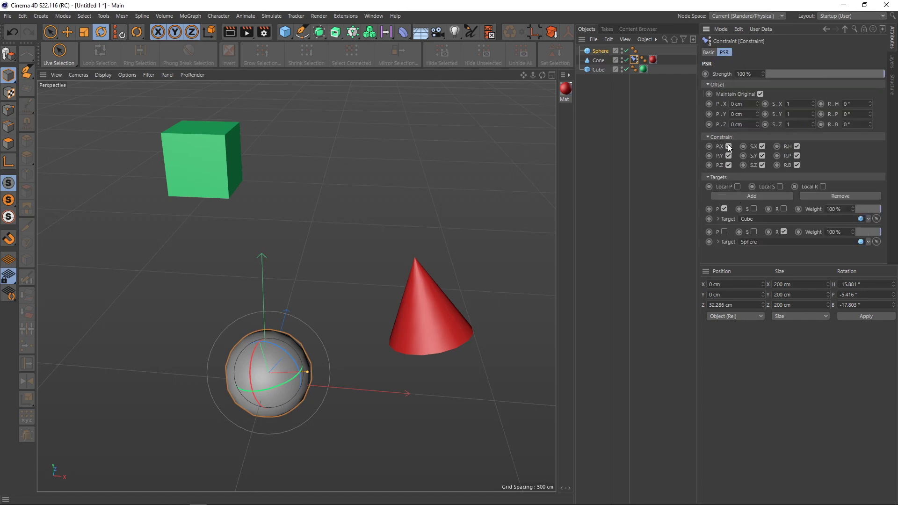
left_click(707, 86)
left_click(707, 104)
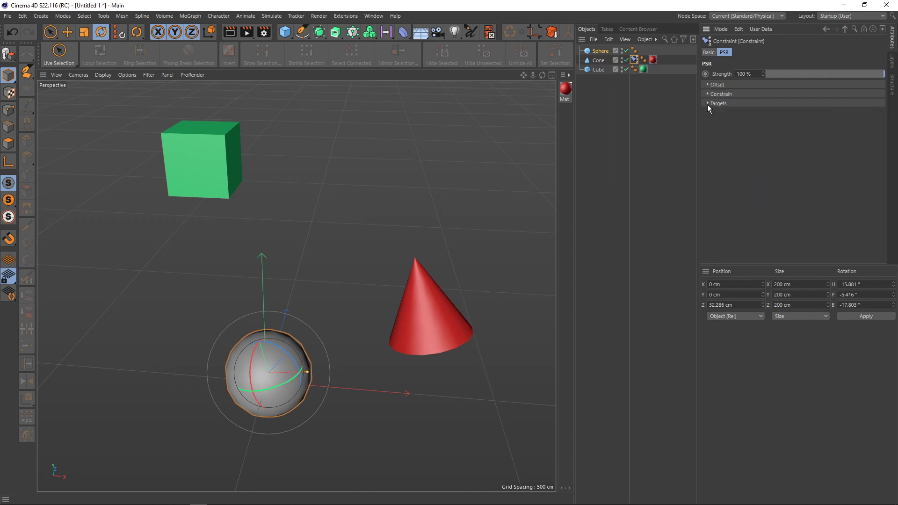
left_click(708, 85)
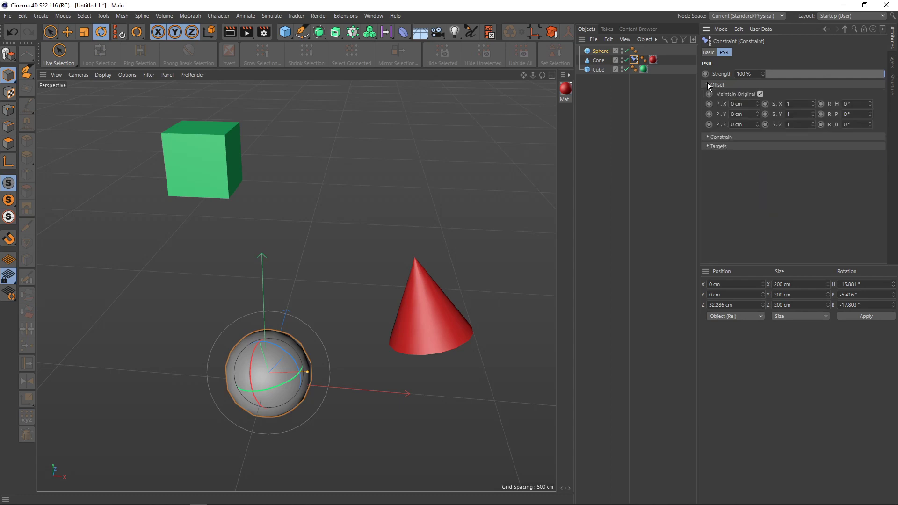
left_click(713, 138)
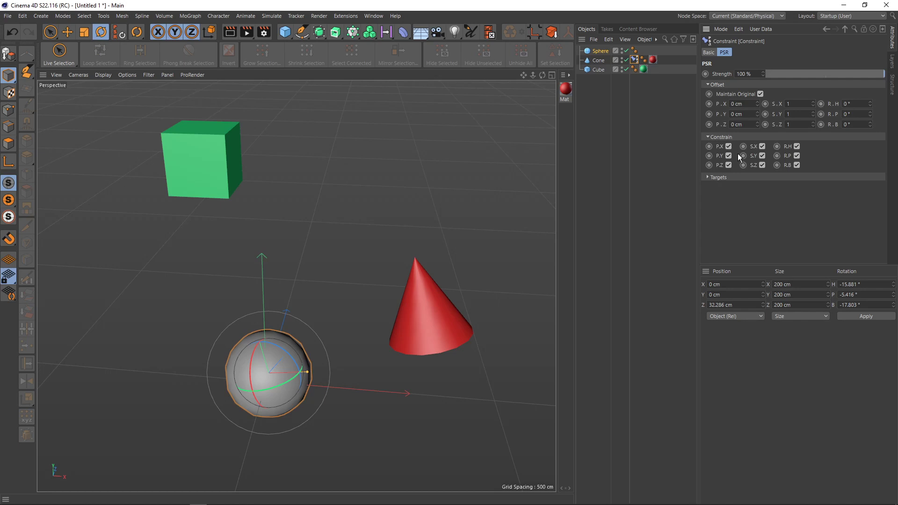
left_click(708, 177)
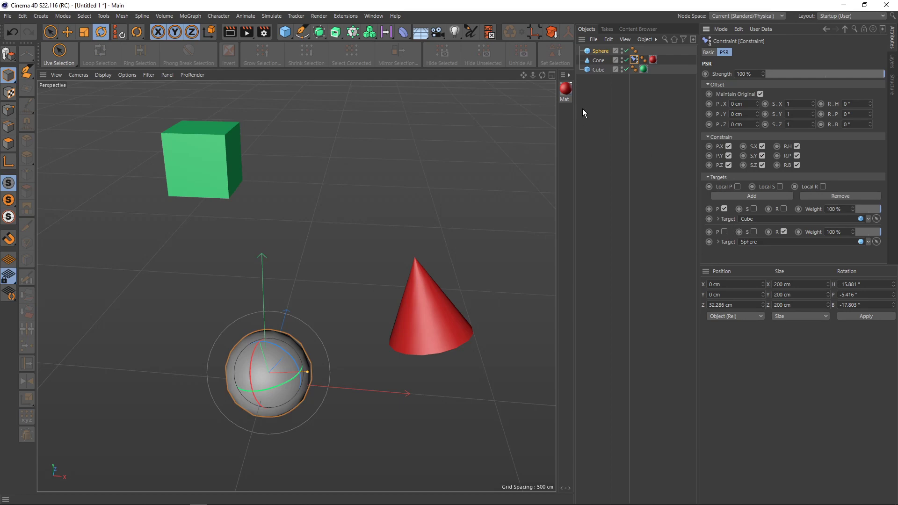
left_click_drag(601, 89, 581, 45)
key("Delete")
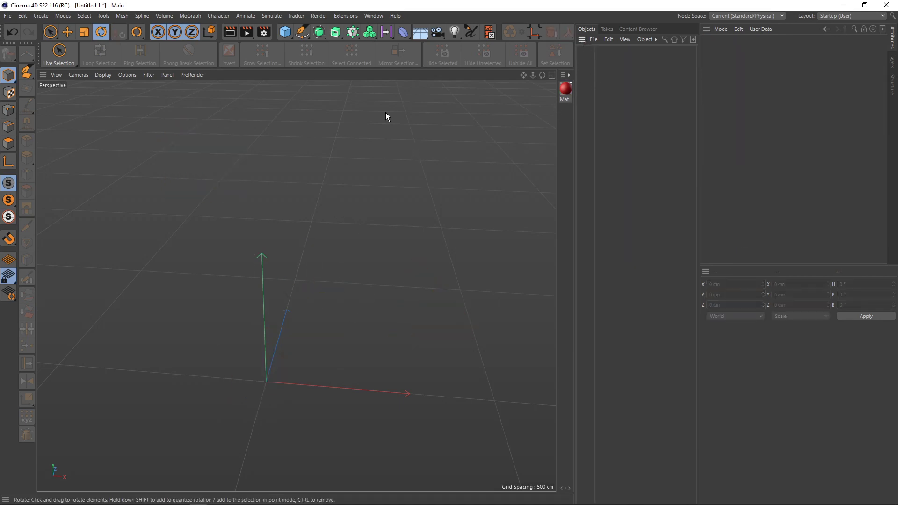
Activate the Joint Tool in a maximised Front view with Grid Line Snap turned on
left_click(218, 17)
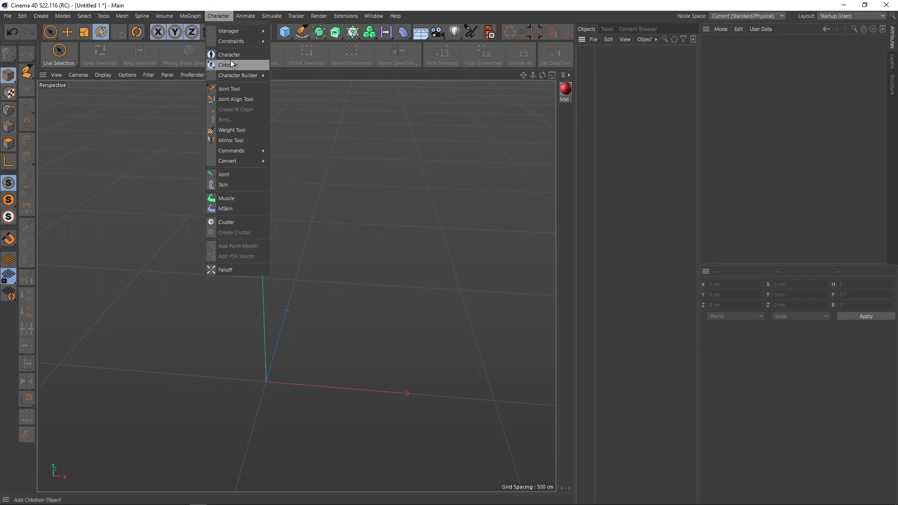
left_click(235, 87)
middle_click(403, 263)
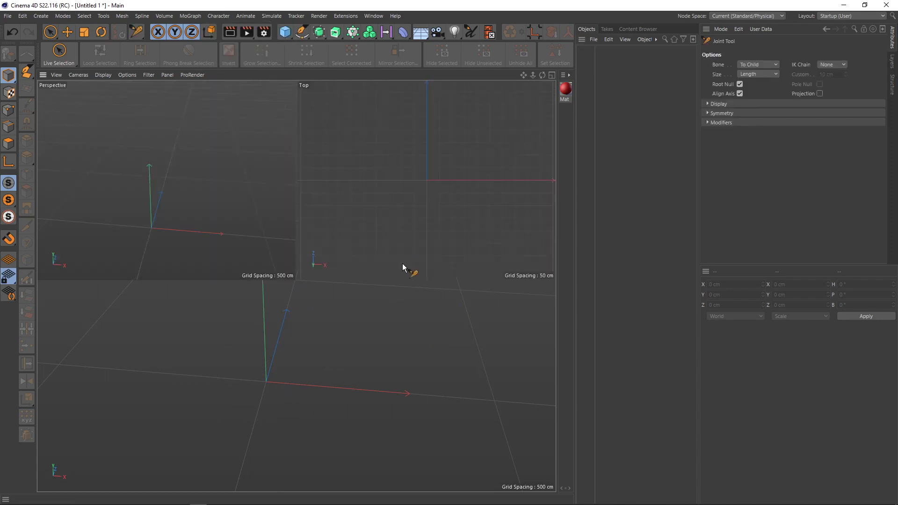
middle_click(360, 342)
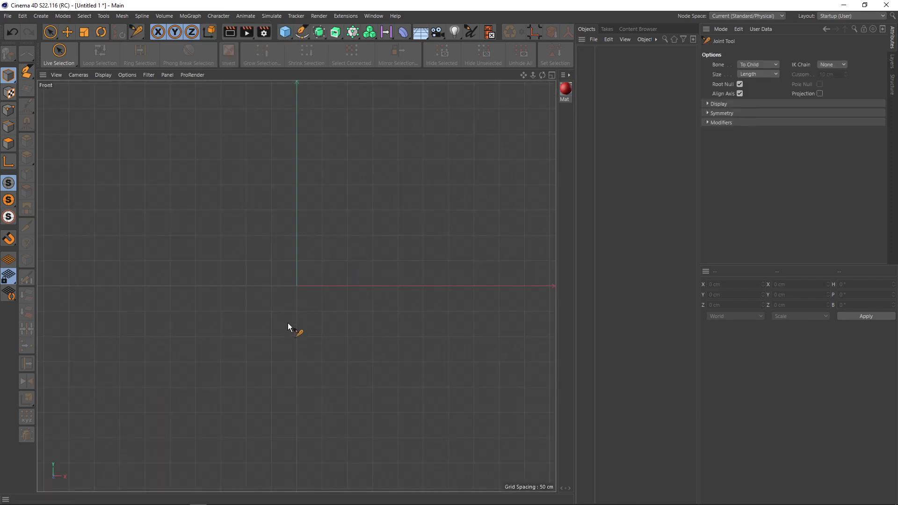
middle_click_drag(300, 294, 301, 337)
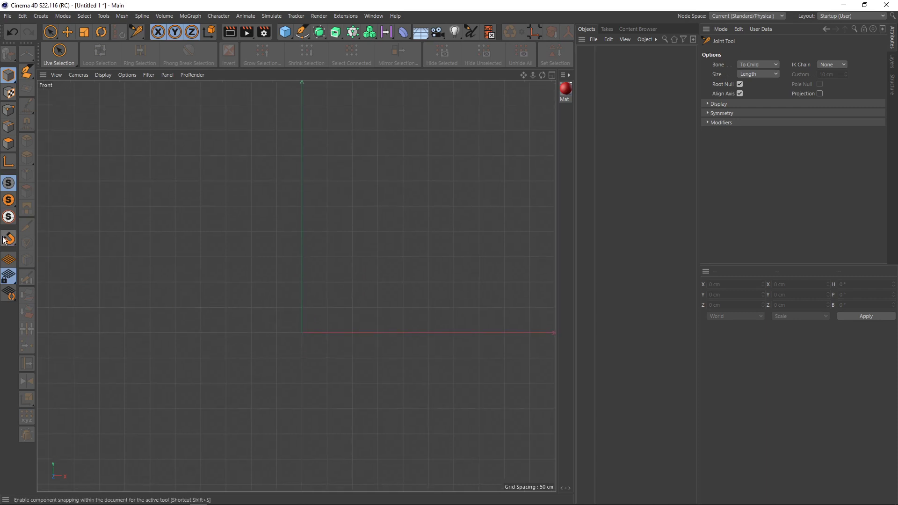
left_click(8, 238)
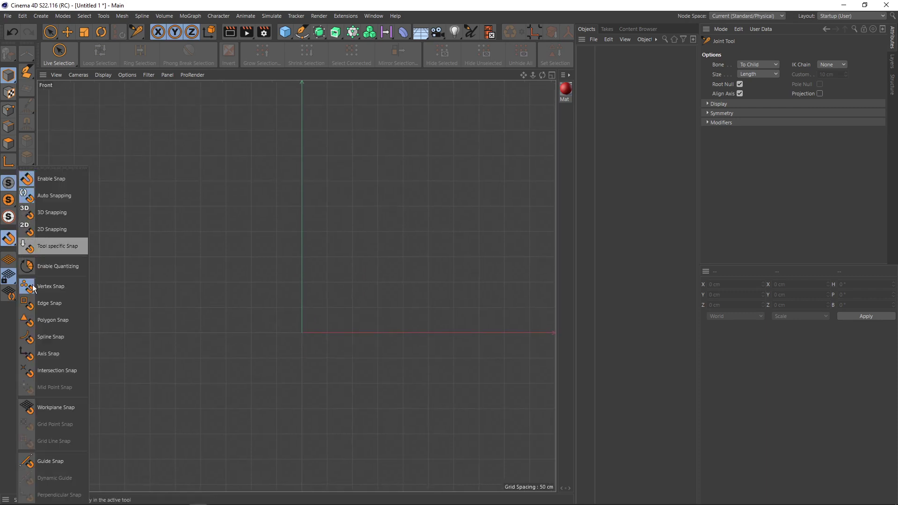
left_click(49, 354)
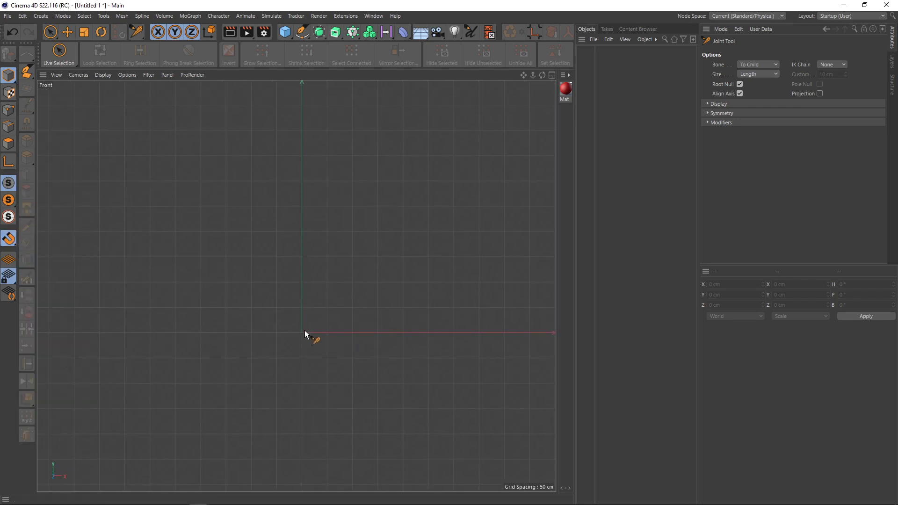
left_click(8, 239)
left_click(52, 410)
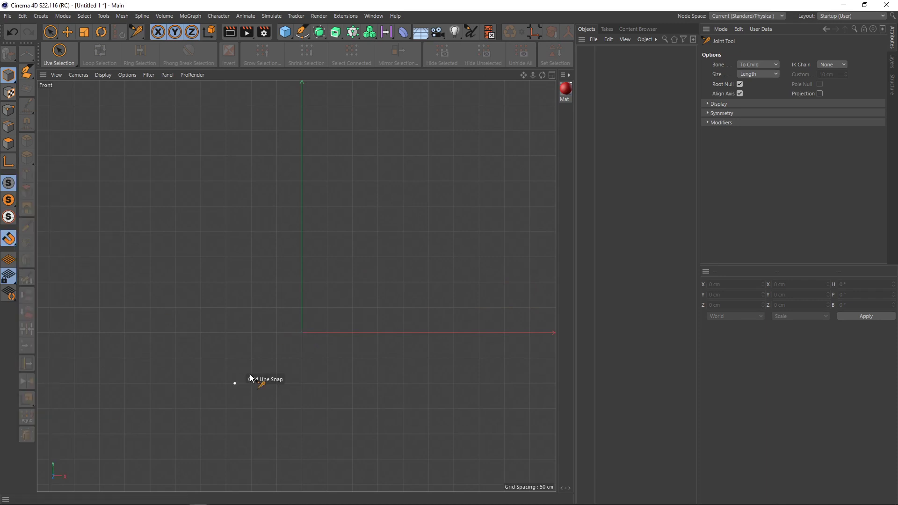
Place a joint at the origin and a second straight above it, forming one vertical bone
left_click(302, 333, "ctrl")
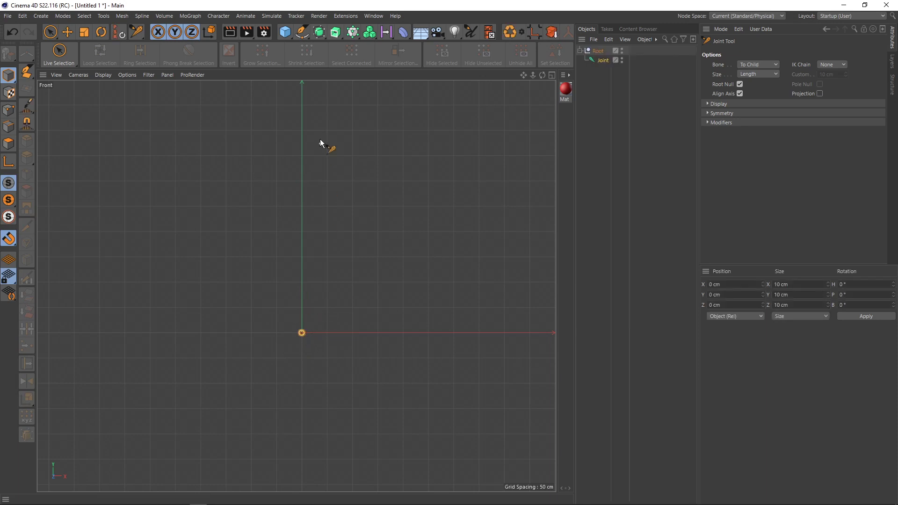
left_click(304, 106, "ctrl")
scroll(351, 243, "down", 2)
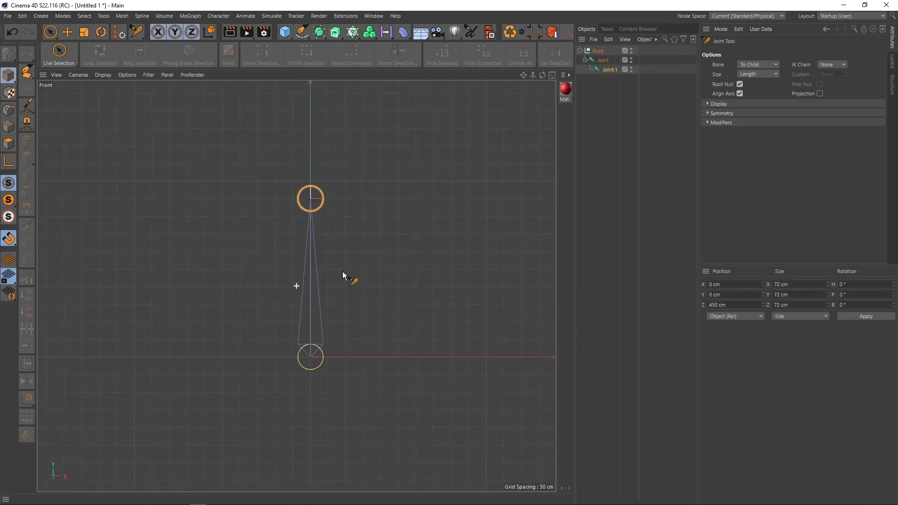
middle_click(344, 277)
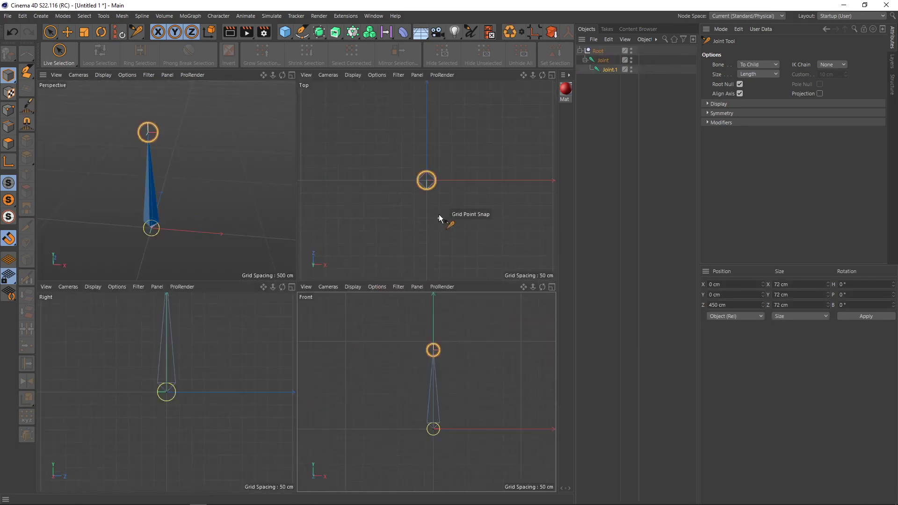
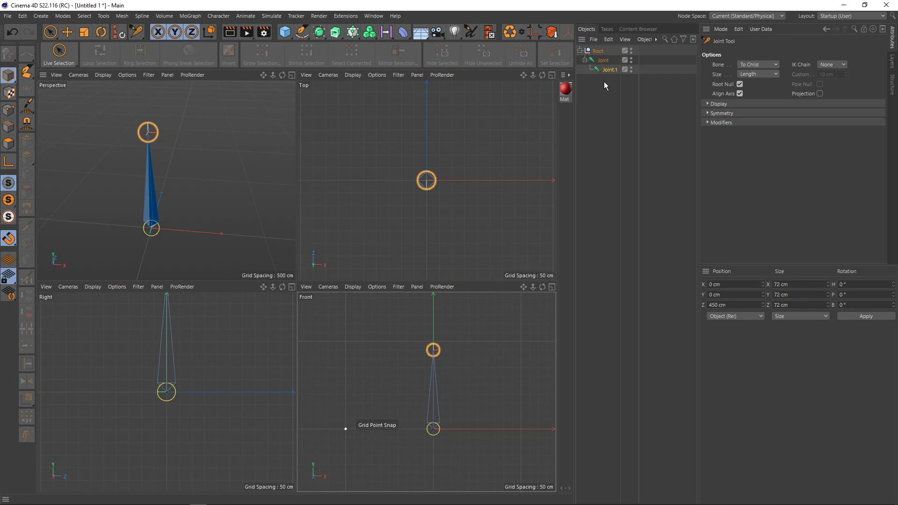
Select the Root null in the Object Manager
scroll(456, 437, "up", 1)
scroll(432, 427, "up", 3)
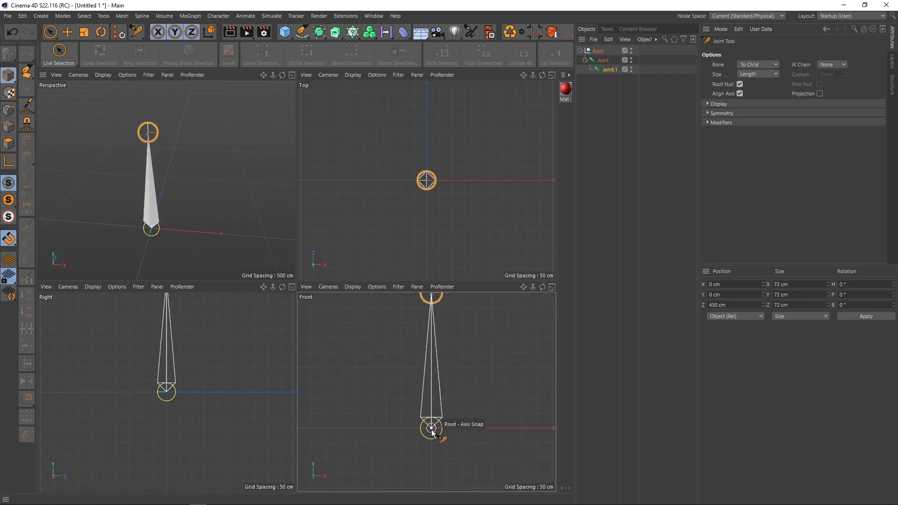
left_click(421, 435)
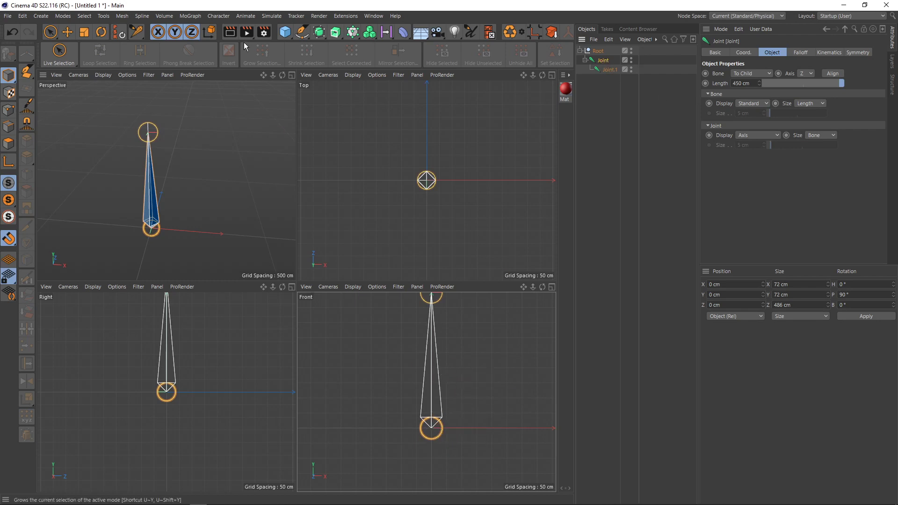
left_click(286, 37)
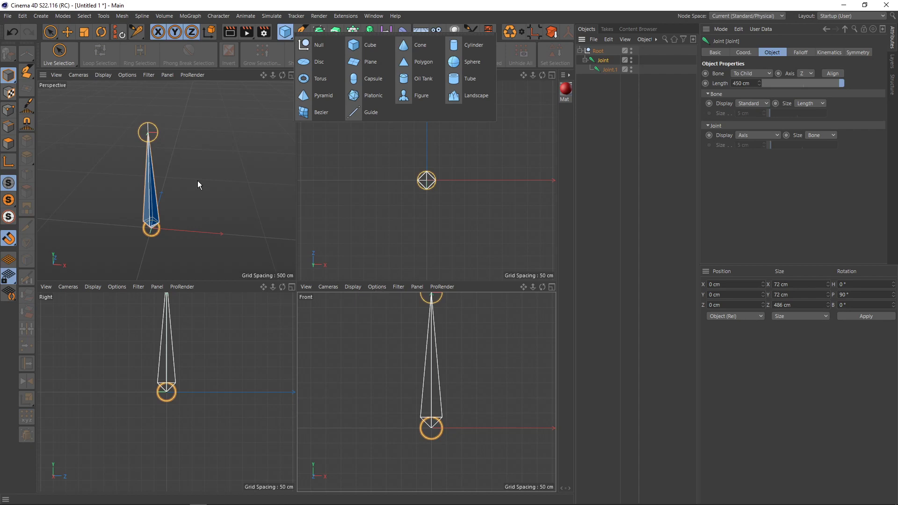
left_click(598, 50)
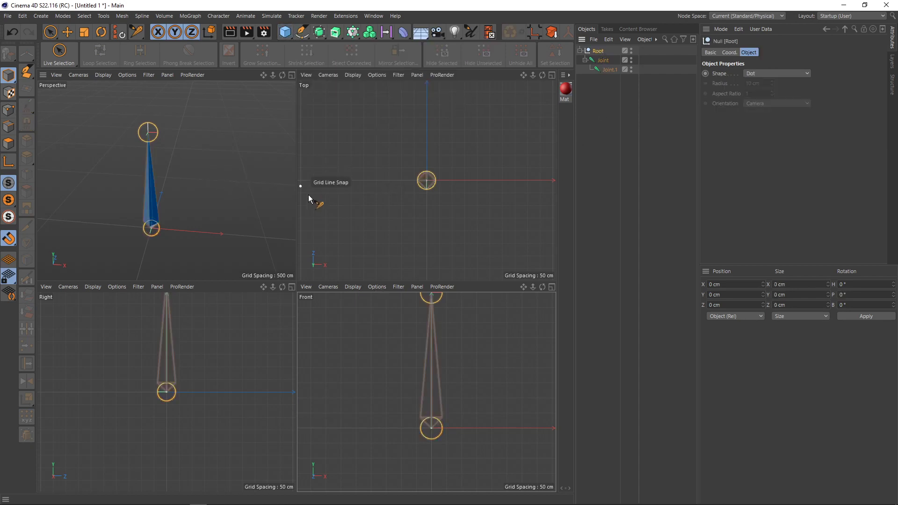
Move Root up its Y axis to about 337 cm, lifting the joint chain
key("e")
scroll(376, 301, "down", 2)
scroll(412, 351, "down", 1)
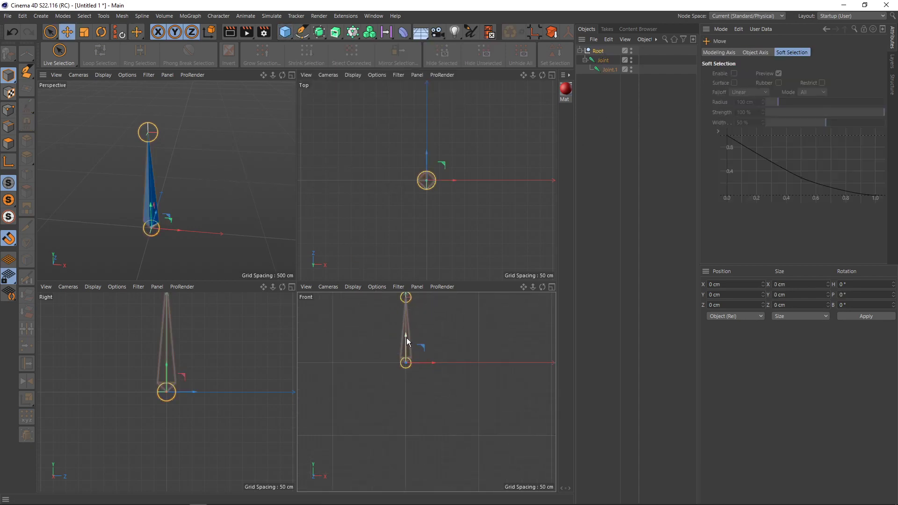
left_click_drag(406, 338, 406, 307)
middle_click_drag(406, 306, 401, 366, "alt")
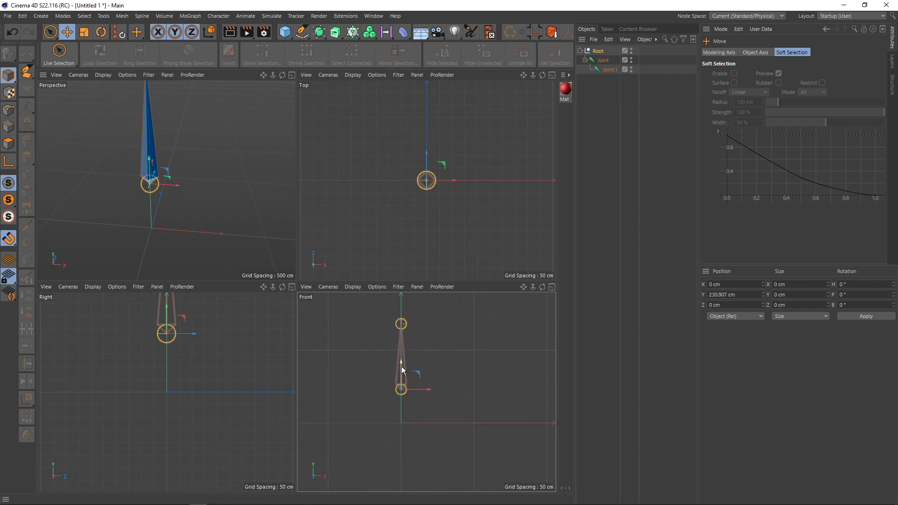
left_click_drag(401, 366, 402, 352)
middle_click_drag(402, 352, 407, 369, "alt")
scroll(418, 378, "up", 1)
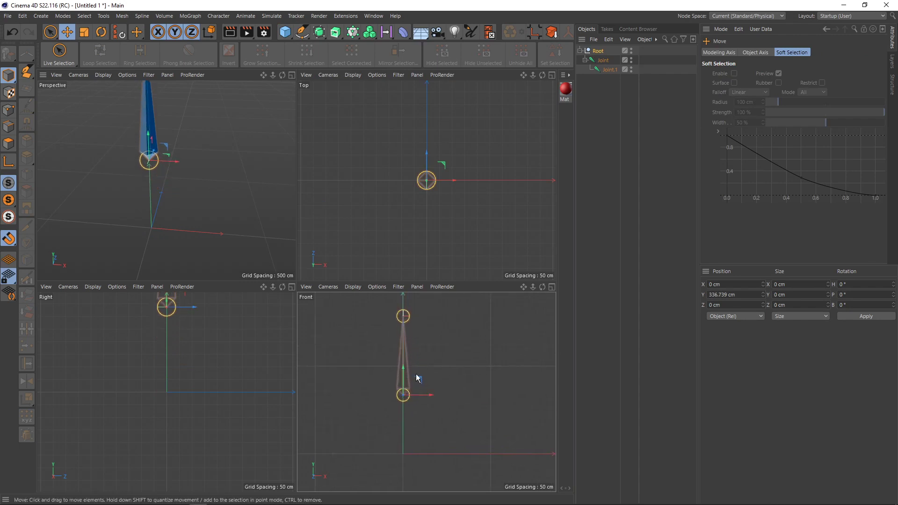
Select Joint and maximize the Front view
left_click(604, 61)
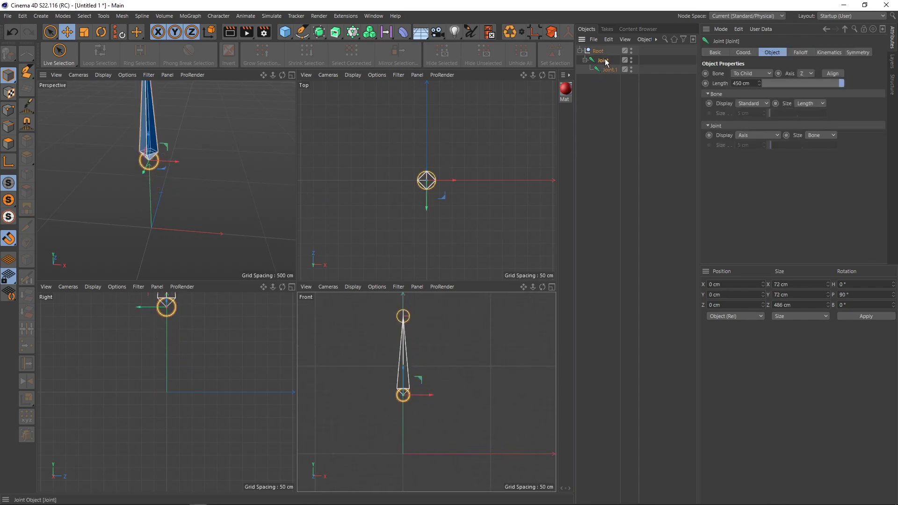
scroll(405, 392, "up", 3)
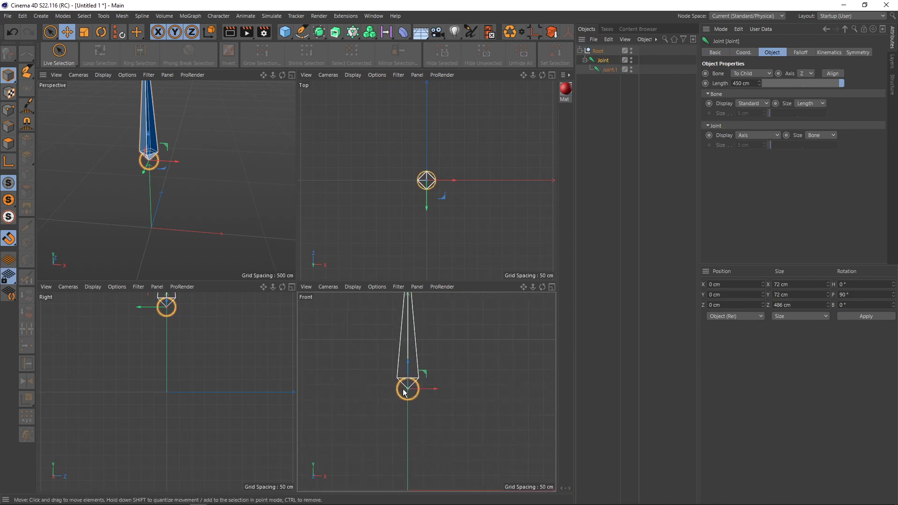
middle_click(405, 393)
scroll(369, 403, "down", 2)
scroll(319, 369, "down", 2)
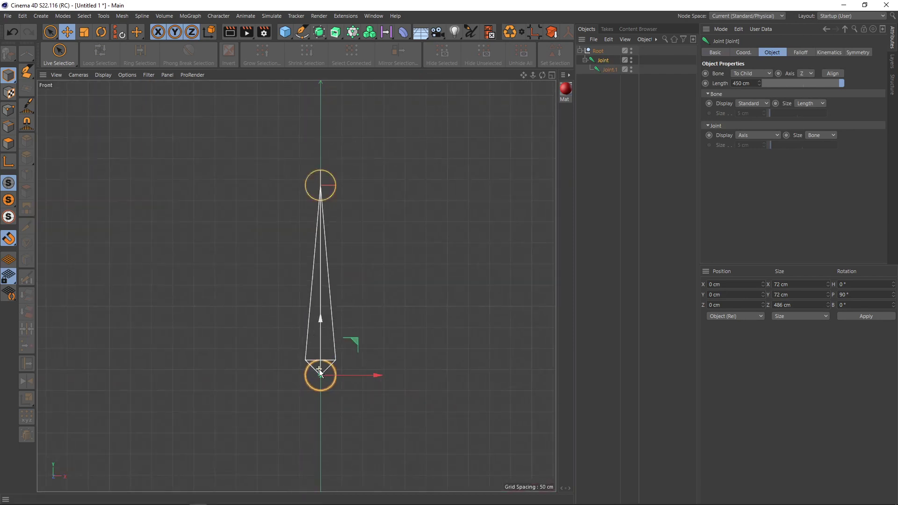
scroll(319, 369, "down", 2)
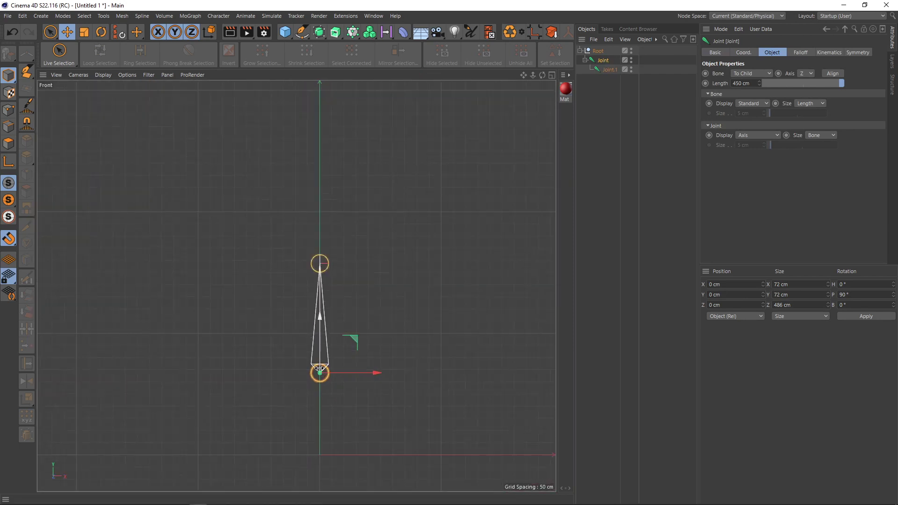
Add a Null under Joint at 0 cm, undo a trial X move, and return to four views
left_click(286, 33)
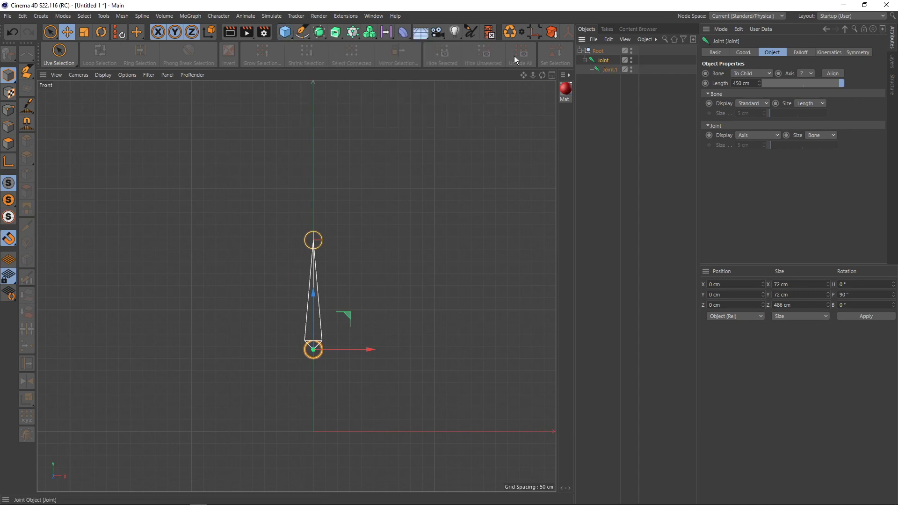
left_click(287, 35)
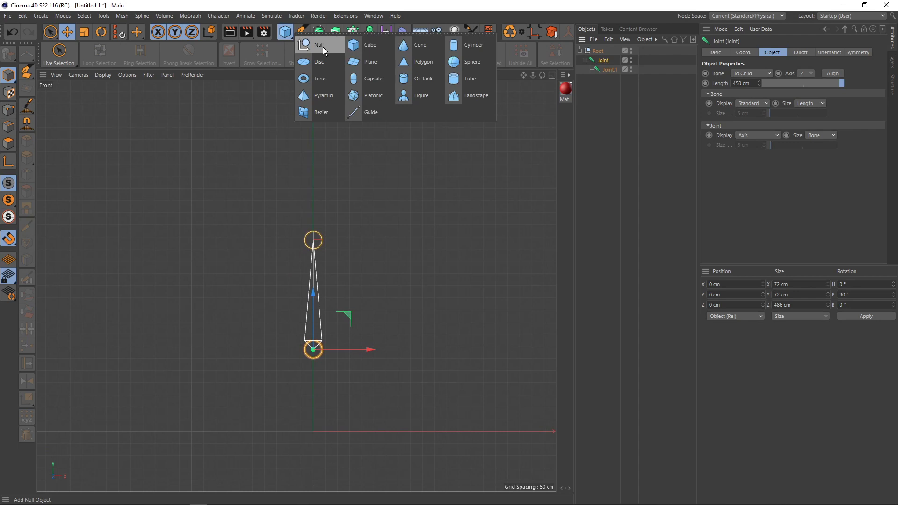
left_click(320, 50)
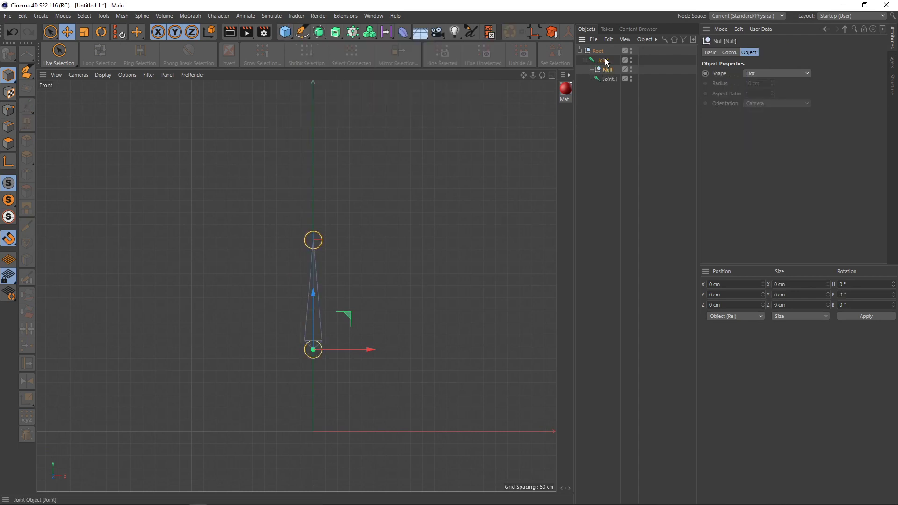
scroll(323, 369, "up", 2)
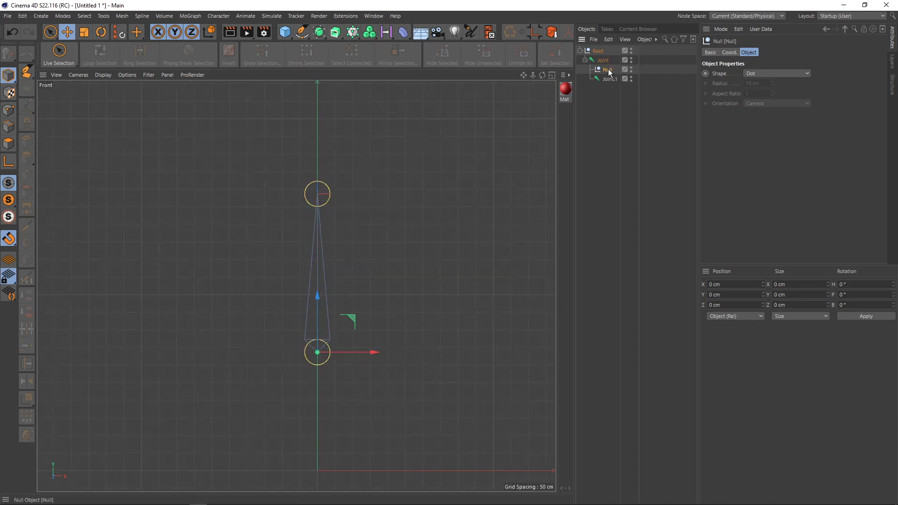
left_click_drag(370, 351, 405, 355)
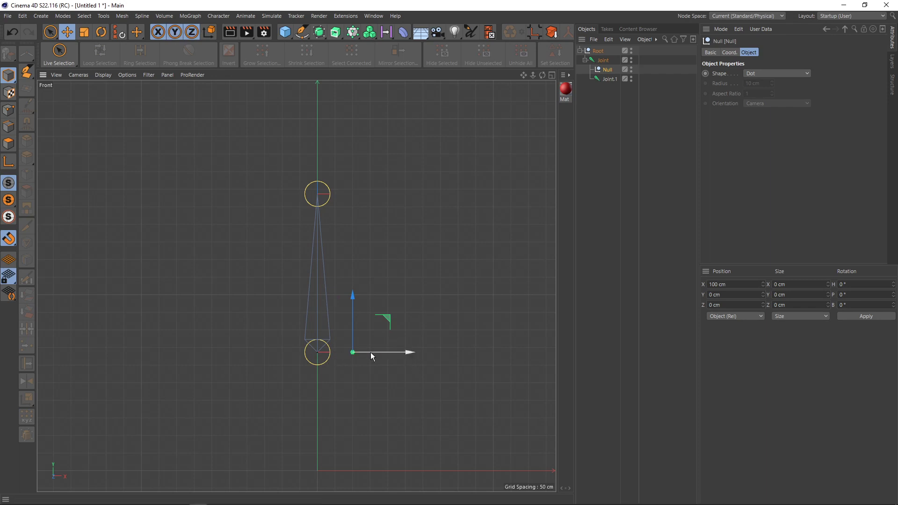
key("ctrl+z")
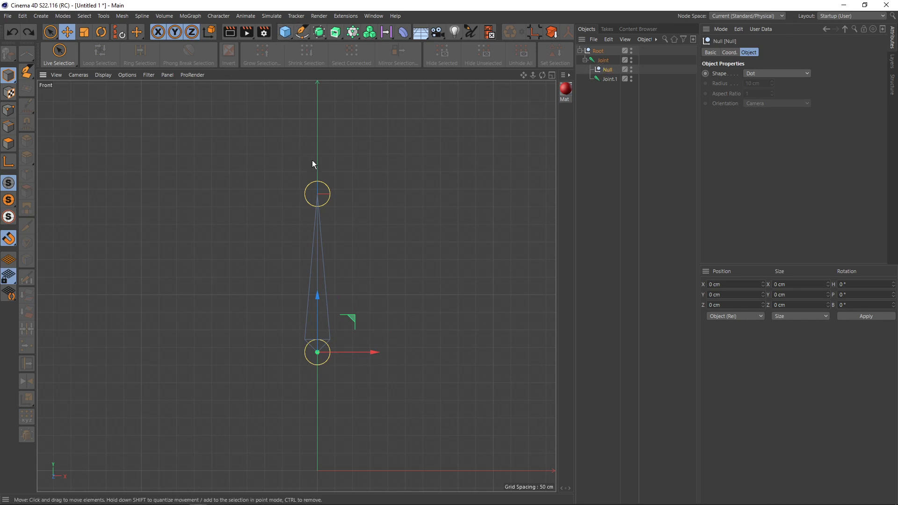
middle_click(430, 246)
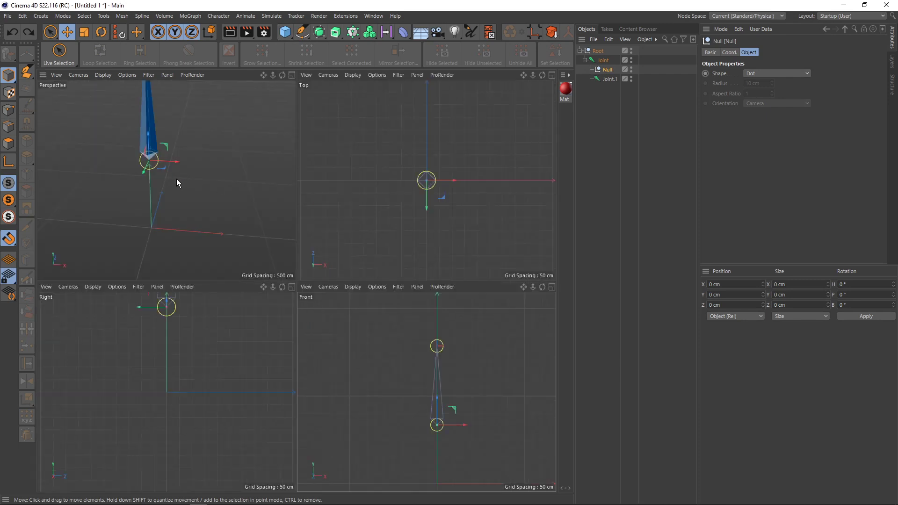
Set the Null's display shape to Circle, trying radii of 50 and 100 cm
key("ctrl+shift+z")
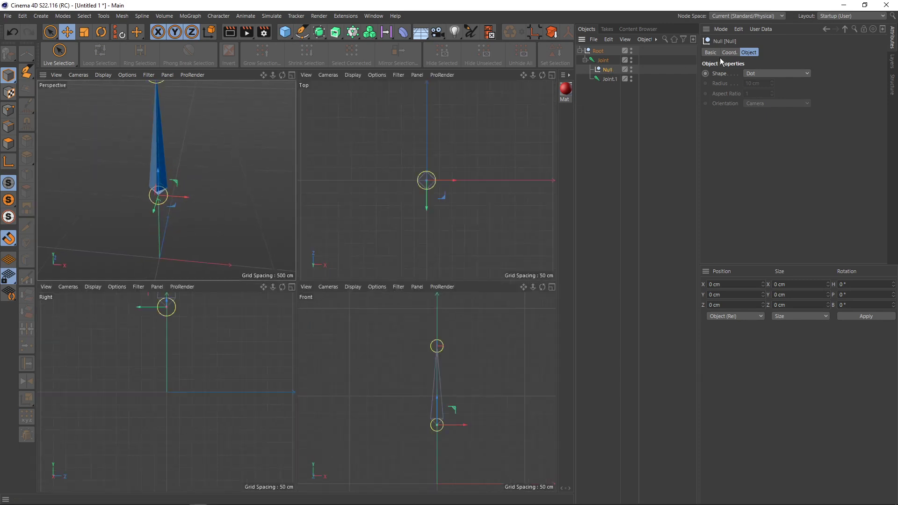
left_click(754, 74)
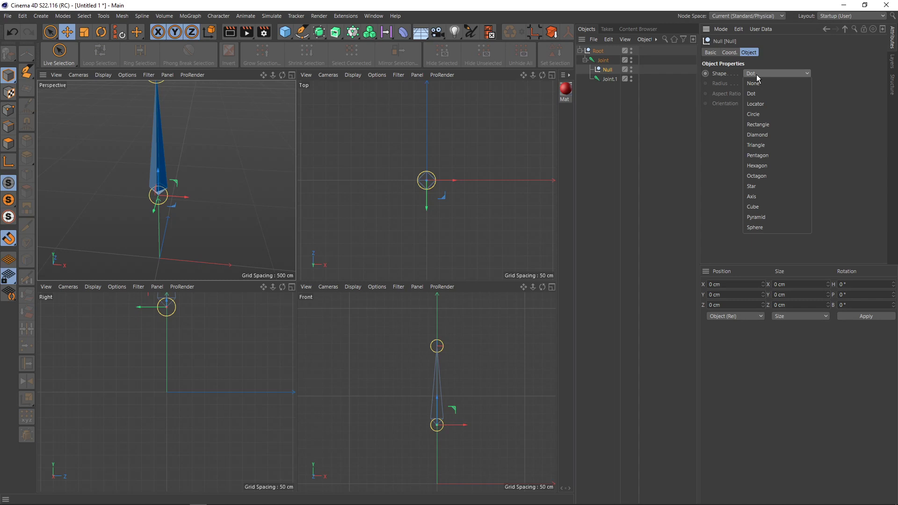
left_click(758, 116)
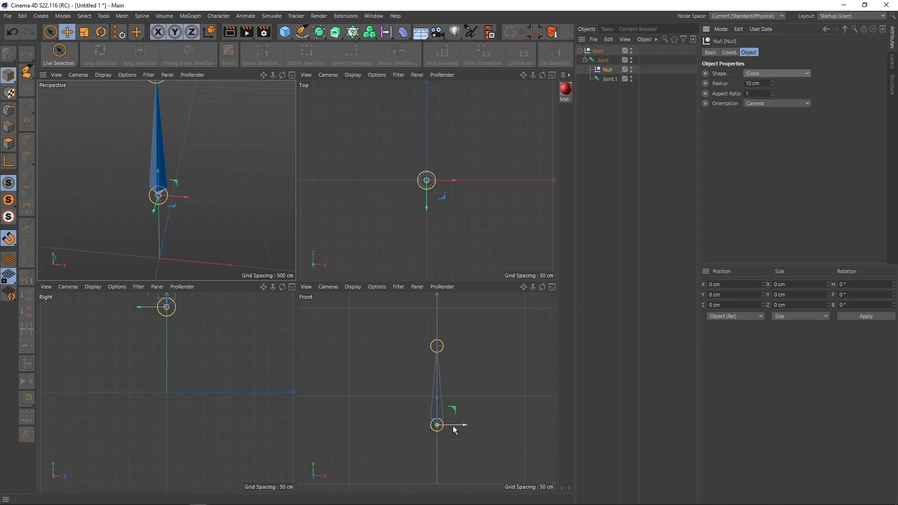
scroll(168, 208, "up", 5)
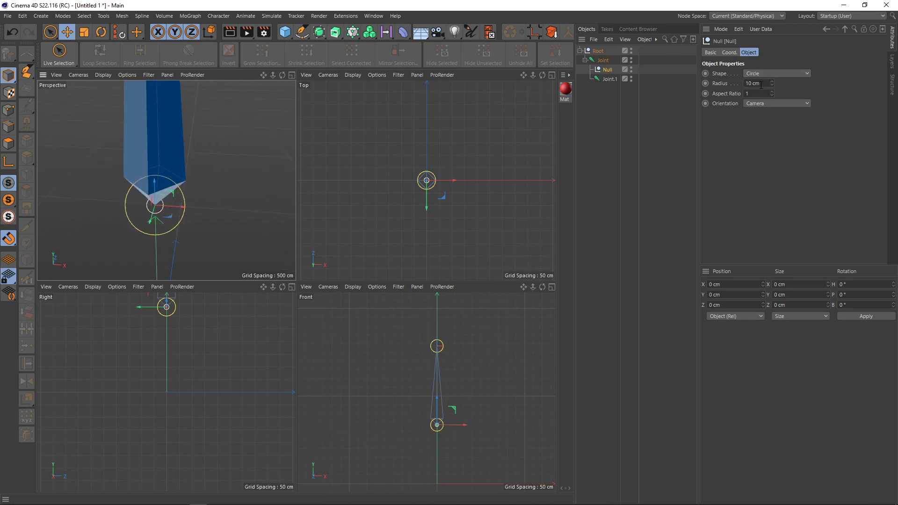
left_click_drag(760, 83, 728, 84)
type("50")
key("Return")
scroll(290, 162, "down", 3)
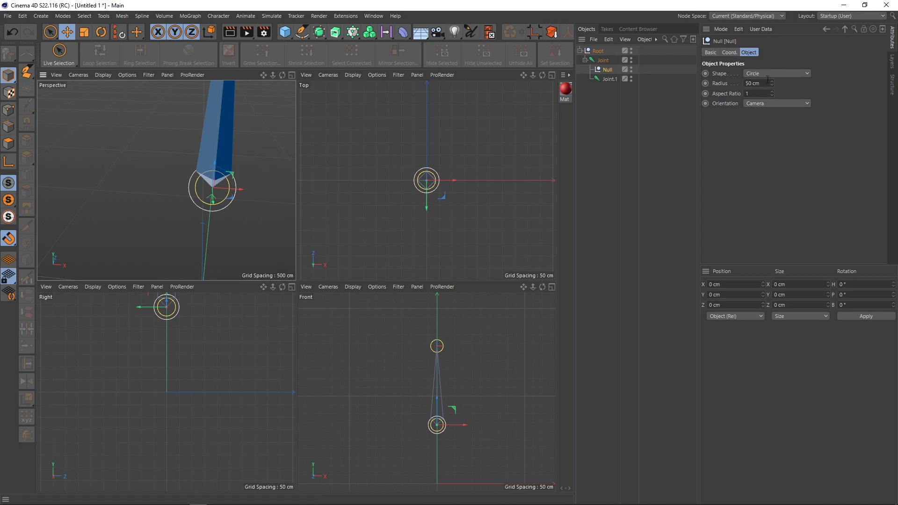
left_click_drag(764, 83, 710, 85)
type("100")
key("Return")
Orient the circle along Z and set its radius to 200 cm around the joint base
mouse_move(233, 196)
left_mouse_down("alt")
mouse_move(217, 166)
mouse_move(259, 162)
mouse_move(176, 160)
left_mouse_up("alt")
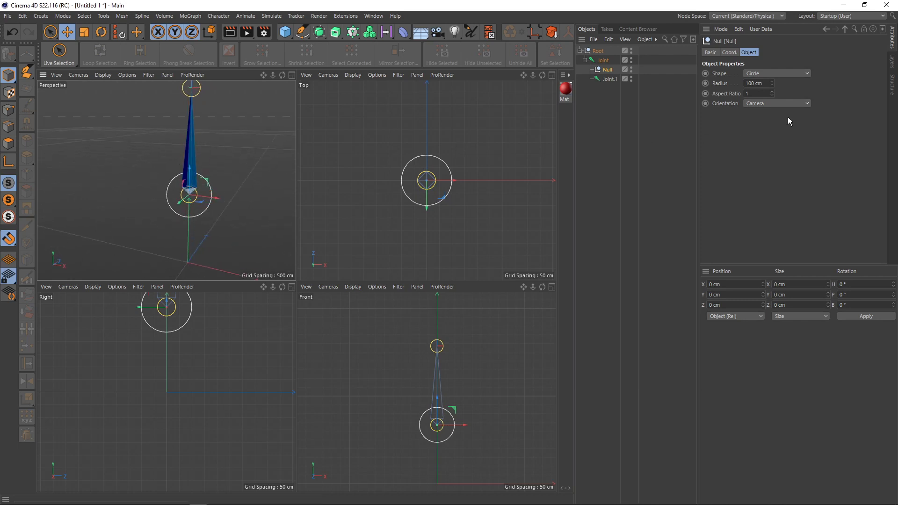
left_click(761, 103)
left_click(760, 145)
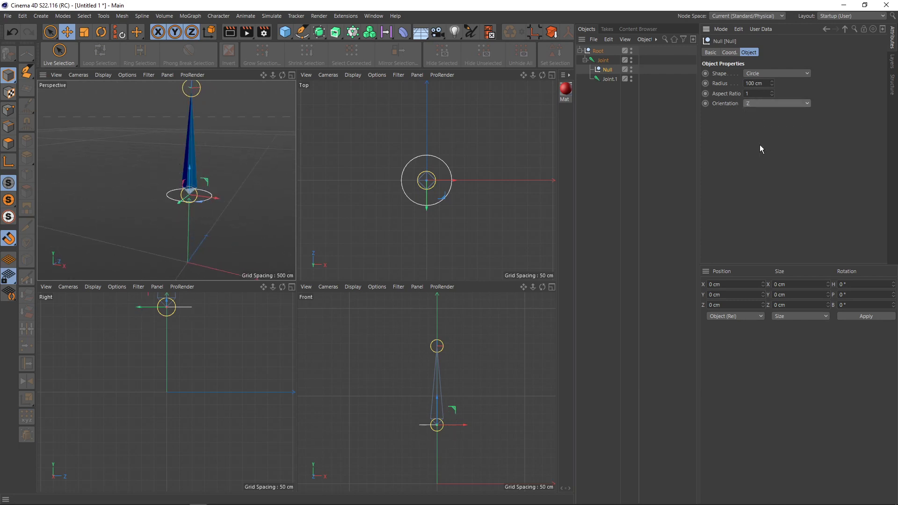
mouse_move(235, 228)
left_mouse_down("alt")
mouse_move(268, 227)
mouse_move(217, 209)
mouse_move(205, 226)
left_mouse_up("alt")
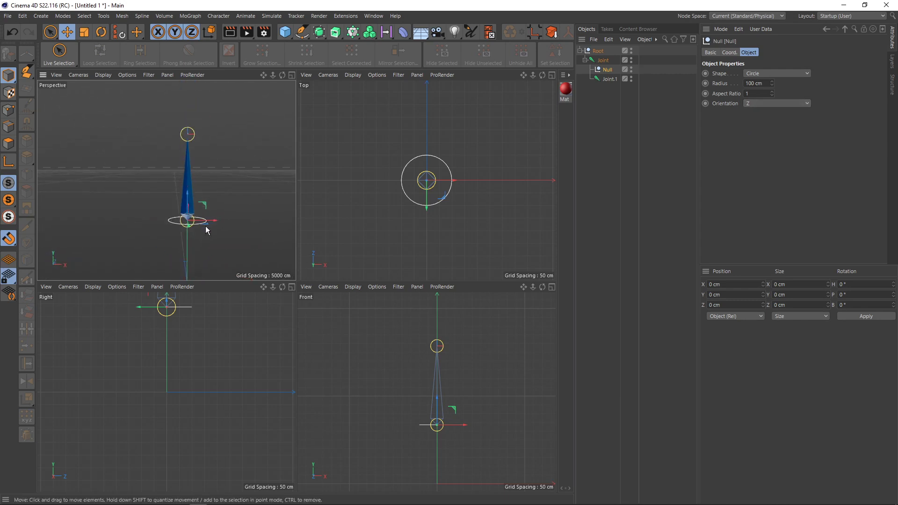
left_click(753, 83)
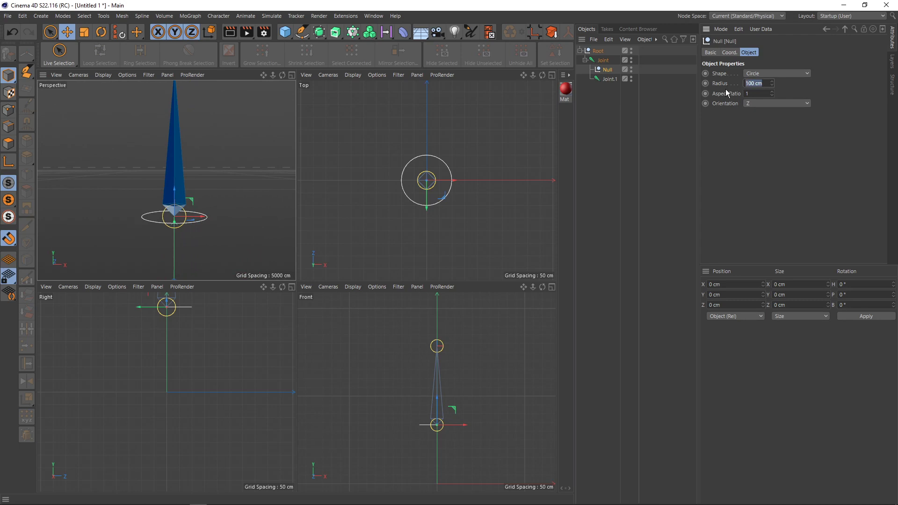
type("200")
key("Return")
mouse_move(168, 206)
left_mouse_down("alt")
mouse_move(144, 202)
mouse_move(142, 231)
left_mouse_up("alt")
middle_click_drag(140, 230, 186, 214, "alt")
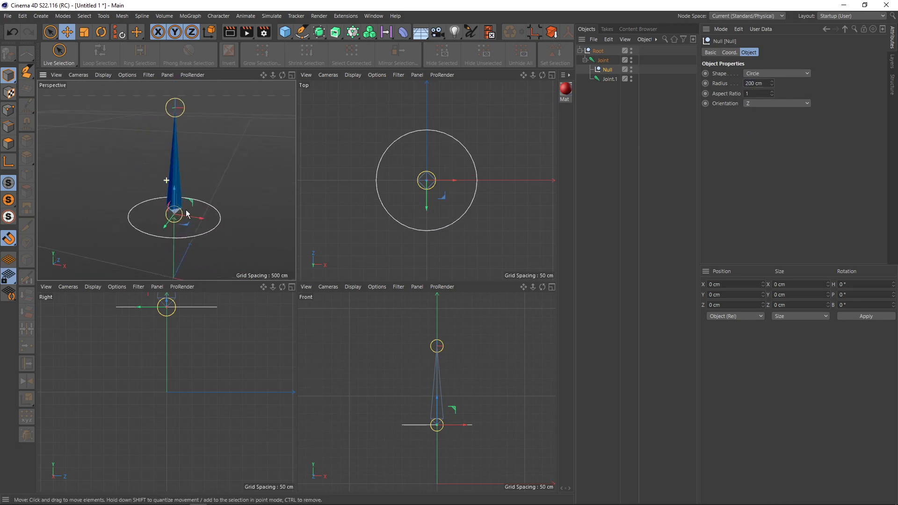
left_click_drag(213, 197, 201, 192, "alt")
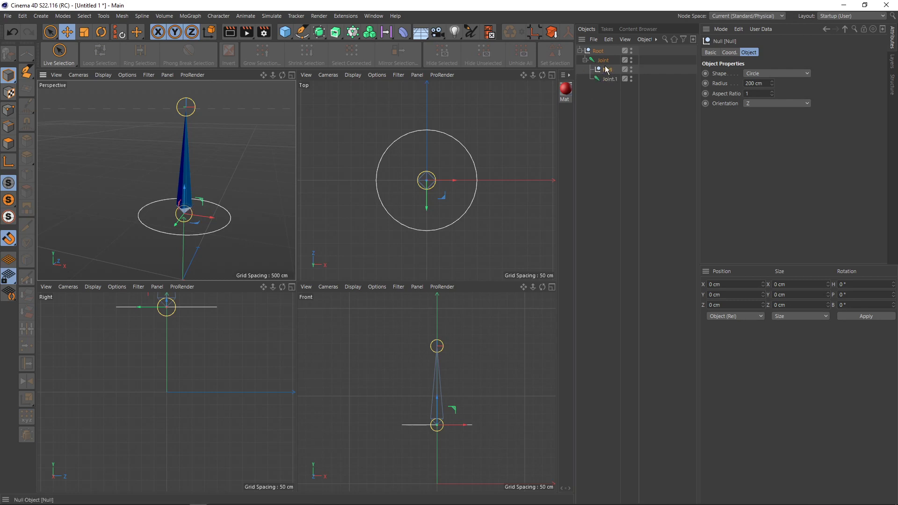
Move the circle Null to the top level, rename it 'control', then select Joint
mouse_move(598, 73)
left_mouse_down()
mouse_move(598, 43)
mouse_move(599, 89)
left_mouse_up()
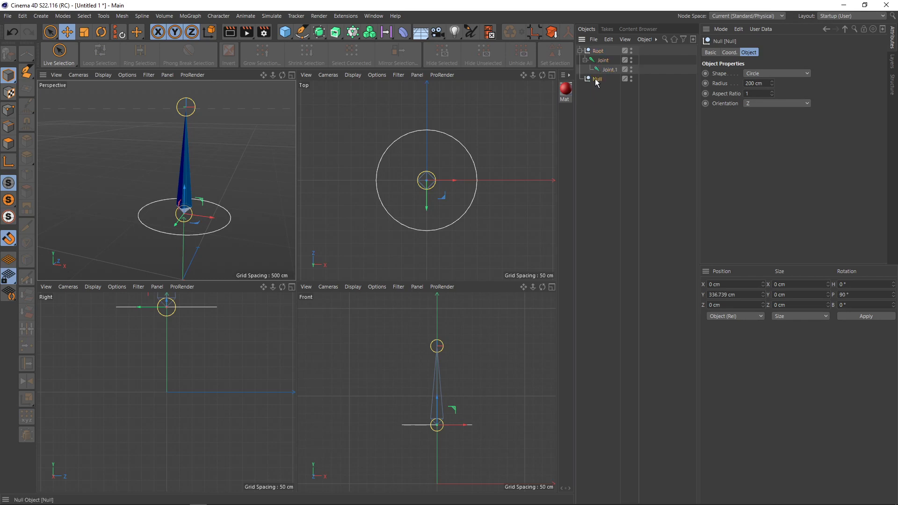
double_click(597, 79)
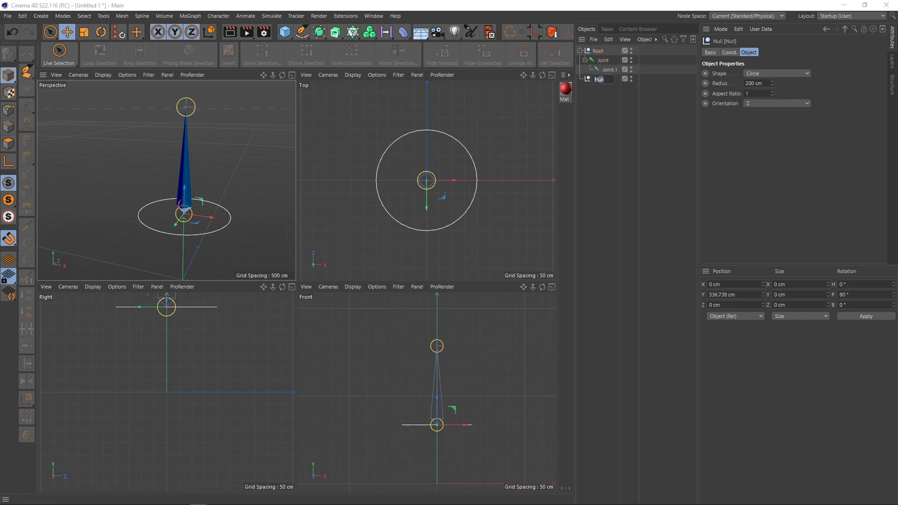
type("control")
key("Return")
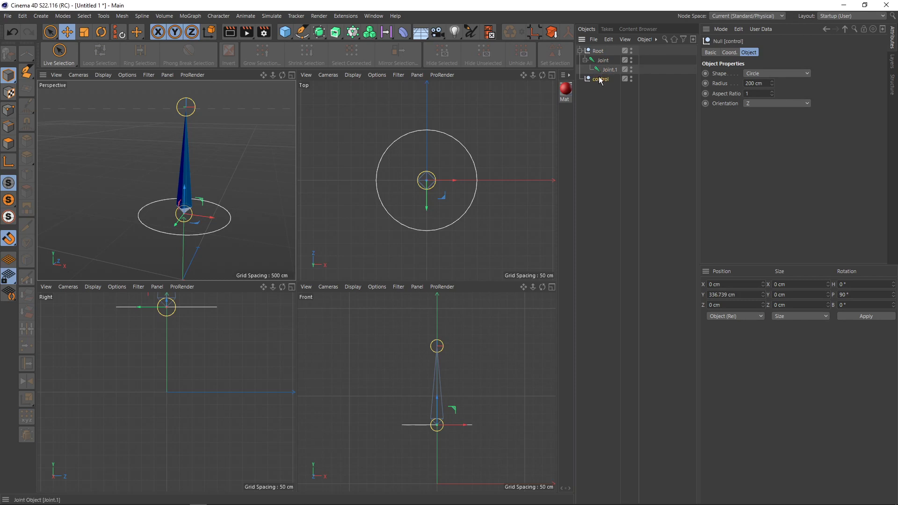
left_click(599, 80, "ctrl")
left_click(604, 61)
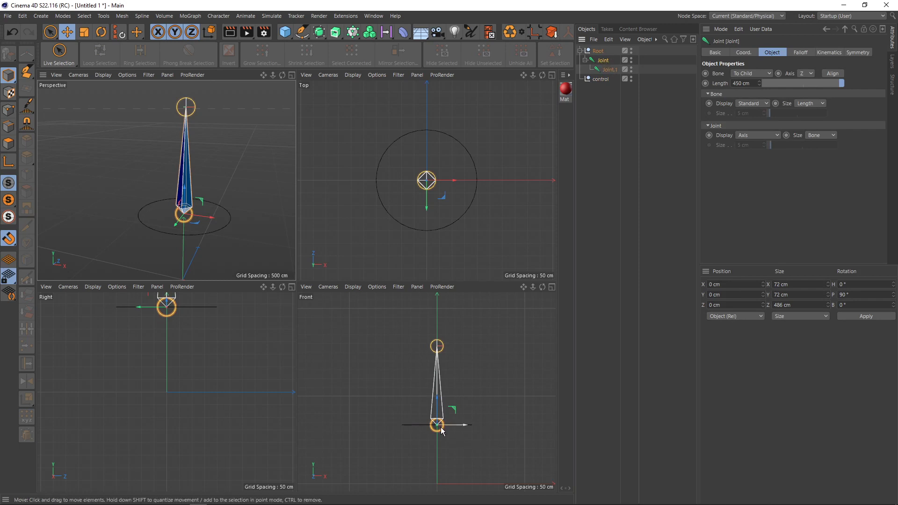
Pan the Front view around the lower joint, then maximize the Perspective view
scroll(441, 429, "up", 3)
middle_click_drag(438, 400, 406, 429, "alt")
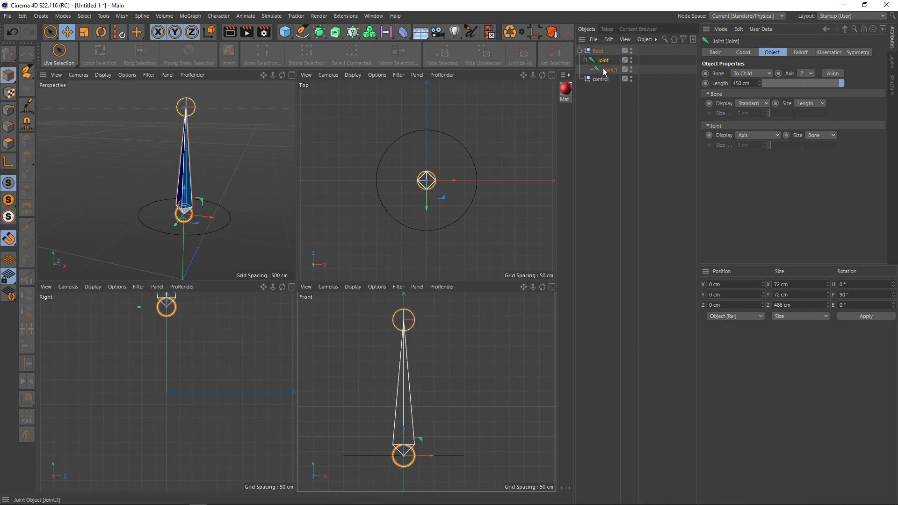
middle_click(274, 156)
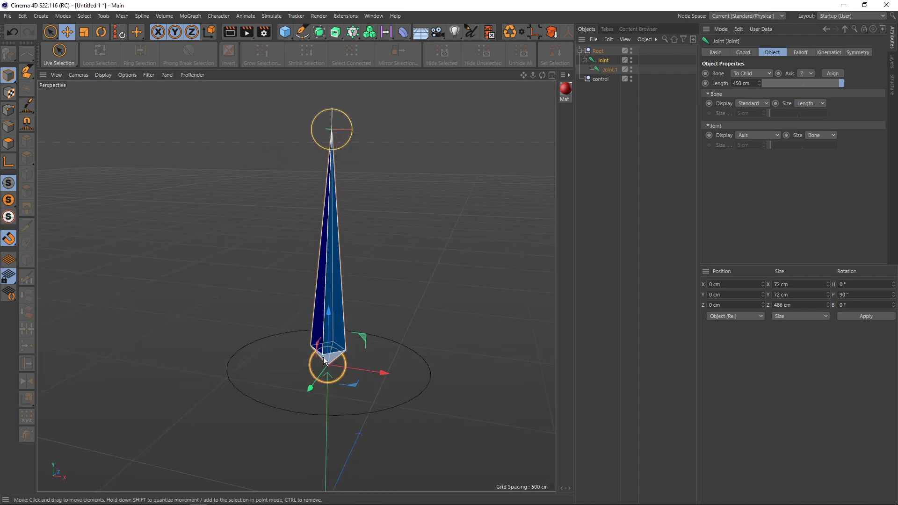
Add a Constraint rigging tag to Joint, enable PSR, and collapse Offset and Constrain
right_click(603, 61)
mouse_move(630, 168)
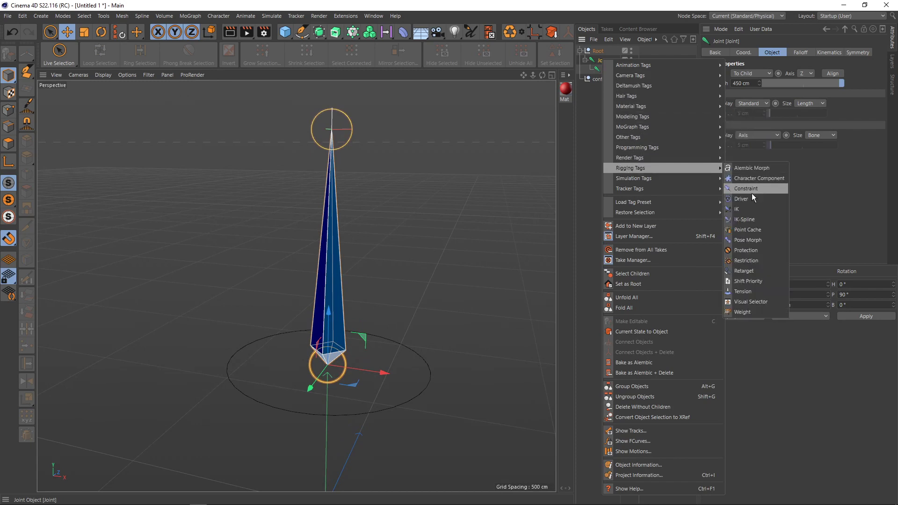
left_click(749, 191)
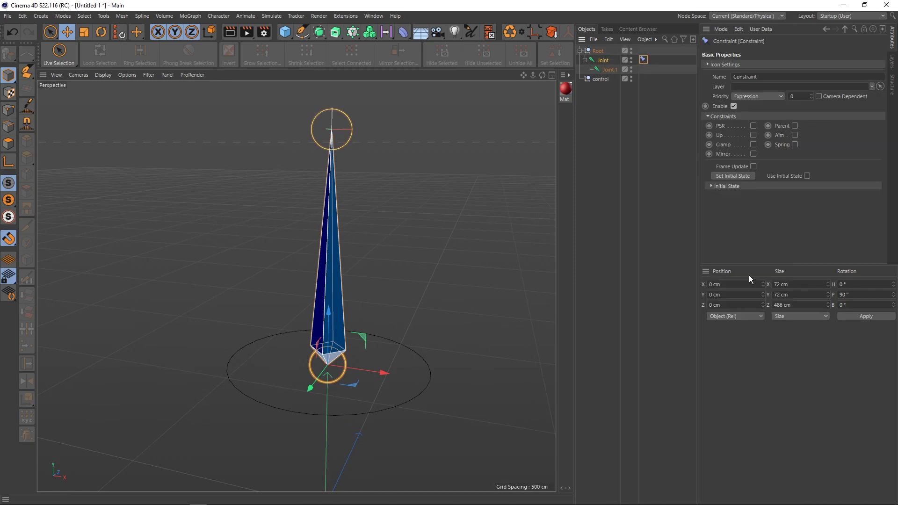
left_click(754, 126)
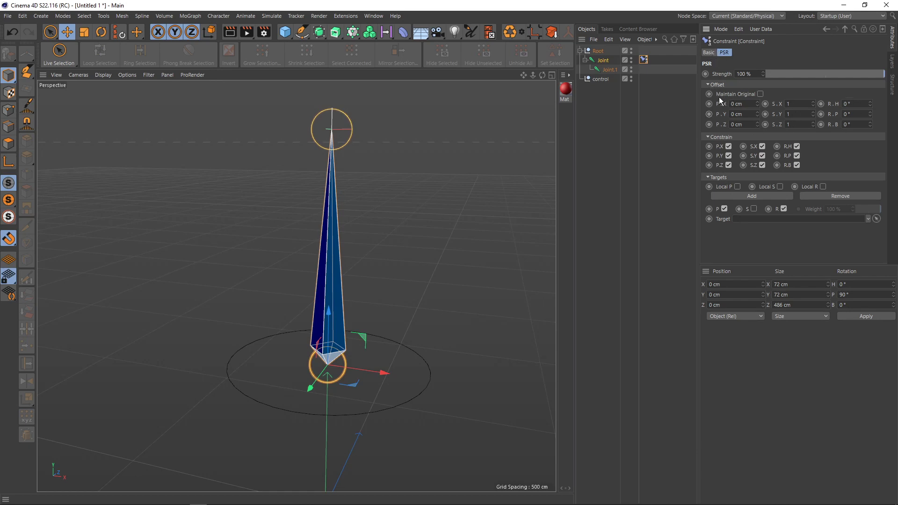
left_click(709, 86)
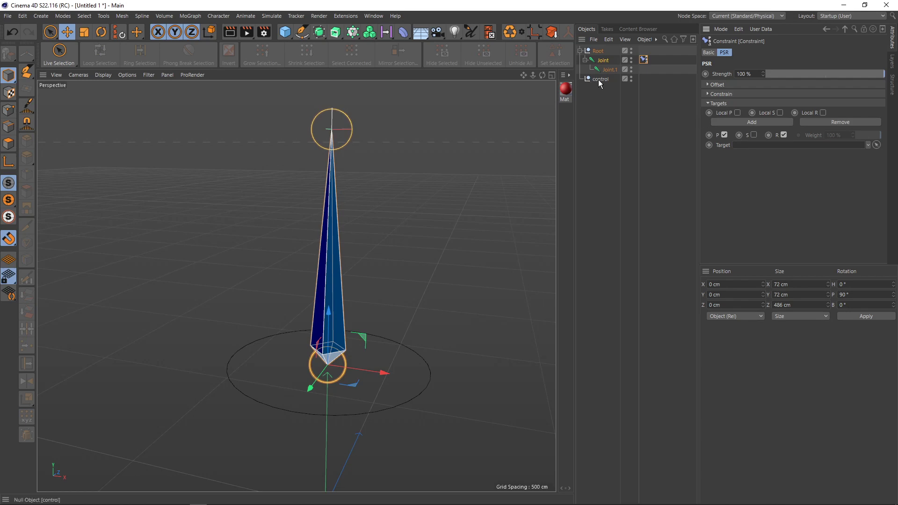
Drag 'control' into the PSR Target field, then select the control null
left_click_drag(599, 79, 742, 147)
left_click(869, 144)
left_click(600, 79)
scroll(336, 364, "up", 2)
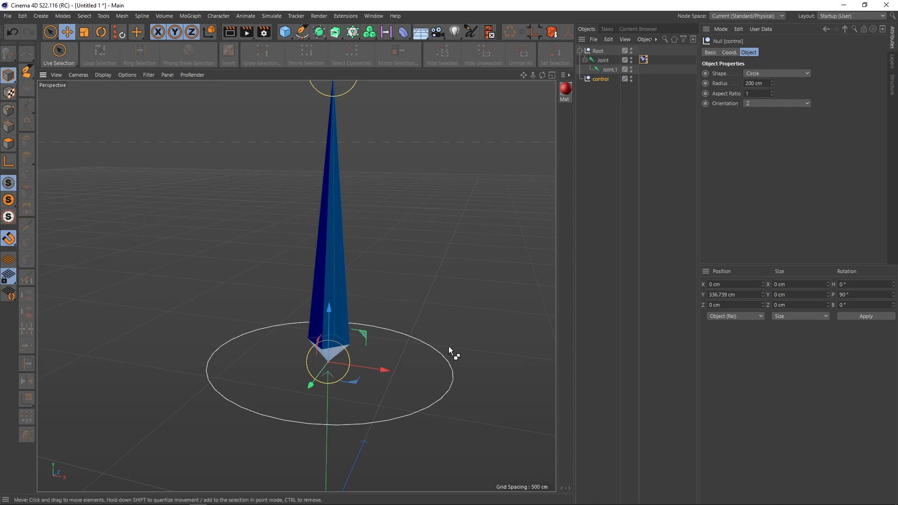
Lower the control circle to 148.38 cm, then try and undo PSR with control as target
key("ctrl+z")
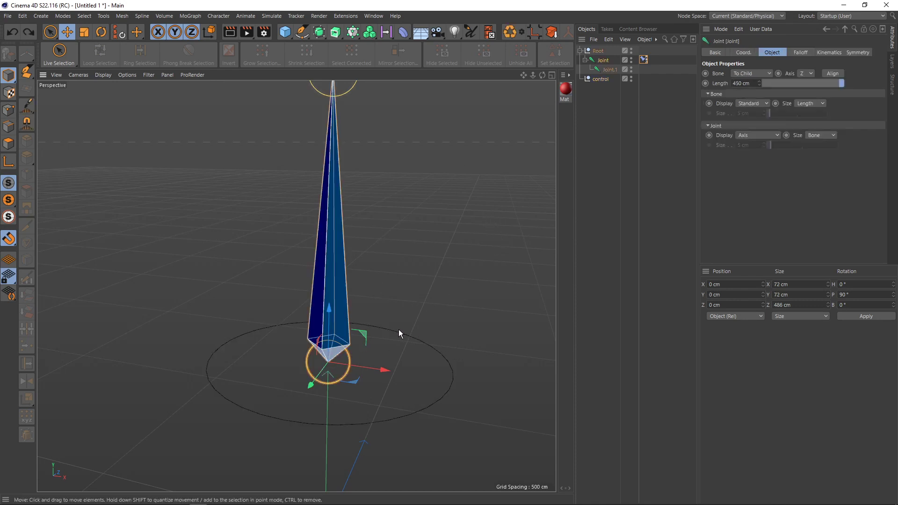
left_click(644, 59)
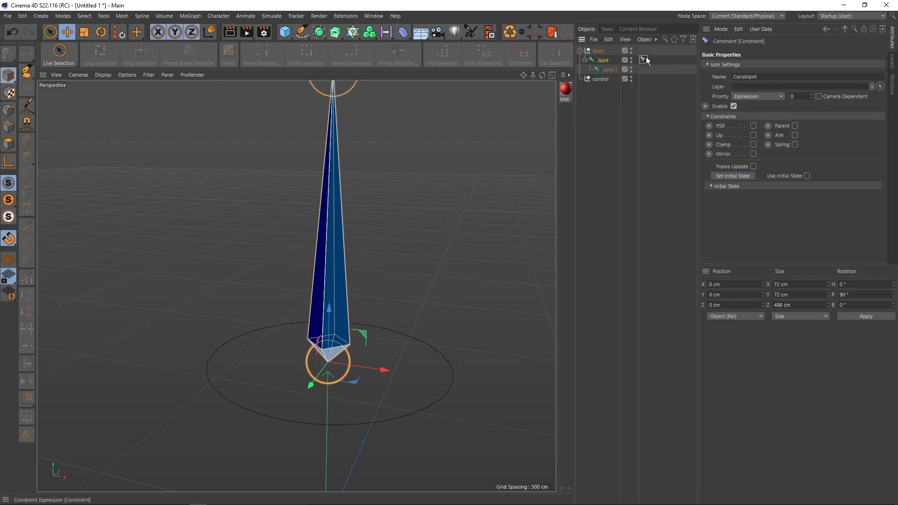
left_click(599, 79)
left_click_drag(333, 303, 344, 369)
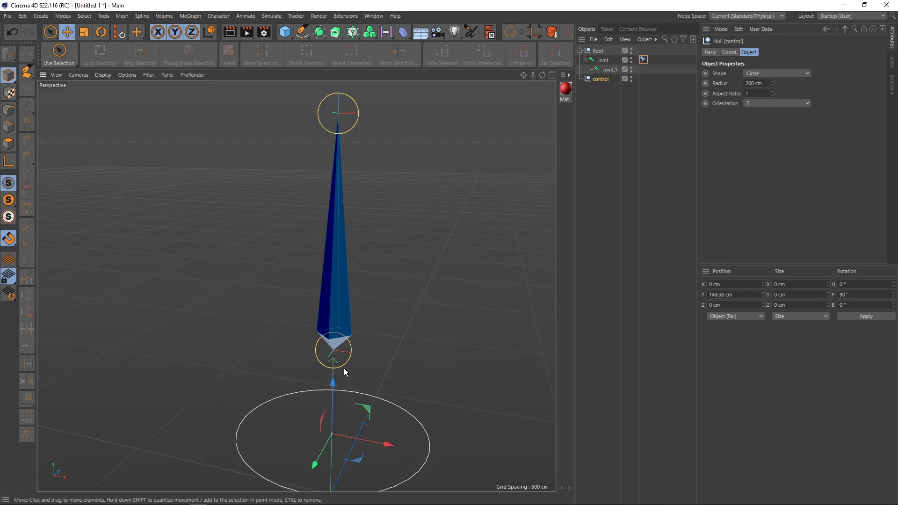
left_click(643, 59)
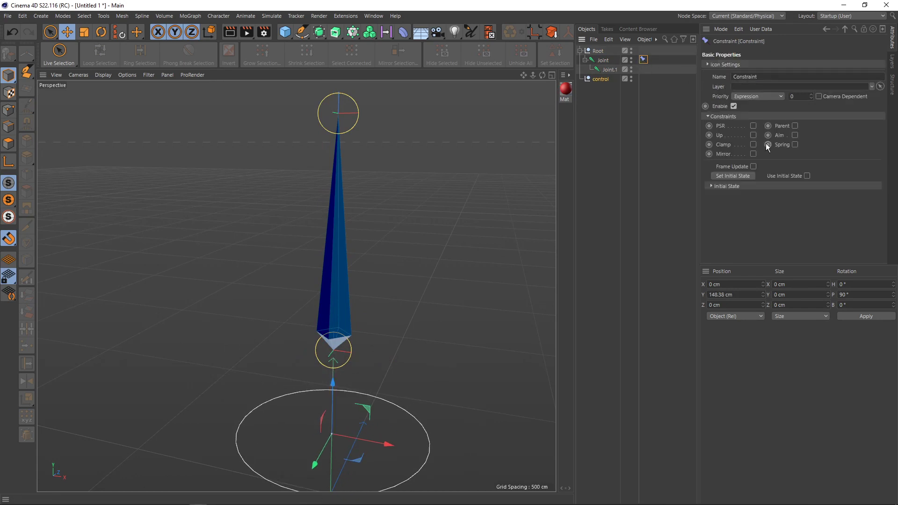
left_click(753, 125)
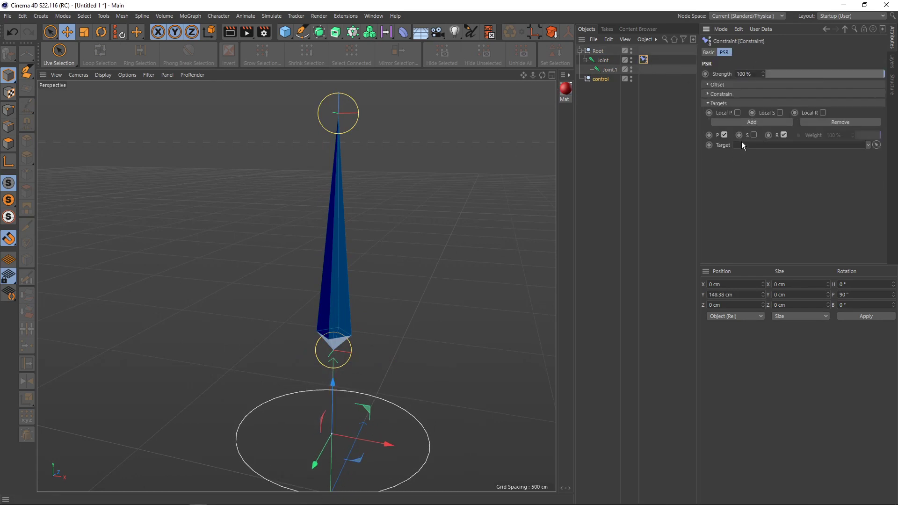
left_click_drag(598, 79, 744, 148)
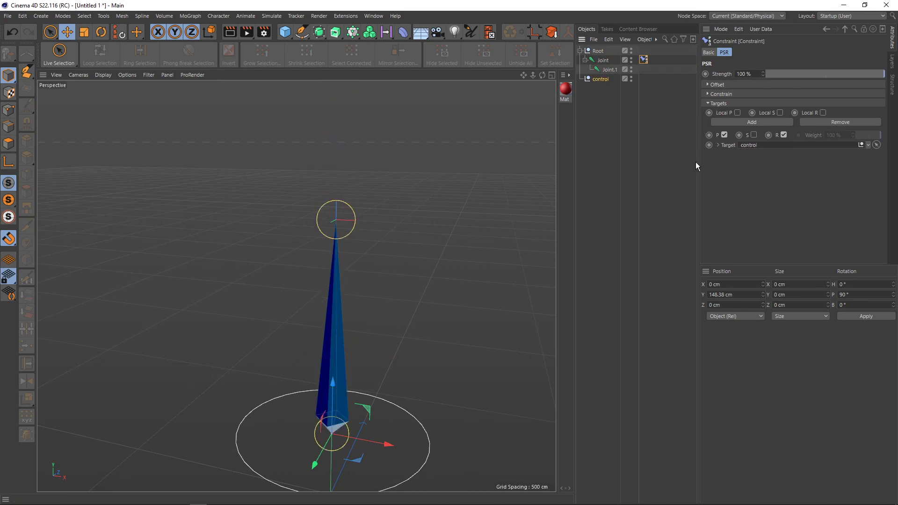
key("ctrl+z")
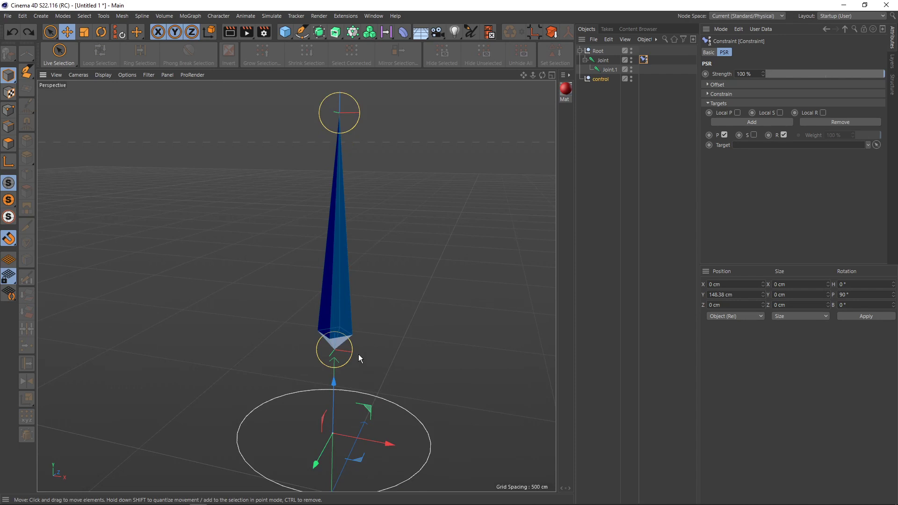
key("ctrl+z")
key("ctrl+z")
key("ctrl+z")
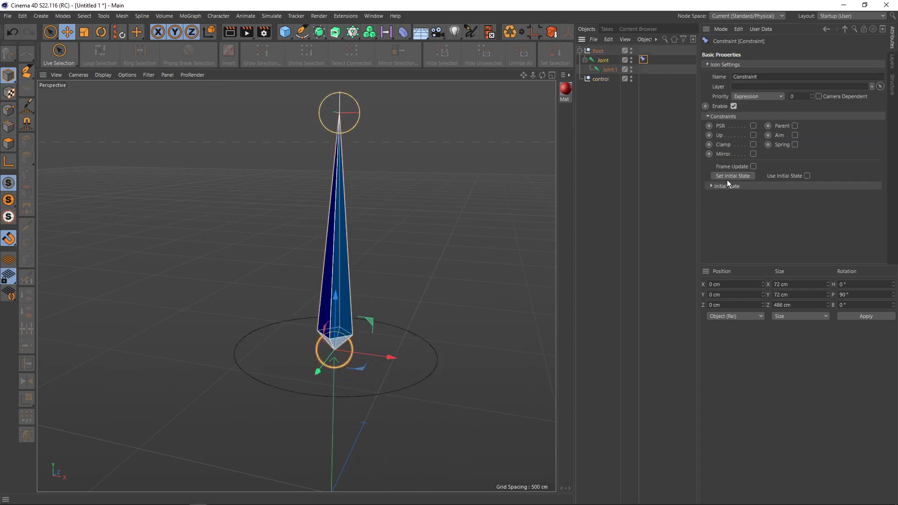
Re-enable PSR targeting control, test-move and rotate control, and review the tag's Basic settings
left_click_drag(305, 347, 308, 361)
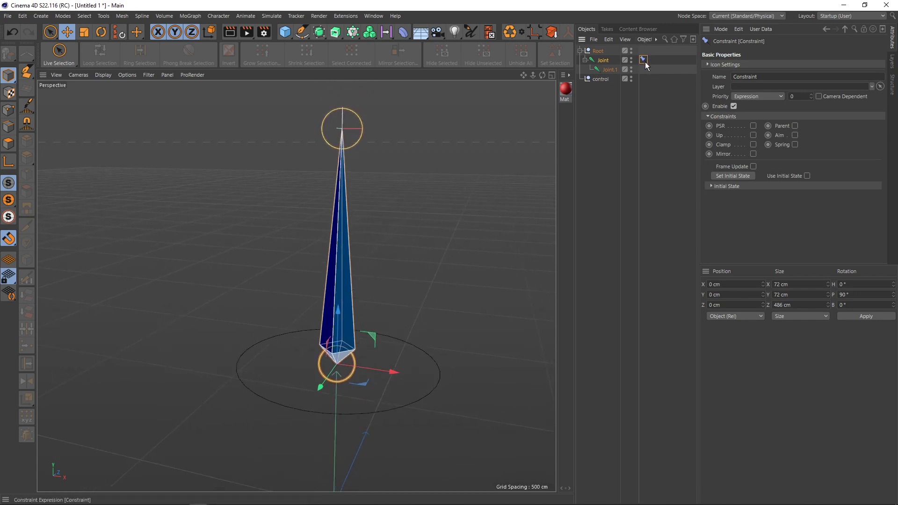
left_click(752, 126)
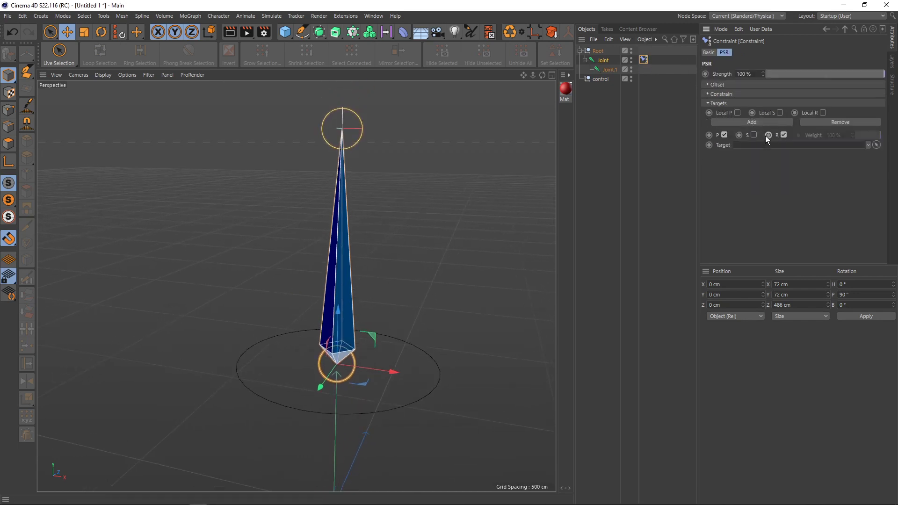
left_click_drag(599, 77, 748, 146)
left_click(600, 79)
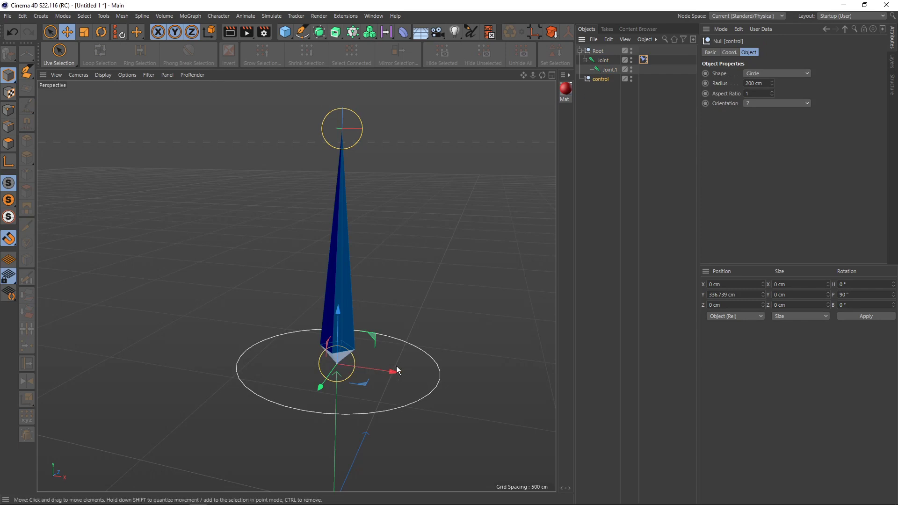
mouse_move(391, 359)
left_mouse_down()
mouse_move(410, 358)
mouse_move(351, 357)
mouse_move(330, 346)
mouse_move(451, 372)
mouse_move(347, 353)
mouse_move(398, 362)
left_mouse_up()
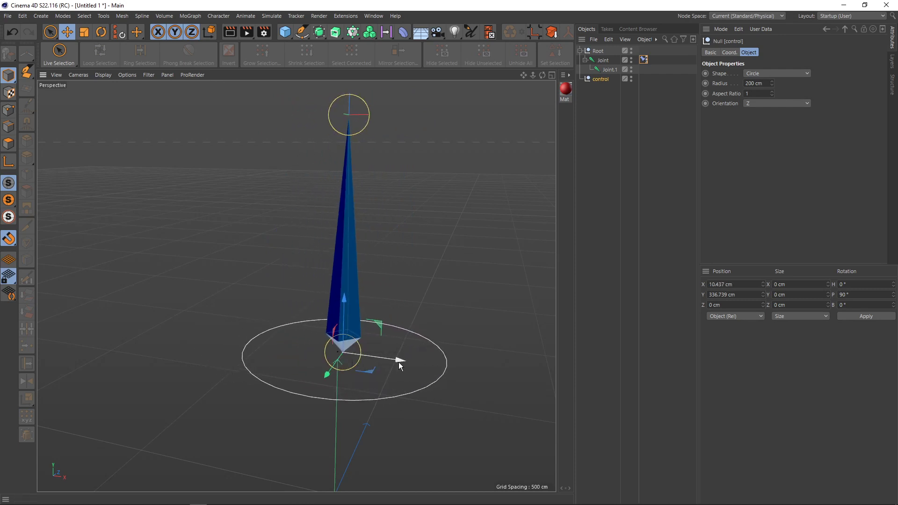
key("r")
mouse_move(364, 328)
left_mouse_down()
mouse_move(350, 324)
mouse_move(367, 335)
mouse_move(327, 352)
mouse_move(347, 330)
mouse_move(341, 321)
mouse_move(336, 331)
mouse_move(373, 331)
left_mouse_up()
key("ctrl+z")
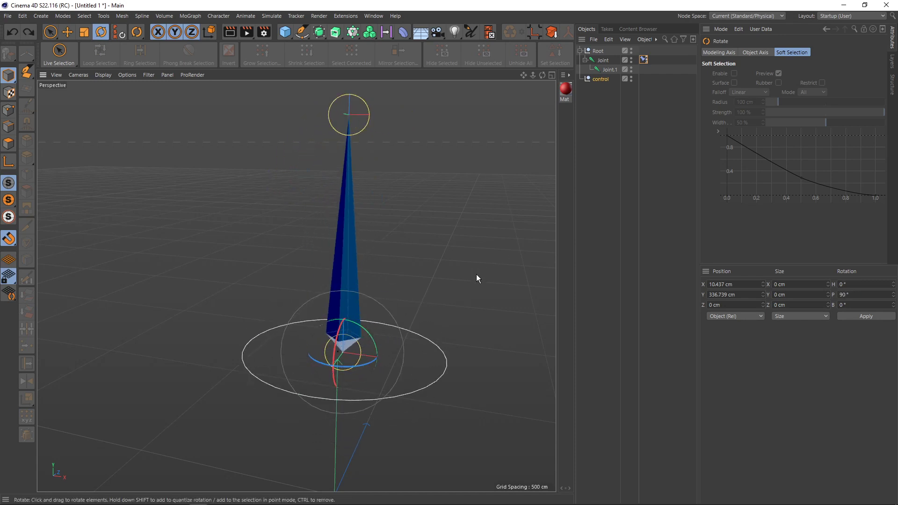
left_click(643, 60)
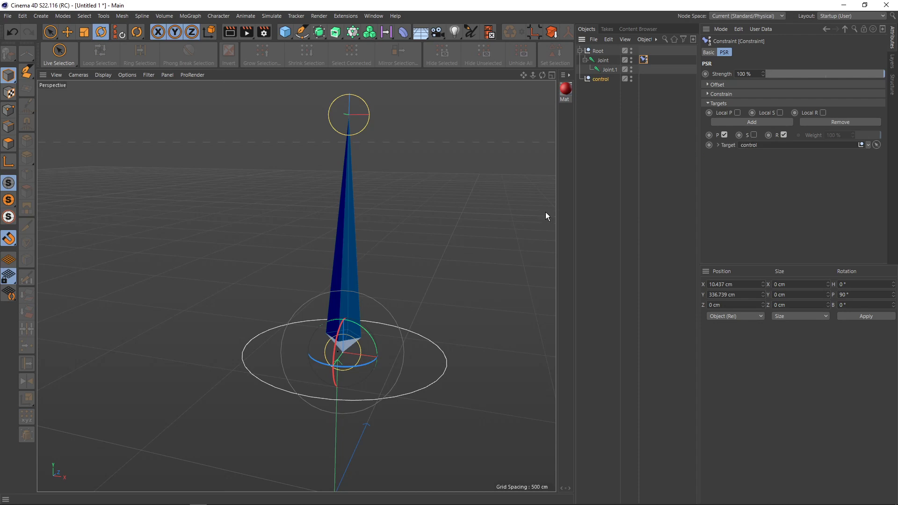
mouse_move(546, 212)
left_mouse_down("alt")
mouse_move(487, 254)
mouse_move(506, 259)
left_mouse_up("alt")
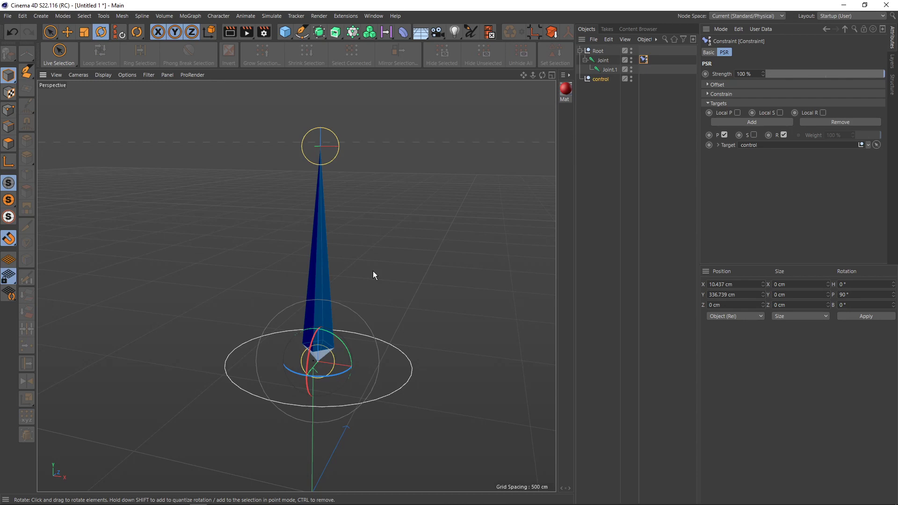
left_click(712, 54)
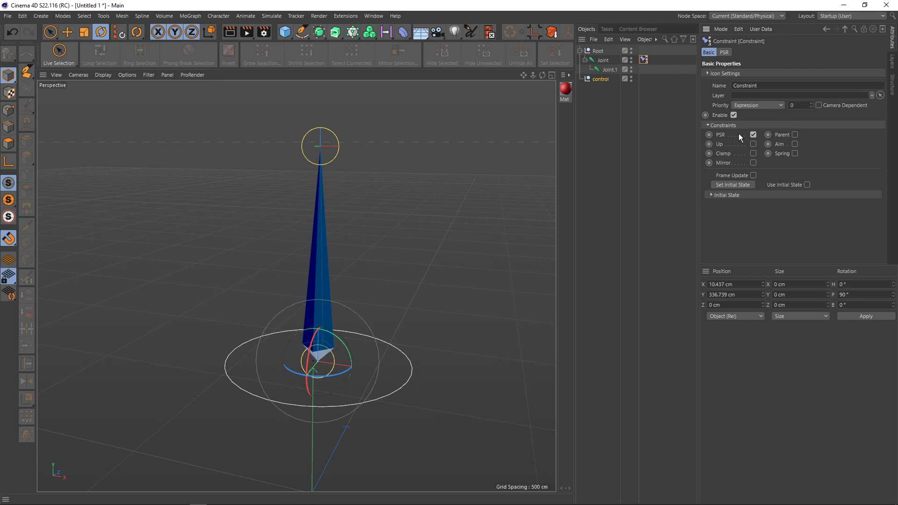
key("alt+Tab")
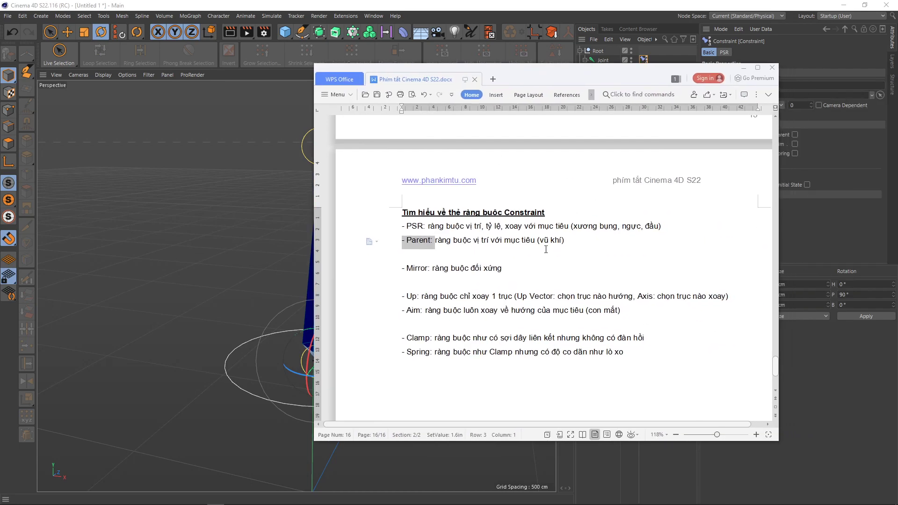
left_click_drag(439, 240, 401, 241)
mouse_move(433, 241)
left_mouse_down()
mouse_move(402, 241)
mouse_move(401, 226)
left_mouse_up()
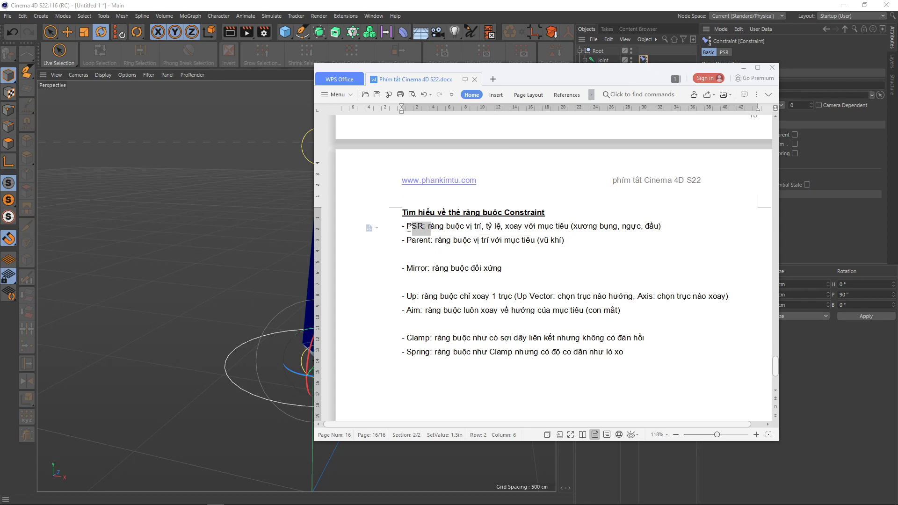
left_click_drag(452, 240, 407, 240)
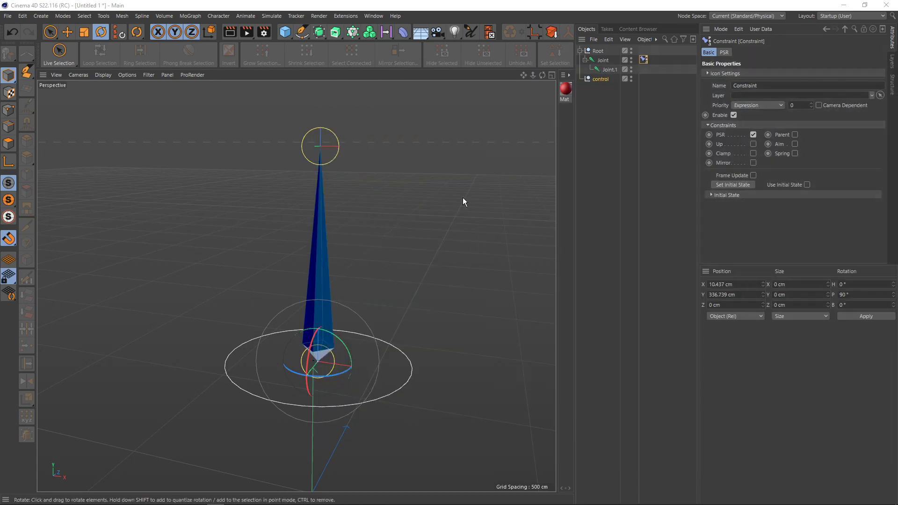
Rotate the circle control to test that the joints follow, then undo
mouse_move(401, 228)
left_mouse_down("alt")
mouse_move(397, 281)
mouse_move(341, 344)
left_mouse_up("alt")
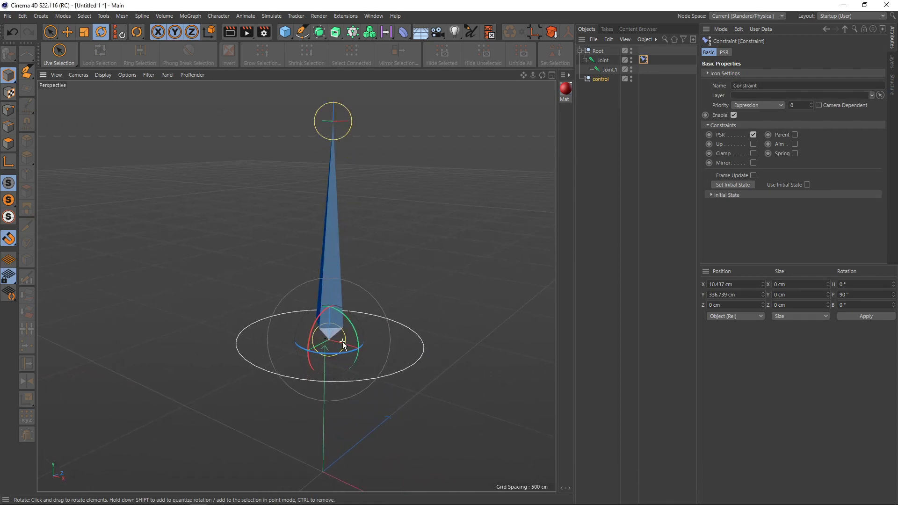
left_click(425, 347)
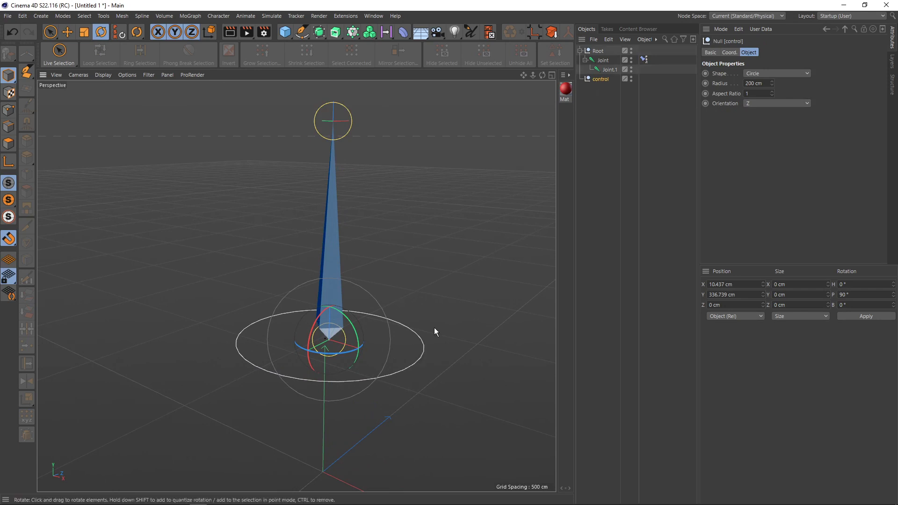
left_click_drag(351, 333, 338, 314)
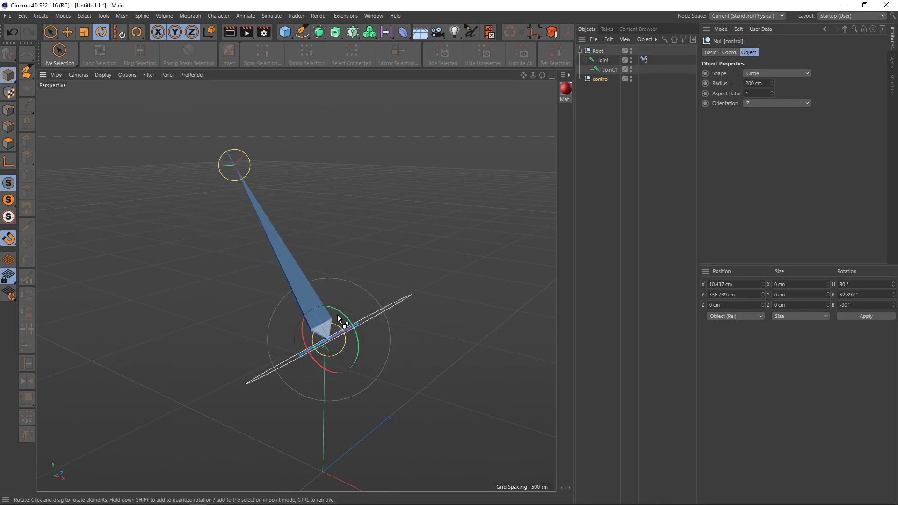
key("ctrl+z")
Rename the control null and the first joint both 'cổ tay'
double_click(602, 80)
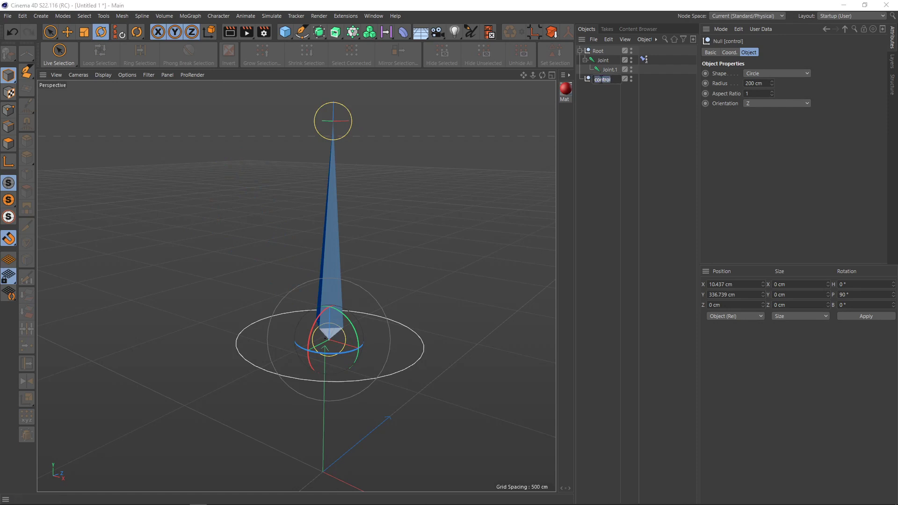
type("co")
type("ổ tay")
key("Return")
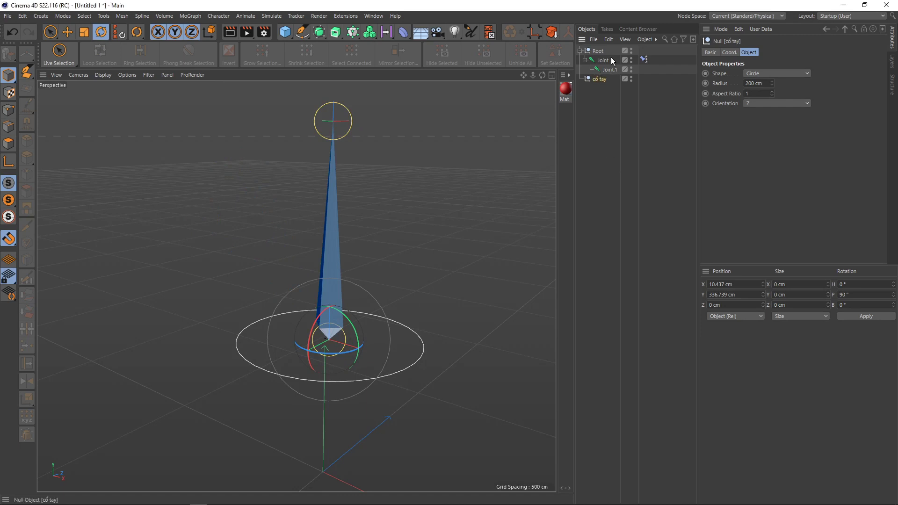
double_click(603, 60)
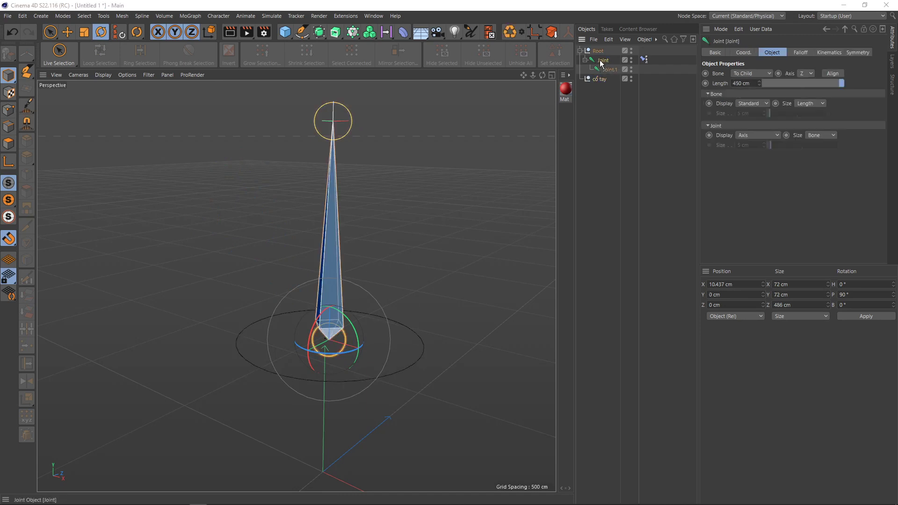
type("cổ tay")
key("Return")
Rename the second joint Joint.1 to 'ngón tay'
left_click(612, 68)
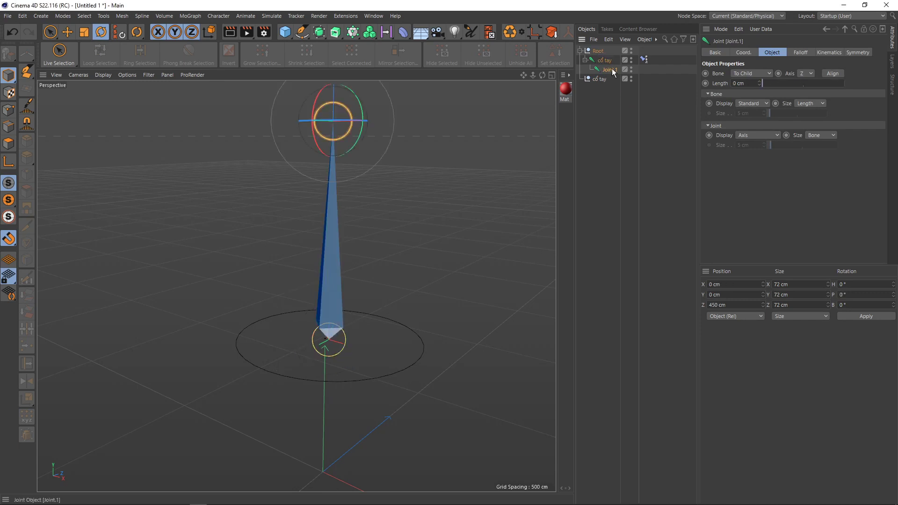
left_click_drag(358, 195, 352, 253, "alt")
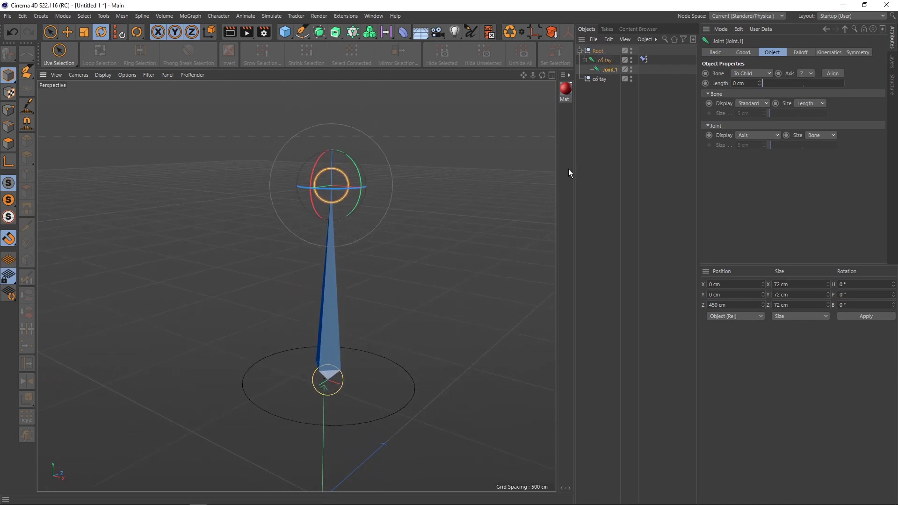
double_click(608, 70)
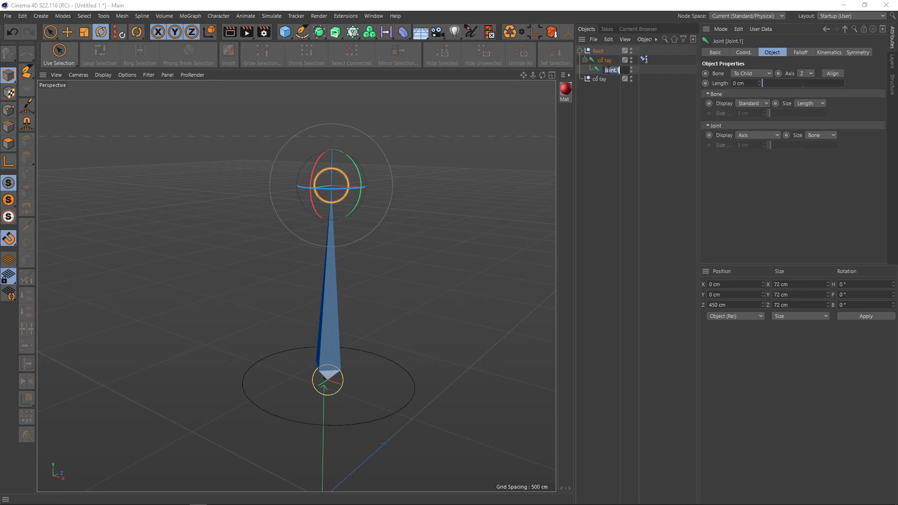
type("ngón ta")
type("y")
key("Return")
scroll(341, 394, "up", 2)
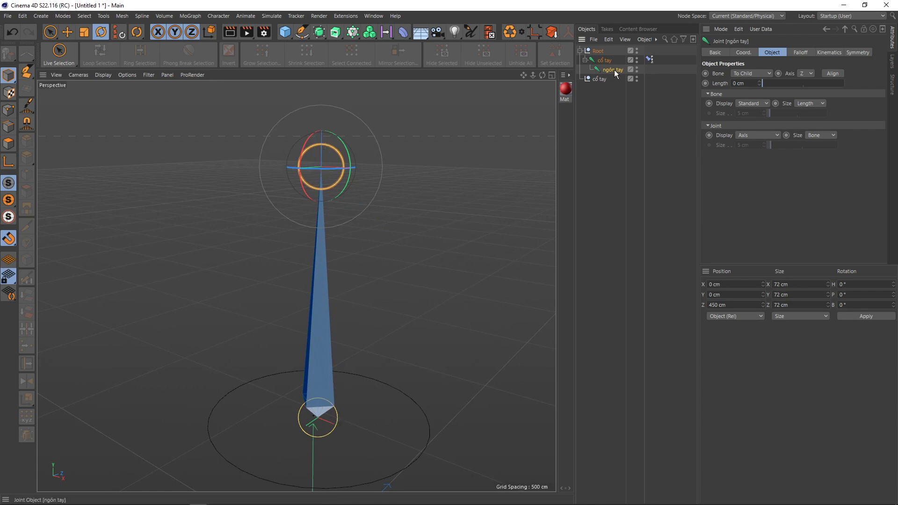
middle_click_drag(309, 165, 343, 230, "alt")
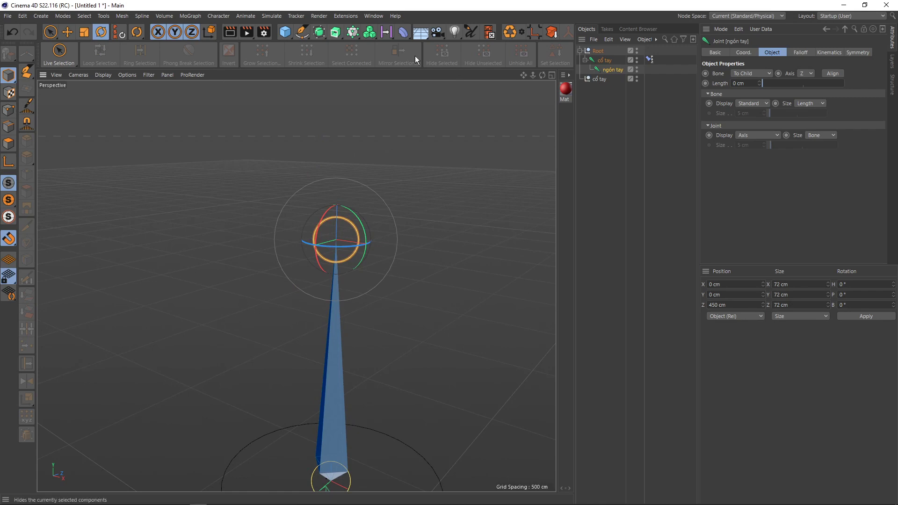
Add a Capsule and stretch its height to about 1176 cm
scroll(286, 83, "down", 2)
left_click(284, 34)
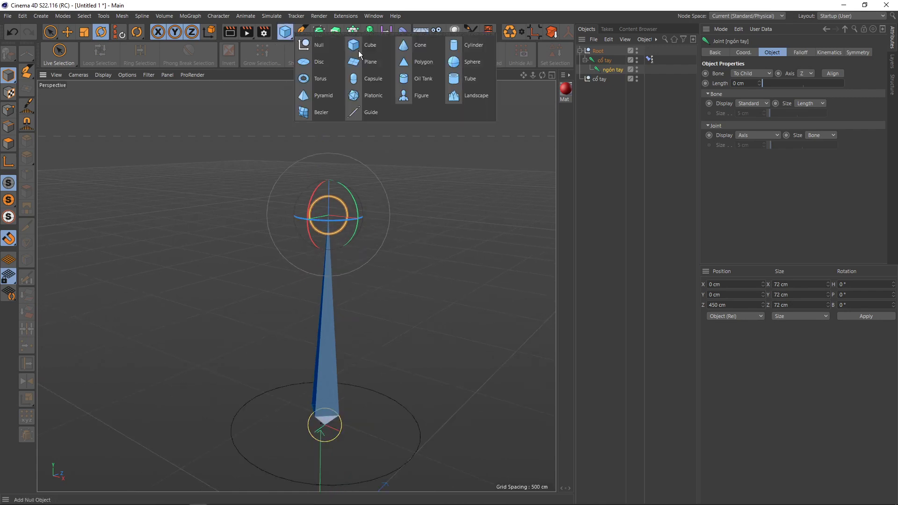
left_click(372, 78)
scroll(381, 126, "down", 3)
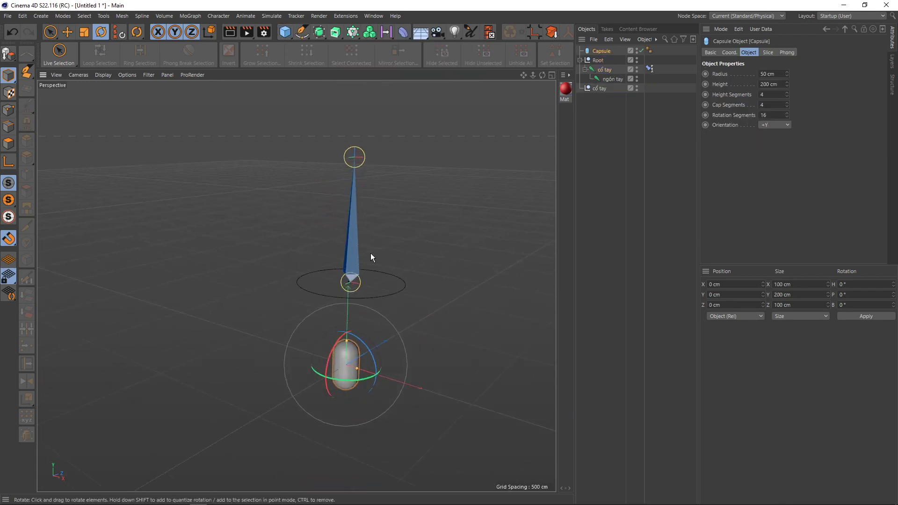
left_click_drag(340, 343, 363, 273)
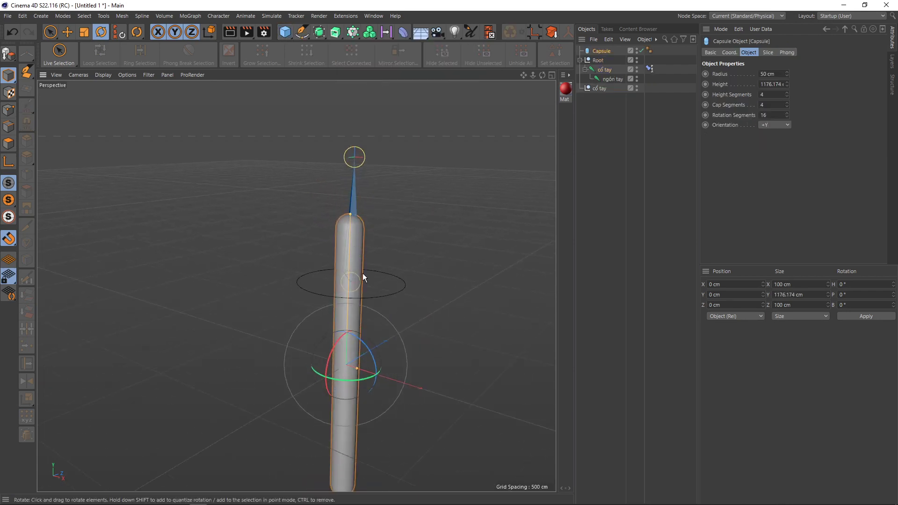
Rotate the capsule horizontal and lower it onto the top joint
key("e")
mouse_move(358, 322)
left_mouse_down()
mouse_move(344, 282)
mouse_move(339, 202)
mouse_move(276, 331)
left_mouse_up()
key("r")
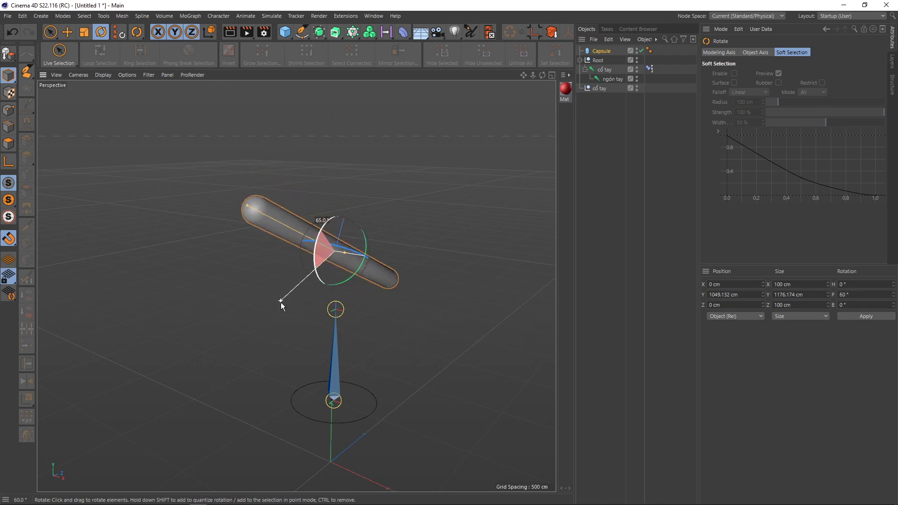
left_click_drag(276, 330, 276, 358)
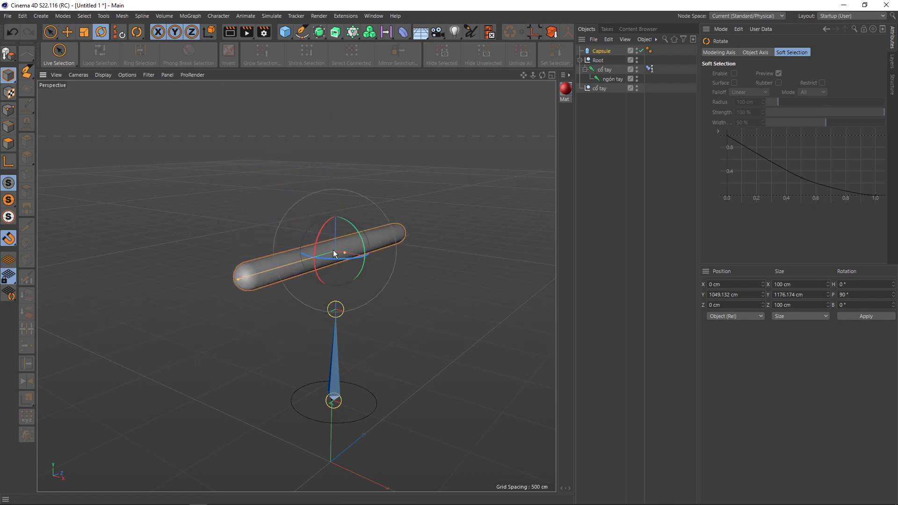
scroll(341, 287, "up", 2)
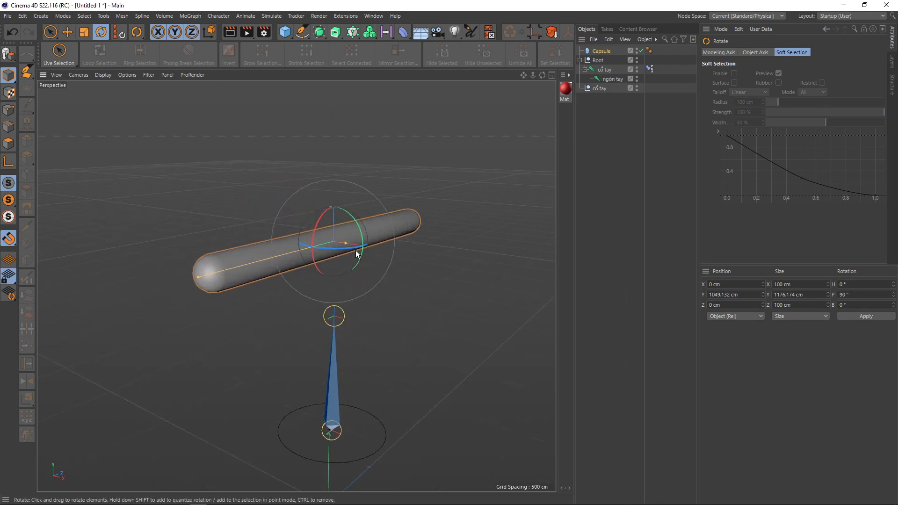
left_click_drag(356, 254, 309, 248)
key("e")
scroll(330, 216, "up", 1)
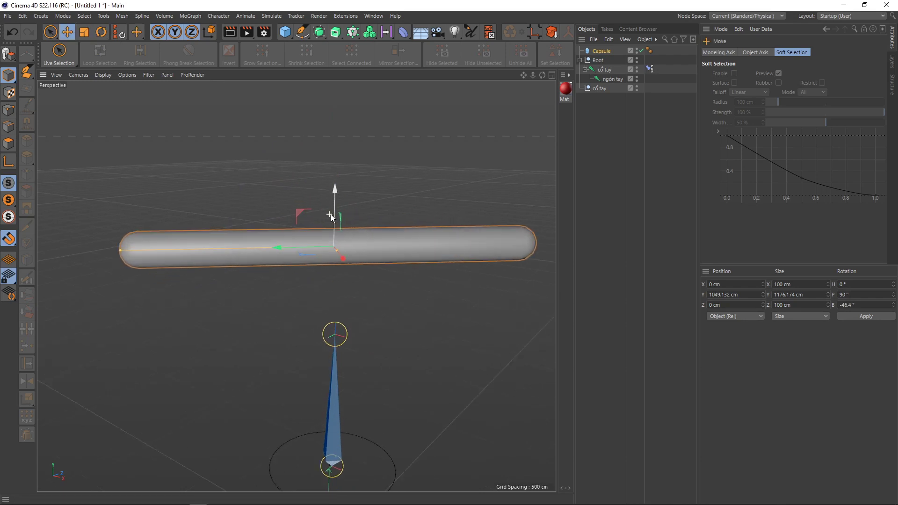
middle_click_drag(330, 216, 365, 127)
left_click_drag(347, 122, 338, 186)
Thin the capsule to a 13.384 cm radius
scroll(351, 267, "up", 1)
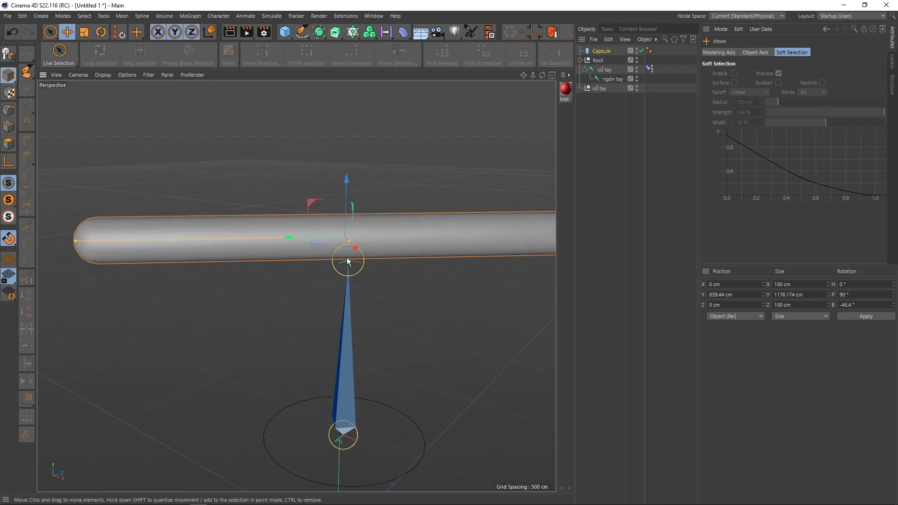
scroll(363, 267, "up", 1)
scroll(360, 261, "down", 1)
scroll(376, 260, "down", 1)
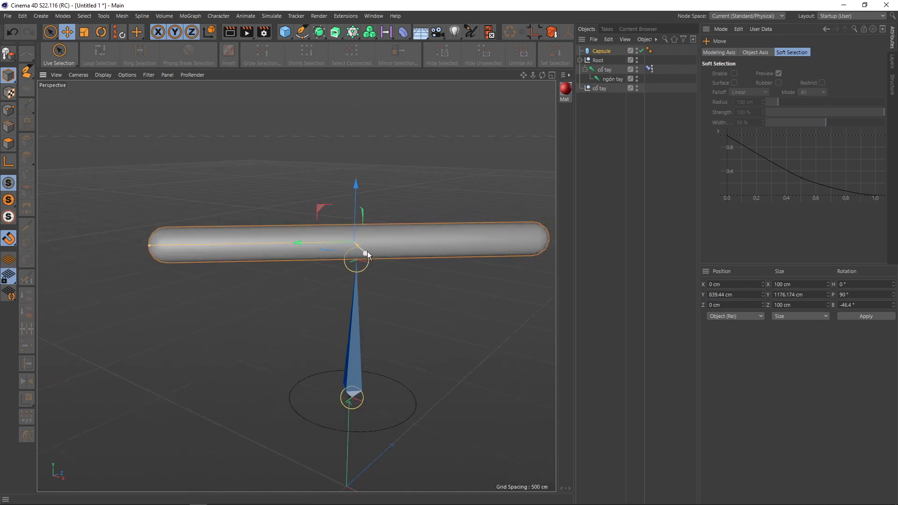
left_click_drag(357, 245, 325, 229)
scroll(358, 243, "up", 1)
scroll(331, 240, "up", 1)
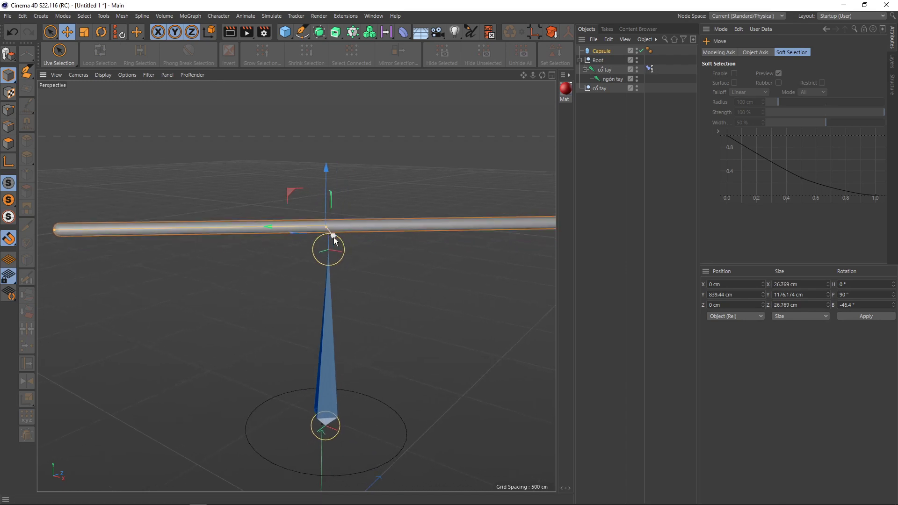
scroll(346, 253, "down", 1)
scroll(367, 264, "down", 1)
scroll(376, 266, "down", 1)
scroll(380, 263, "up", 1)
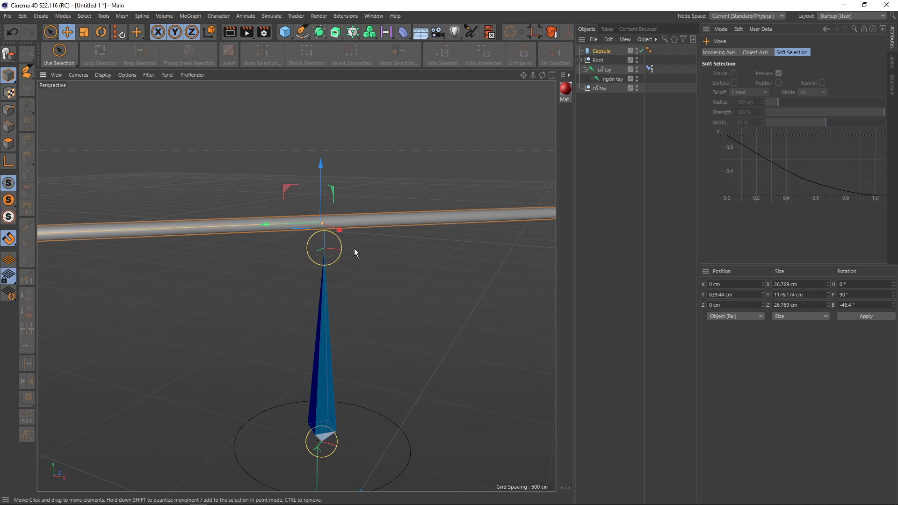
Rename the capsule 'kiem'
left_click(599, 52)
double_click(599, 52)
type("kiem")
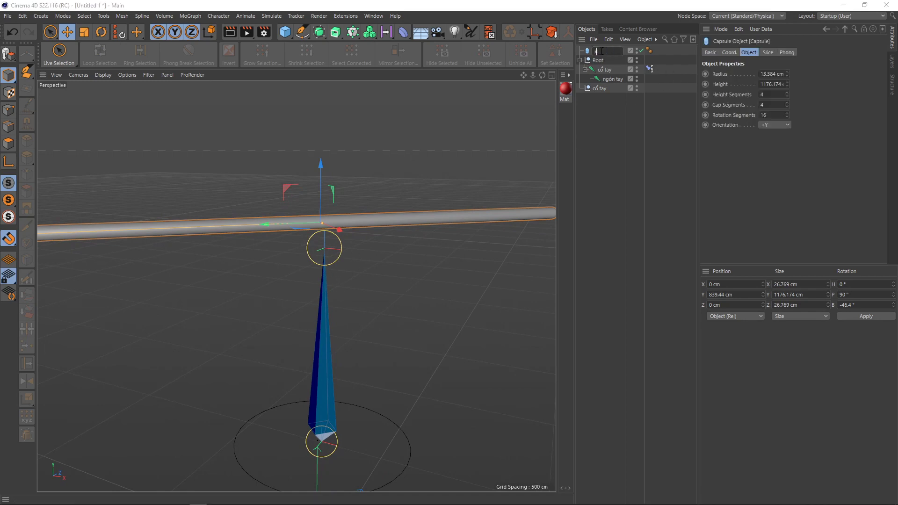
key("Return")
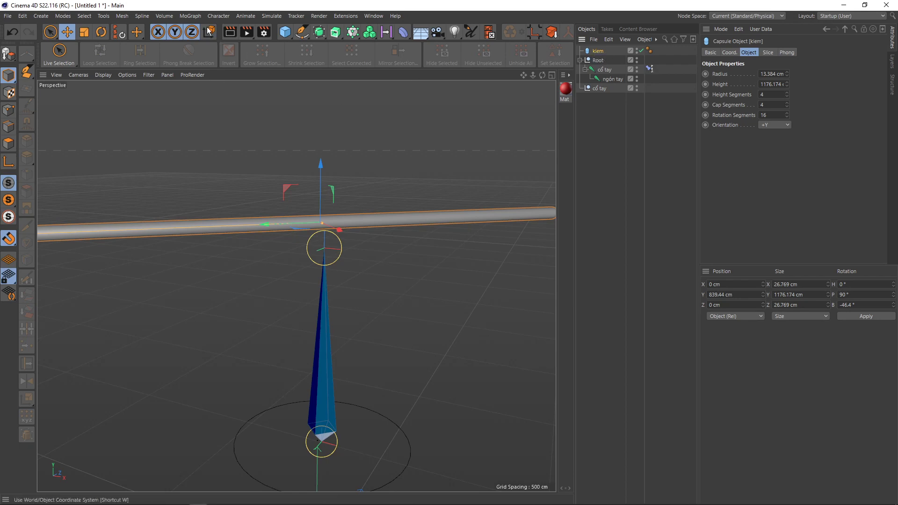
Select the ngón tay joint and kiem capsule, browse the character tools, then close them without binding
left_click(217, 16)
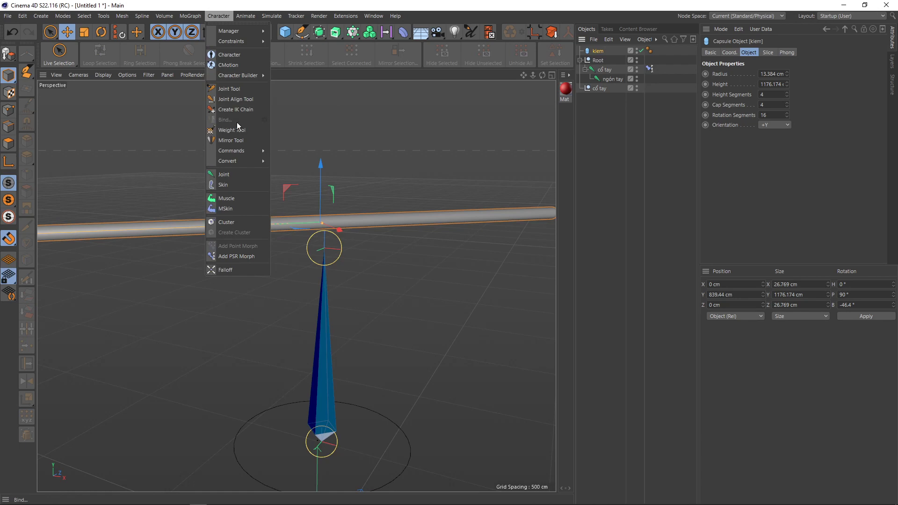
left_click(618, 80)
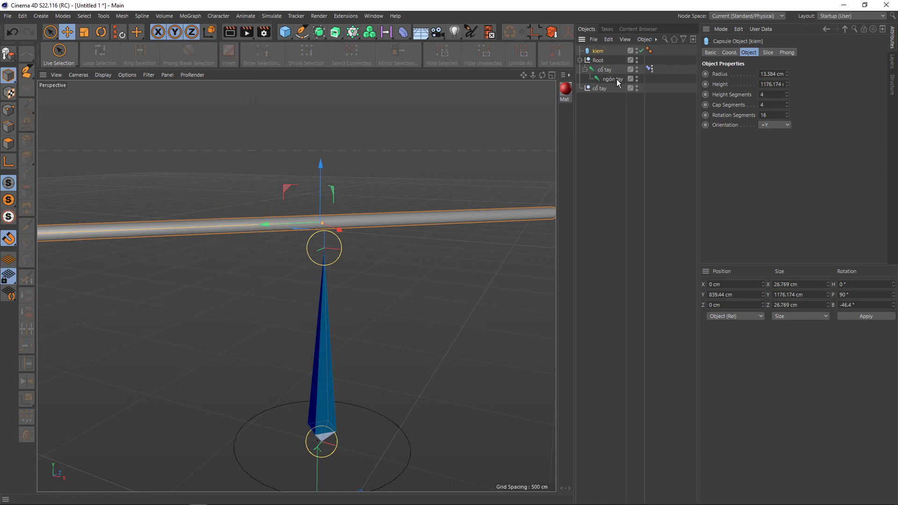
left_click(601, 52, "ctrl")
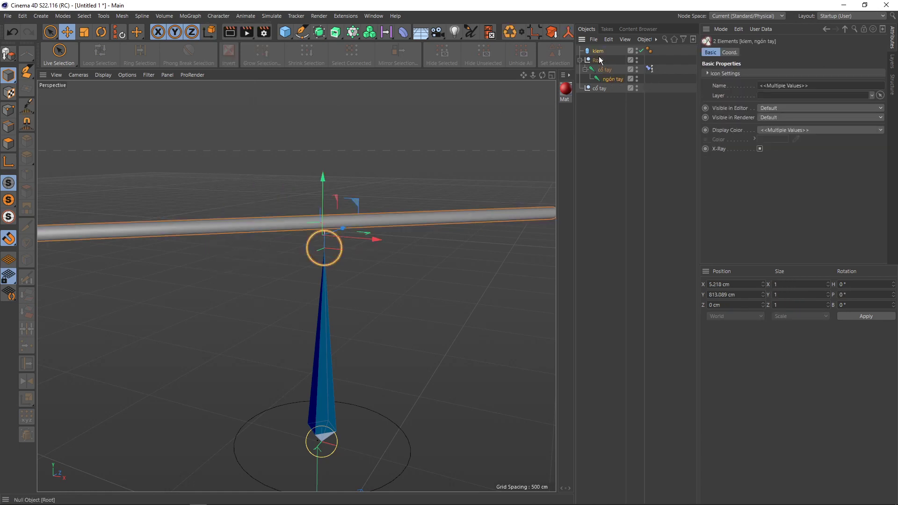
left_click(218, 16)
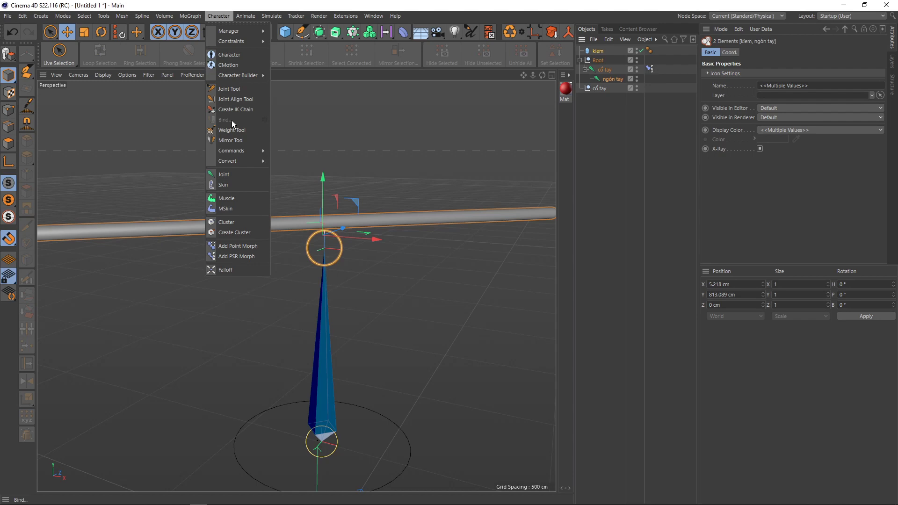
left_click(459, 298)
Reselect only the ngón tay joint and add a Null from the primitives list as its child
scroll(415, 270, "down", 2)
scroll(414, 271, "down", 1)
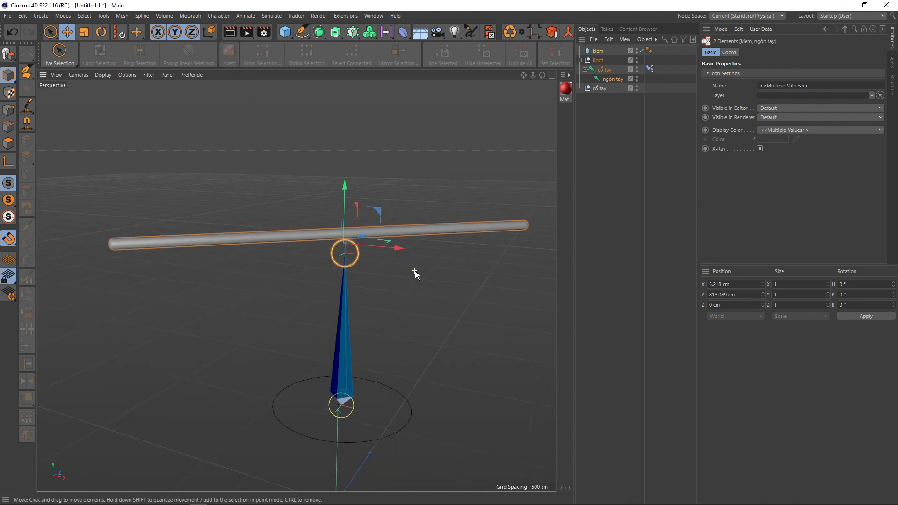
middle_click_drag(415, 271, 399, 261)
scroll(405, 217, "up", 1)
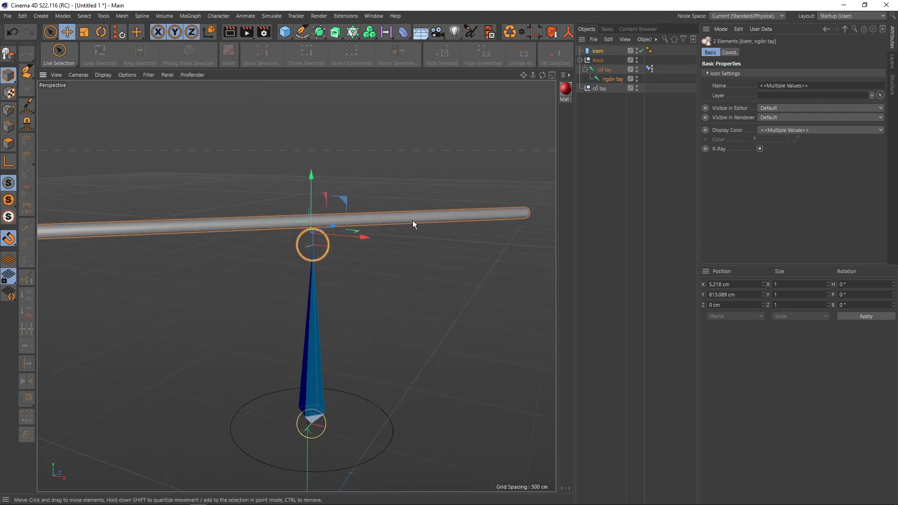
scroll(413, 220, "down", 1)
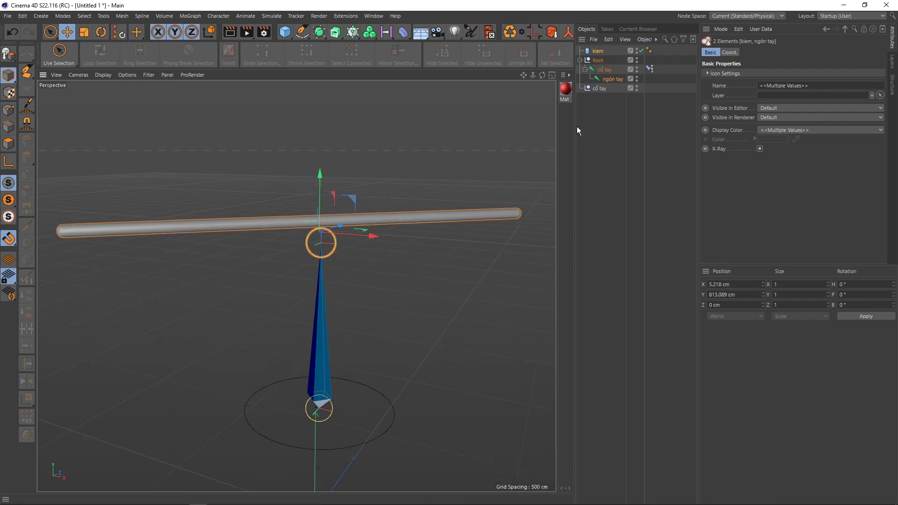
left_click(613, 79)
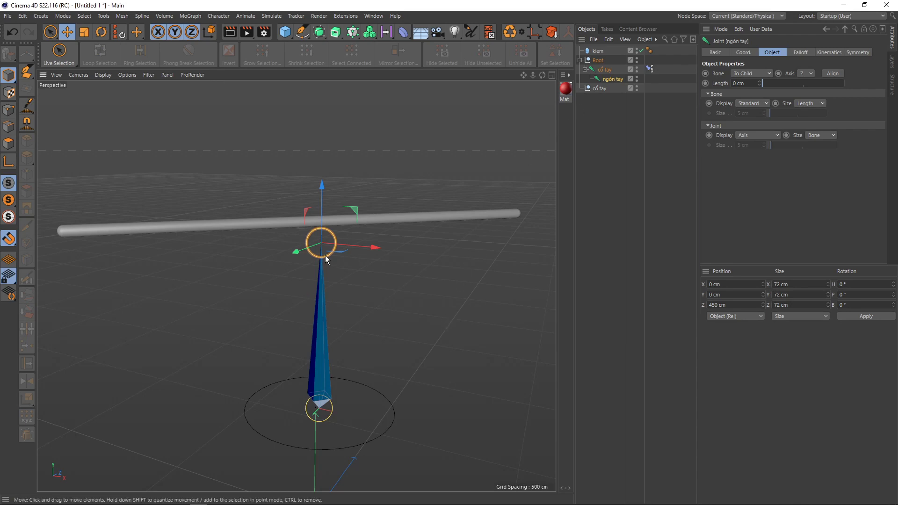
scroll(323, 248, "up", 2)
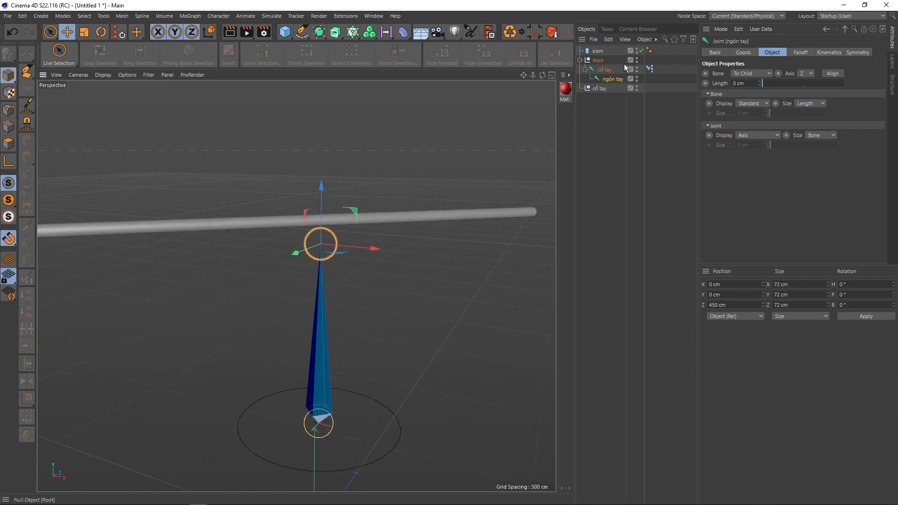
left_click(286, 35)
left_click(287, 36)
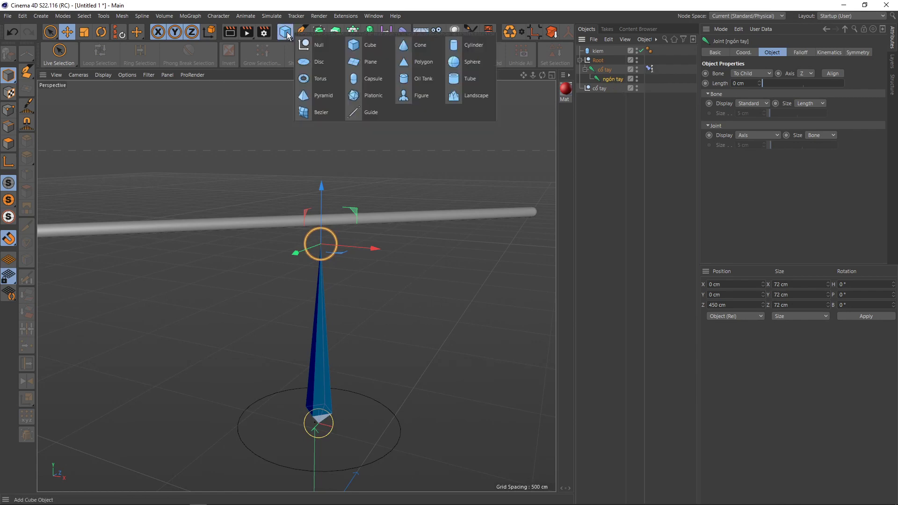
left_click(319, 46, "shift")
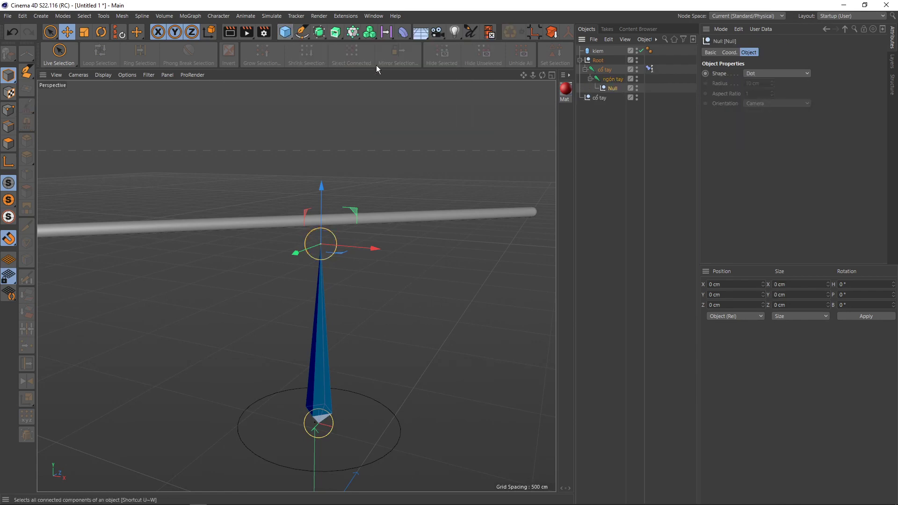
Rename the new null 'ngón tay', then delete it from under the joint
double_click(612, 88)
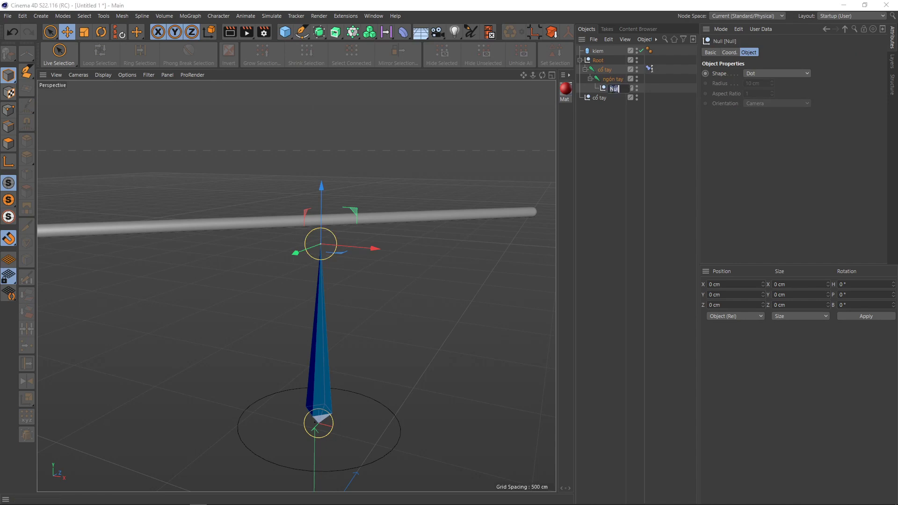
type("ngón")
type(" tay")
key("Return")
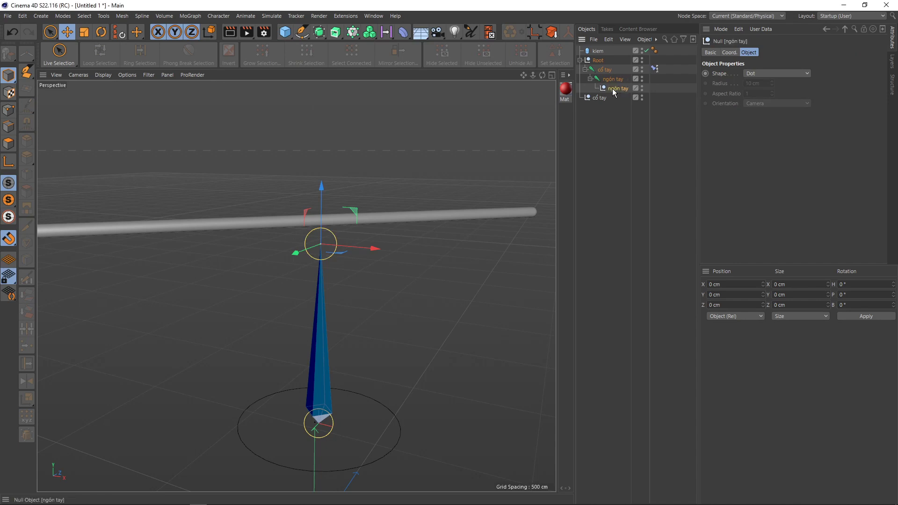
scroll(338, 254, "up", 1)
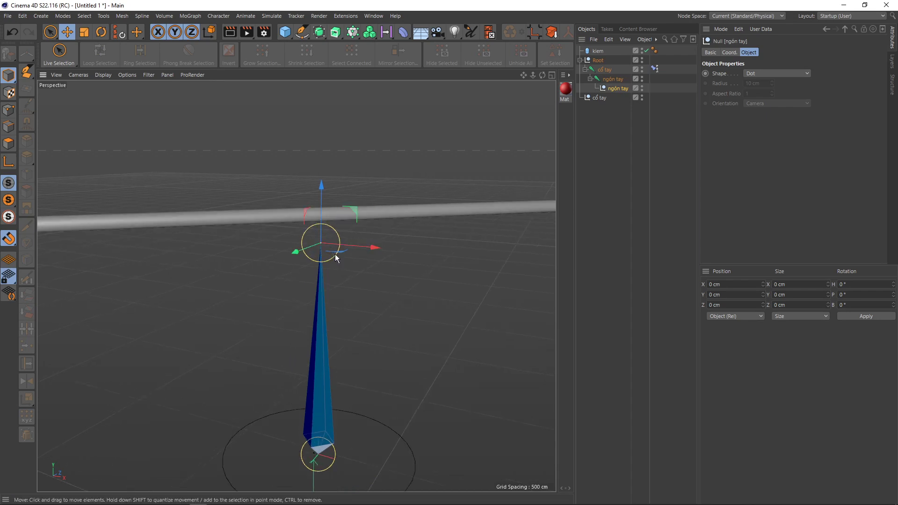
scroll(334, 258, "down", 1)
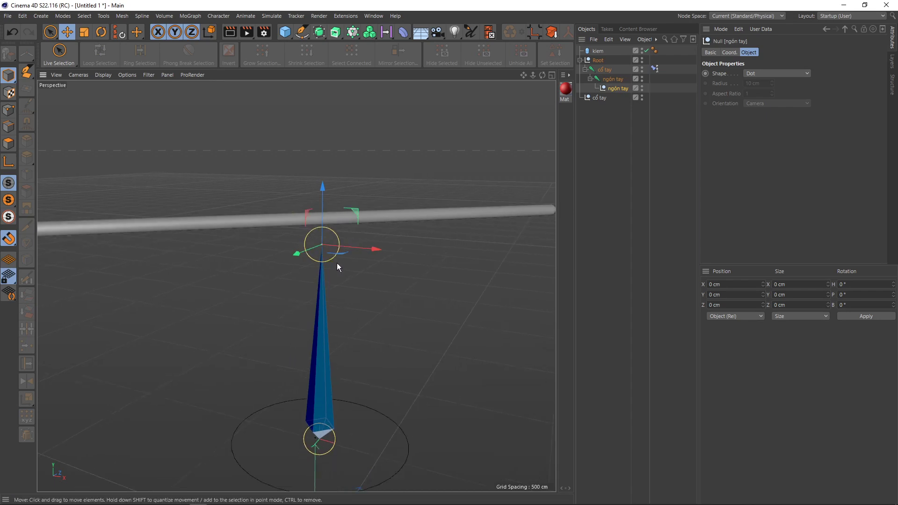
scroll(333, 263, "down", 1)
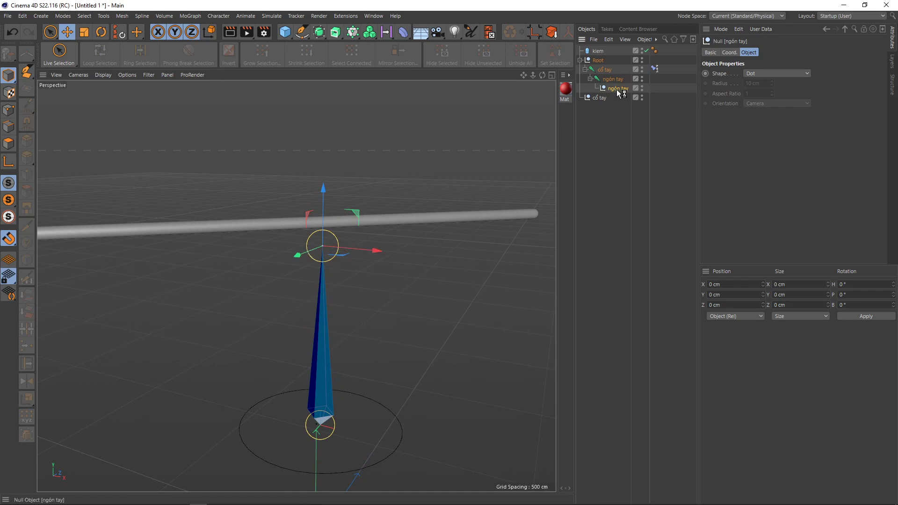
key("Delete")
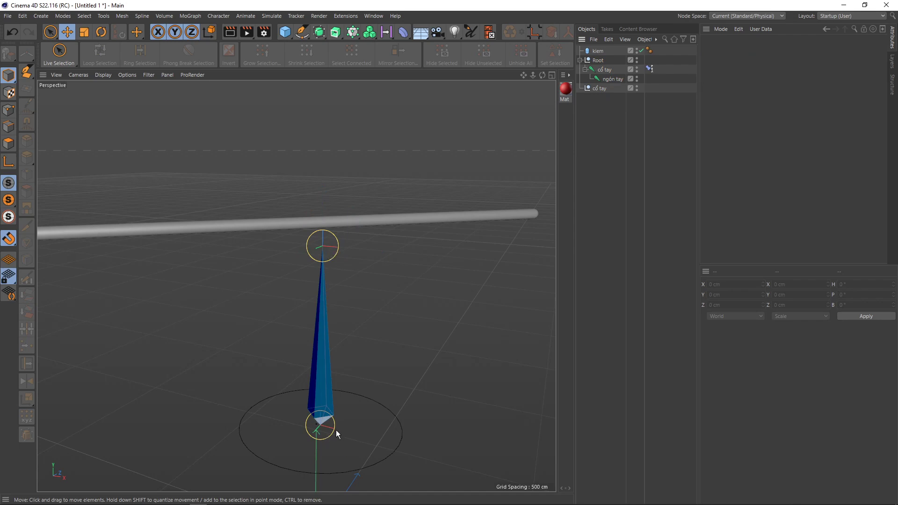
Give the kiem capsule a Constraint tag with Parent enabled, showing its Parent settings
left_click_drag(338, 255, 333, 241, "alt")
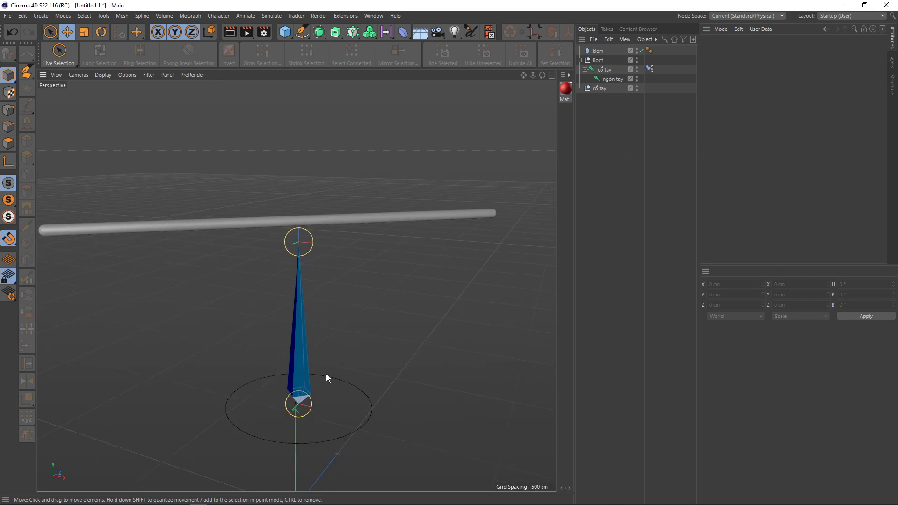
middle_click_drag(273, 223, 310, 226, "alt")
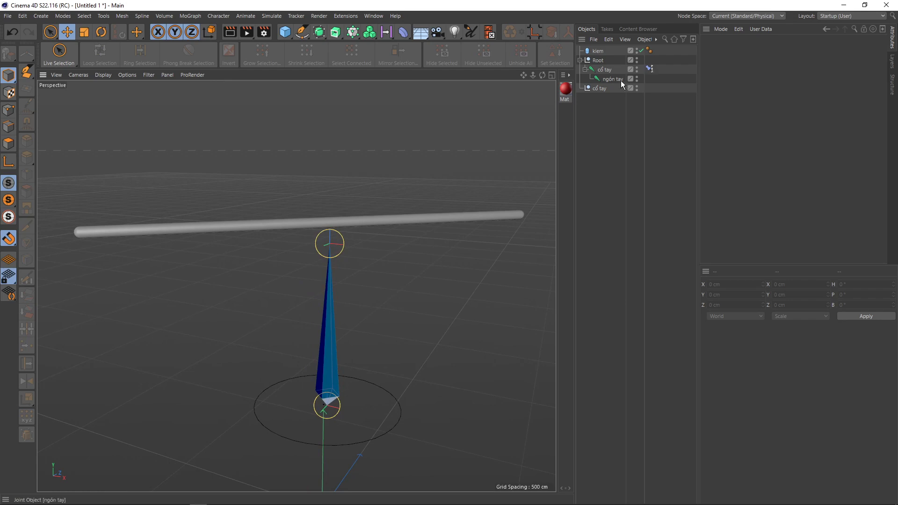
left_click(598, 52)
right_click(601, 55)
mouse_move(627, 161)
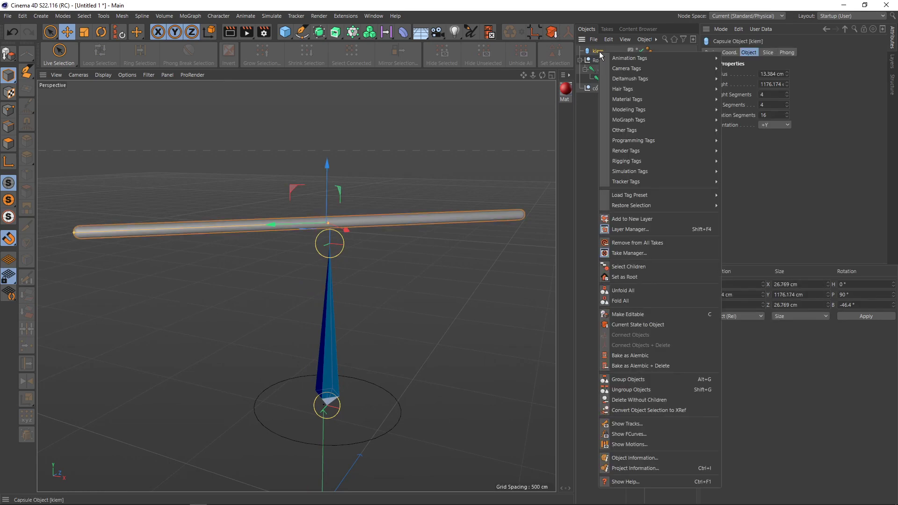
left_click(754, 181)
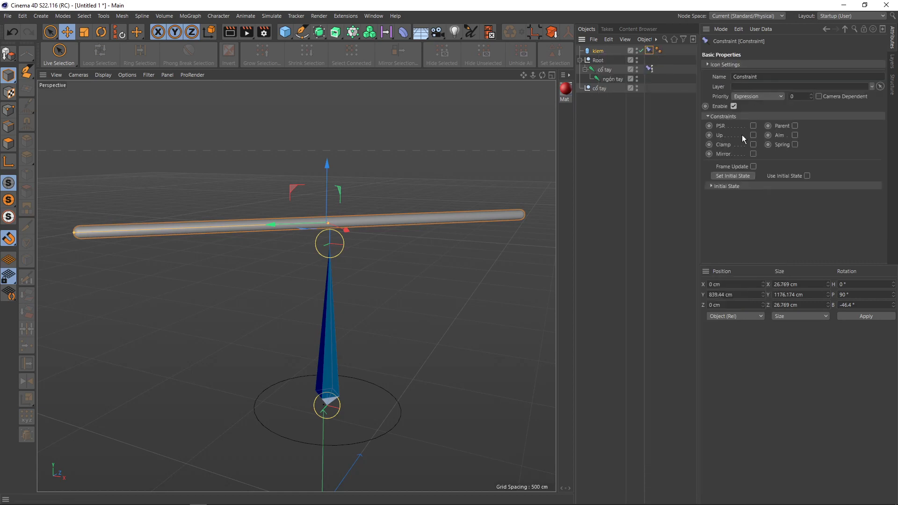
left_click(794, 126)
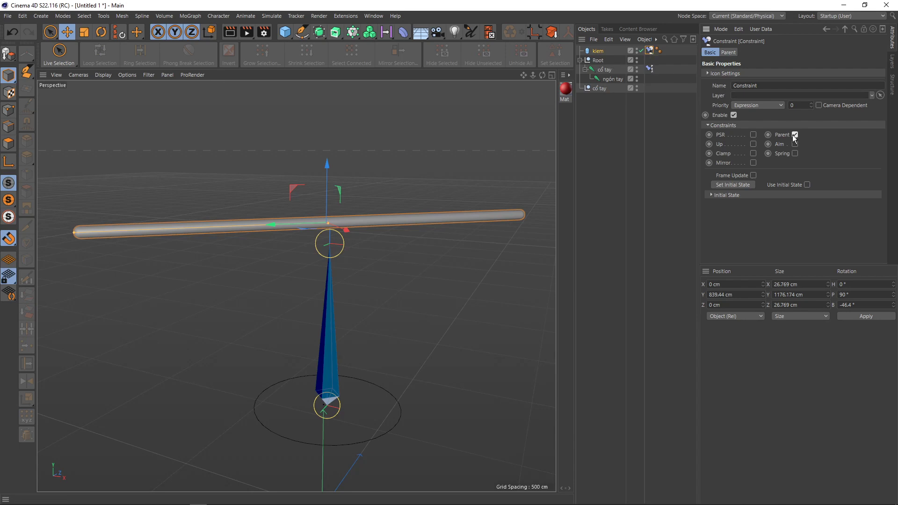
left_click(728, 52)
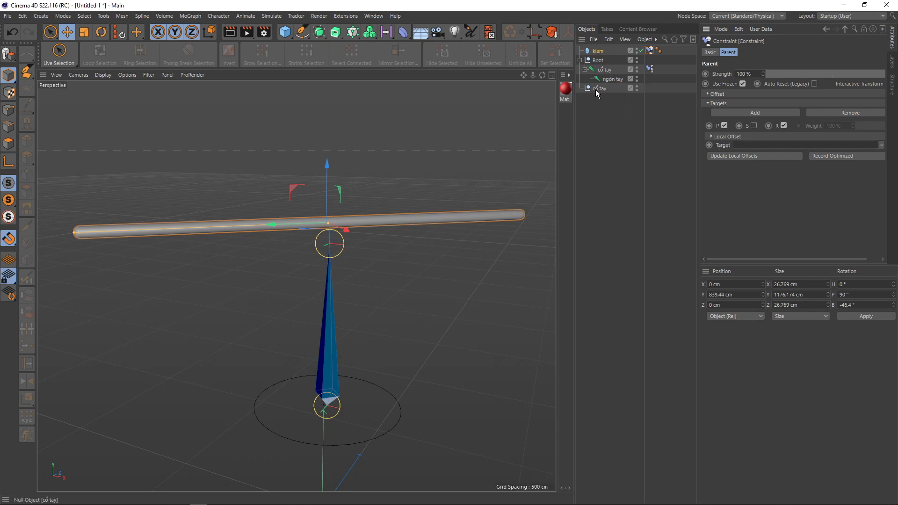
Set cổ tay as the Parent target and move the cổ tay control to test the sword
left_click_drag(597, 89, 743, 149)
left_click(594, 88)
mouse_move(355, 415)
left_mouse_down()
mouse_move(279, 300)
mouse_move(310, 305)
left_mouse_up()
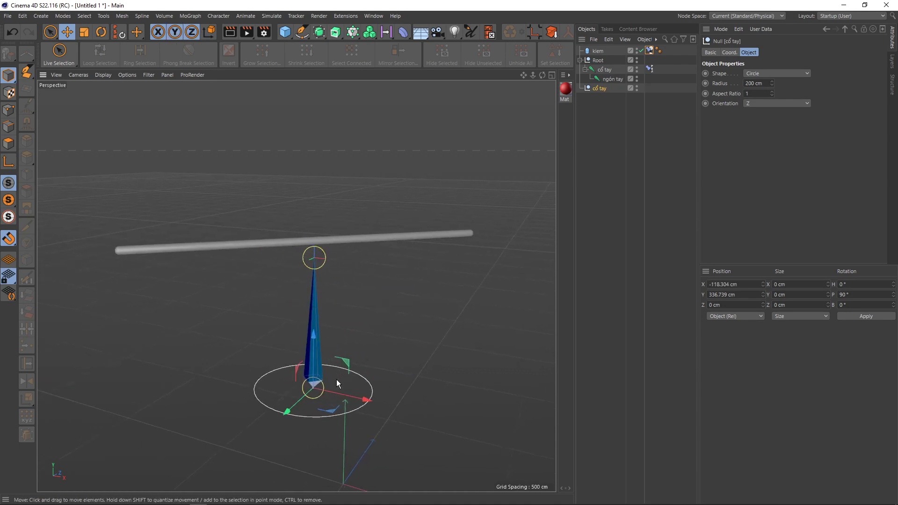
left_click_drag(335, 380, 349, 391)
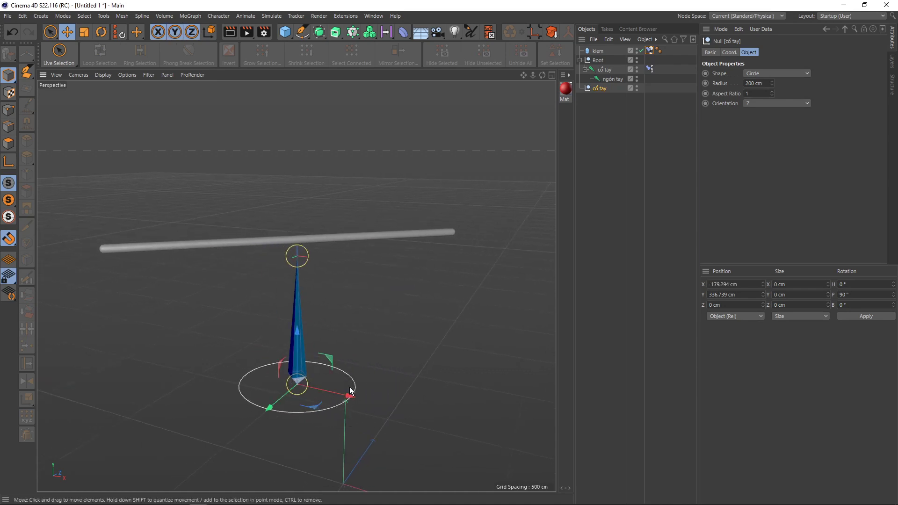
Rotate the cổ tay control to confirm the kiem sword follows it
key("r")
mouse_move(288, 366)
left_mouse_down()
mouse_move(300, 346)
mouse_move(297, 370)
mouse_move(301, 300)
left_mouse_up()
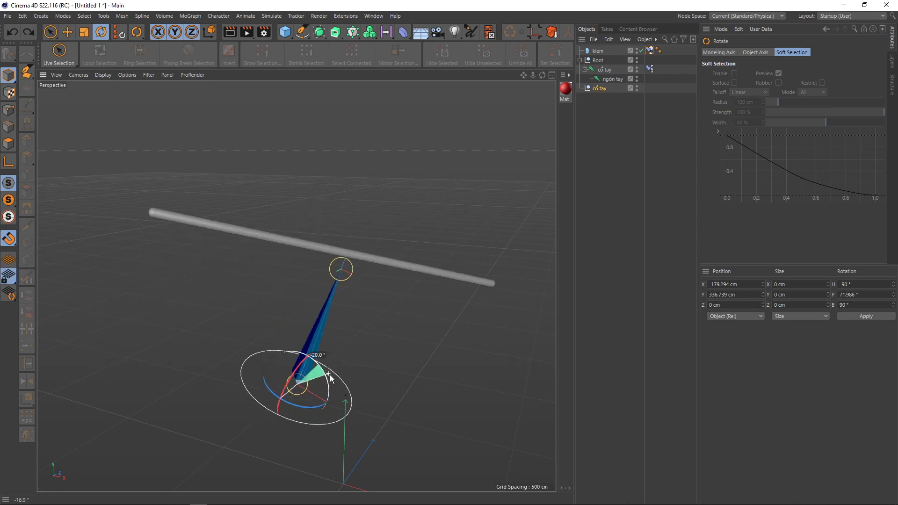
middle_click_drag(302, 299, 321, 289)
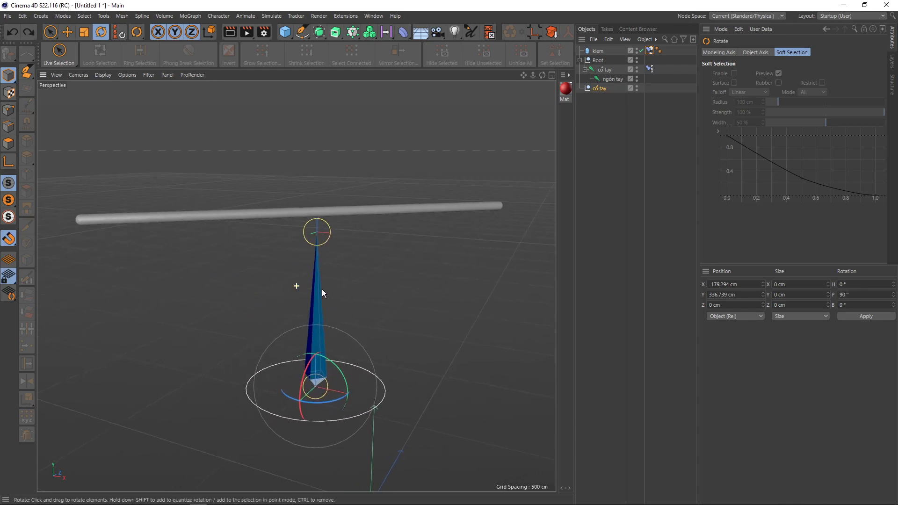
left_click(650, 50)
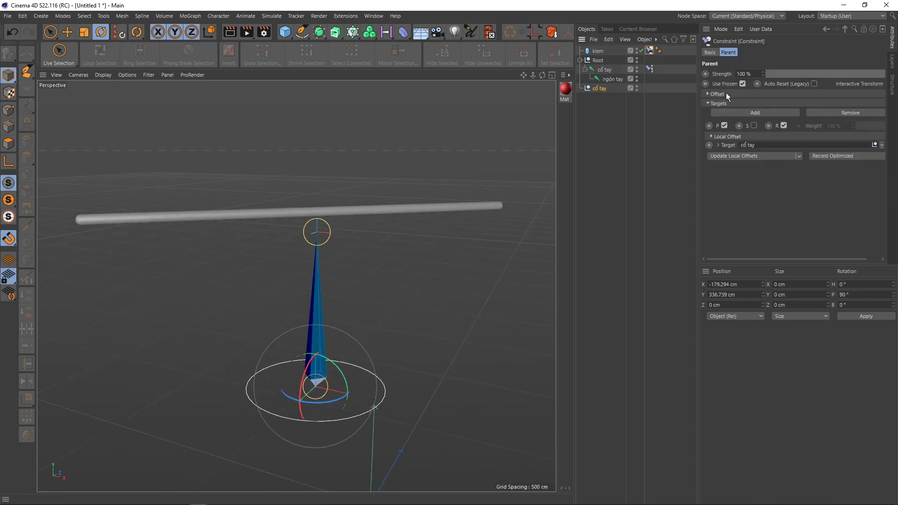
Review the Basic and Parent tabs of kiem's Constraint tag
left_click(710, 52)
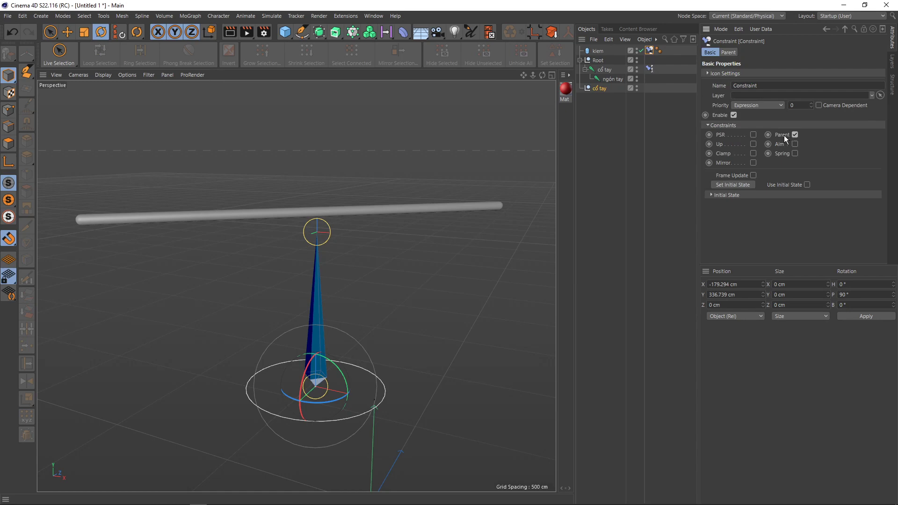
left_click(729, 53)
scroll(359, 207, "up", 2)
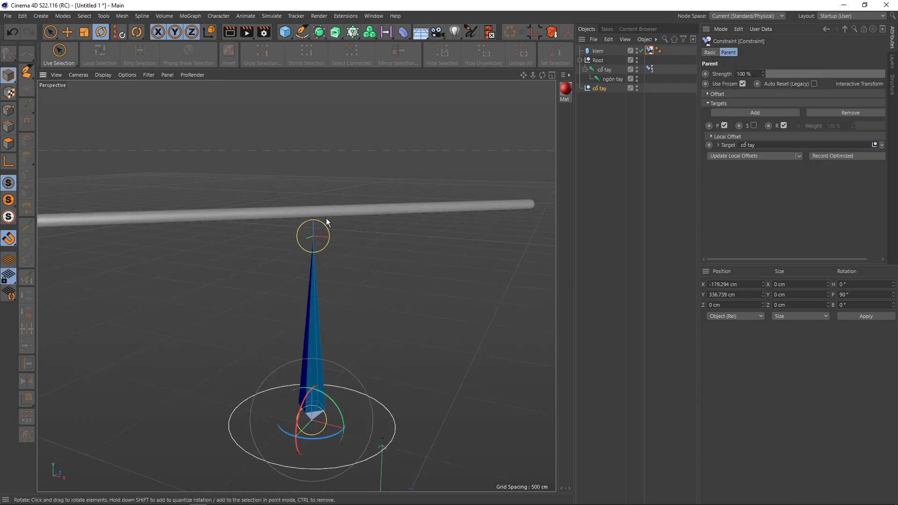
scroll(327, 218, "down", 1)
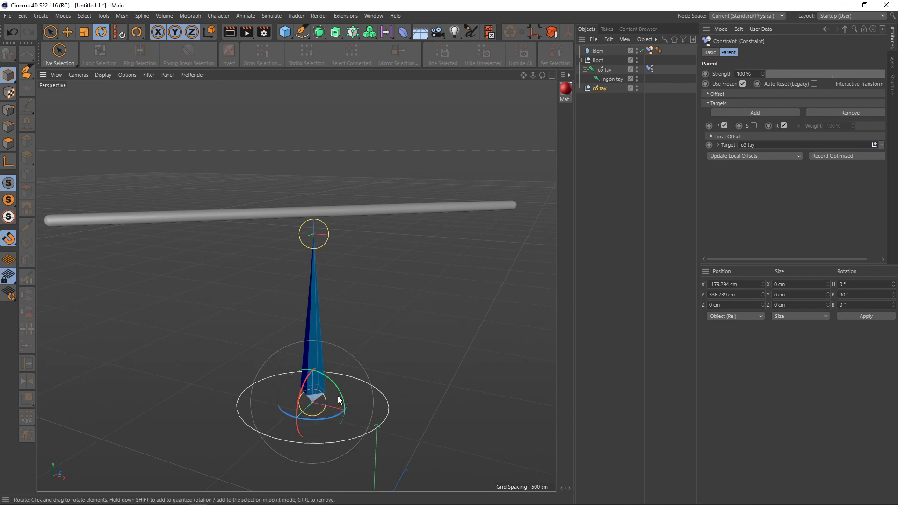
left_click(710, 53)
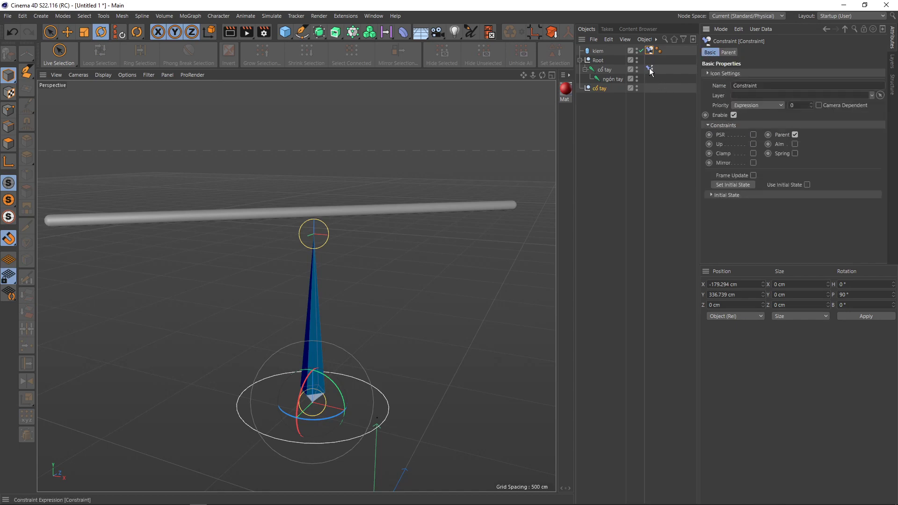
Inspect the cổ tay constraint's PSR tab and Offset, then return to kiem's Parent tab
left_click(794, 134)
left_click(753, 134)
left_click(724, 52)
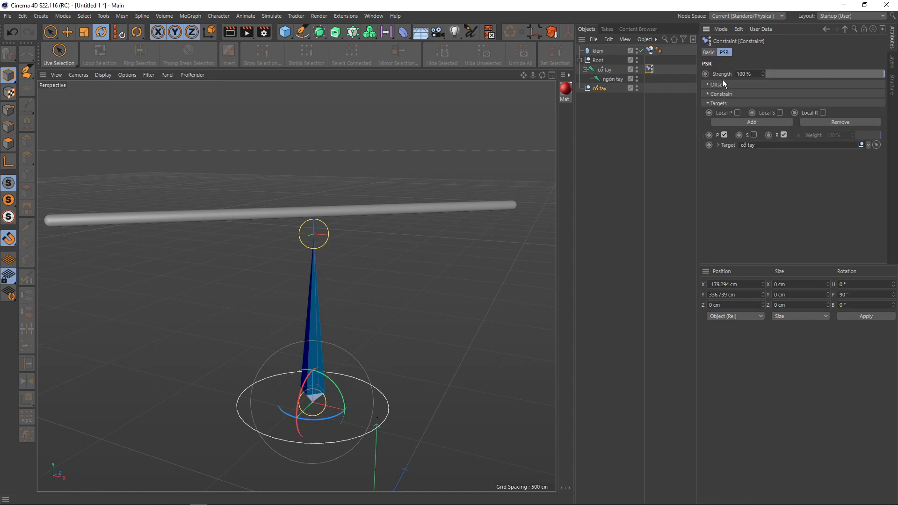
left_click(706, 84)
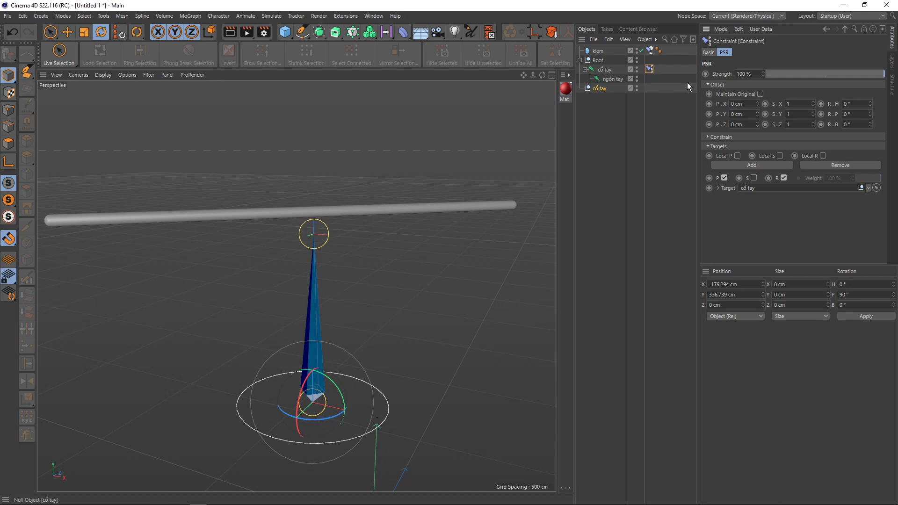
left_click(649, 50)
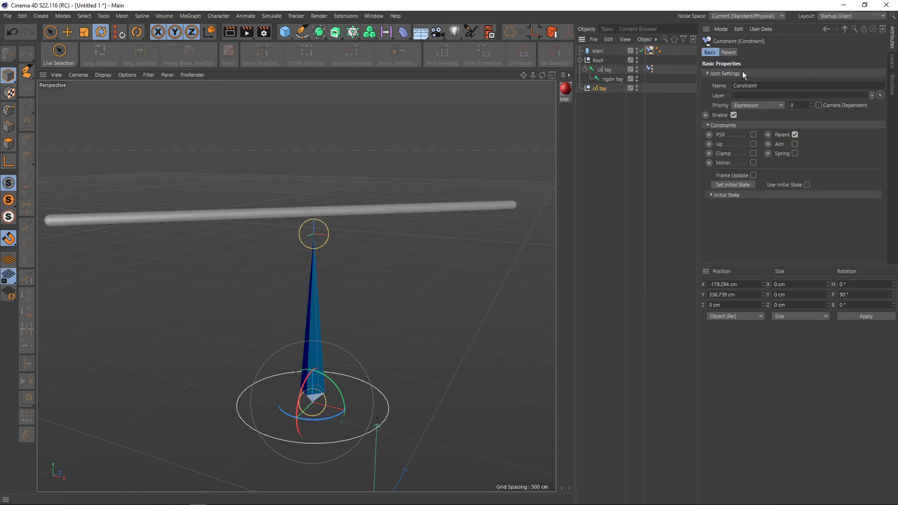
left_click(728, 52)
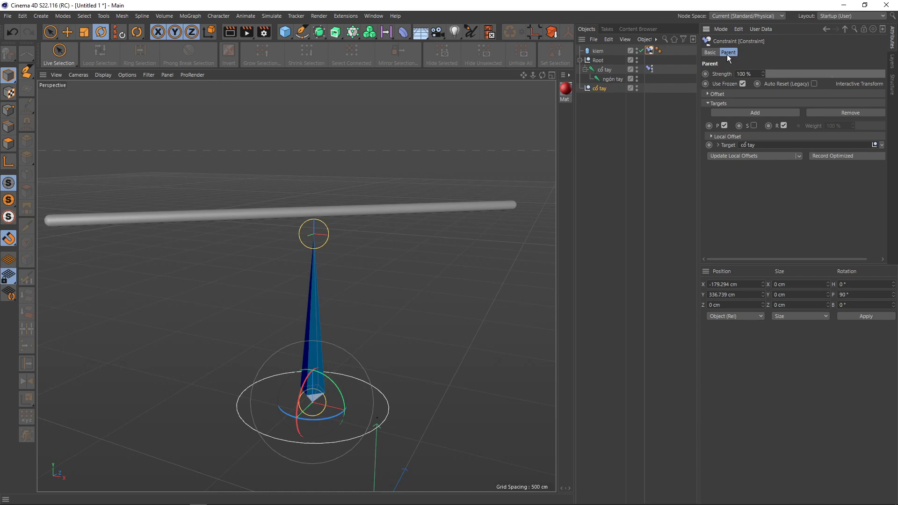
Enable P on the cổ tay joint's PSR constraint, compare with kiem's Parent tab, and toggle Maintain Original
left_click(649, 69)
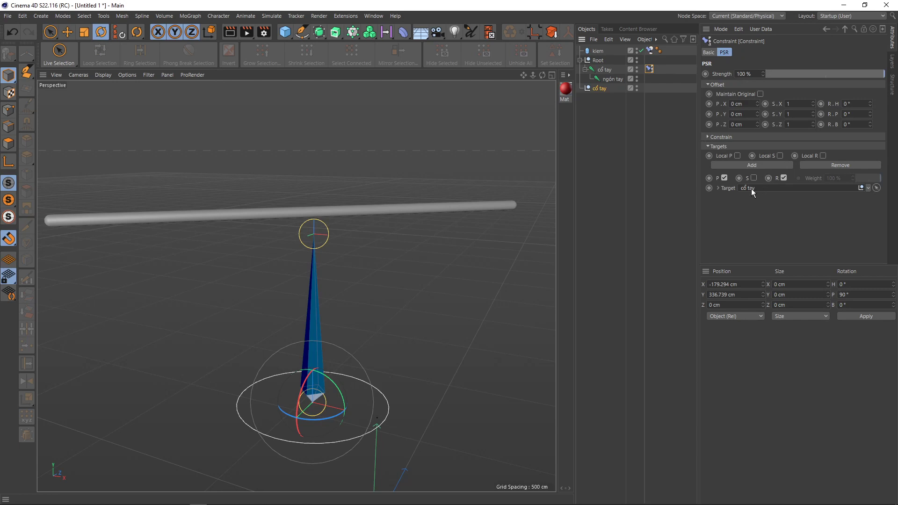
left_click(725, 178)
left_click(728, 52)
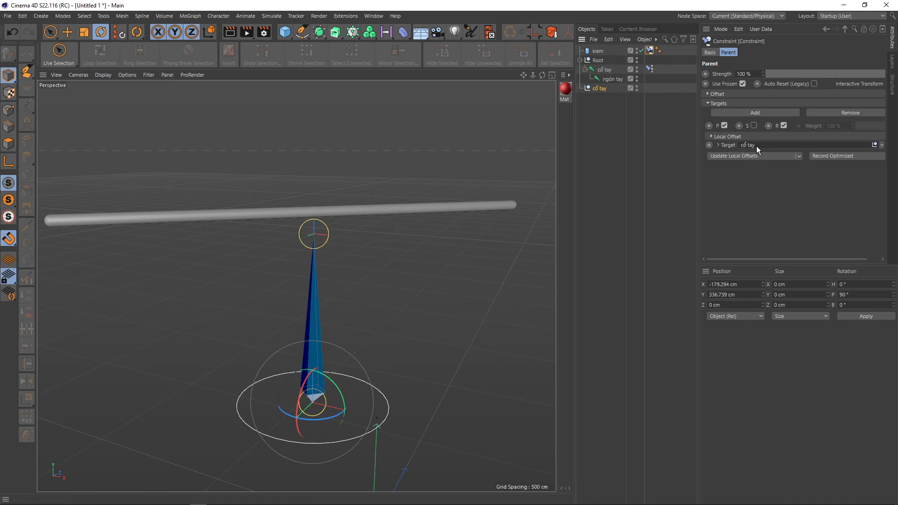
left_click(649, 69)
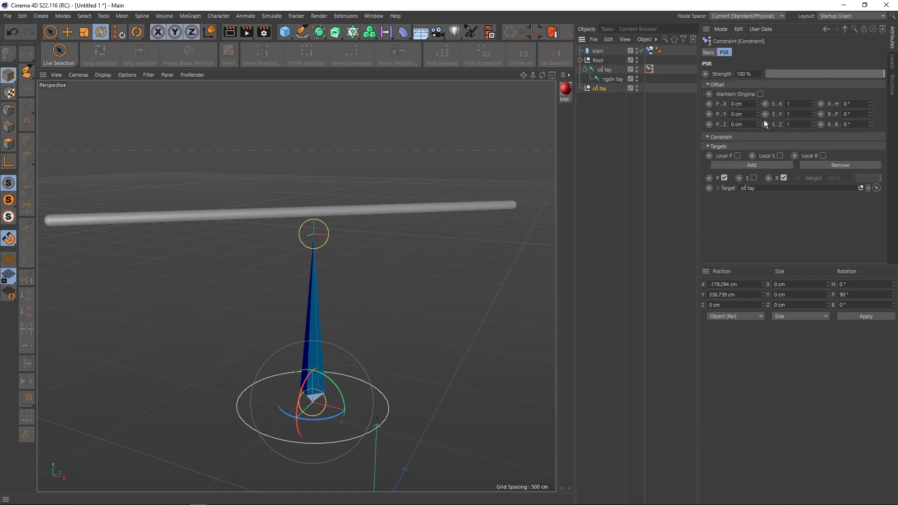
left_click(760, 94)
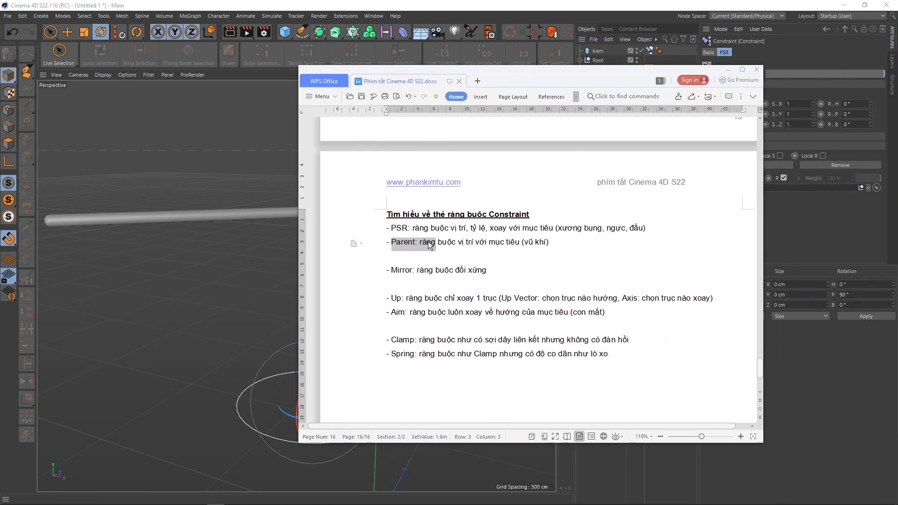
left_click(420, 243)
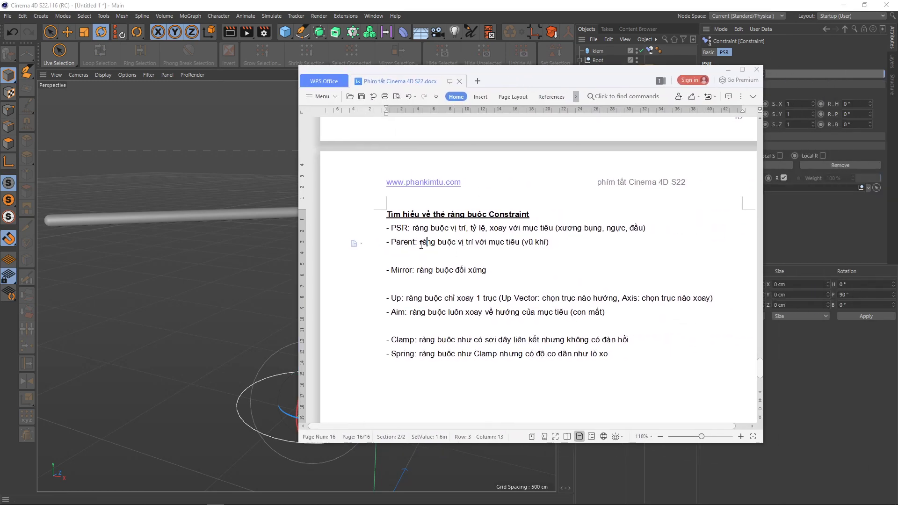
left_click_drag(420, 242, 386, 228)
left_click(436, 242)
left_click_drag(420, 228, 391, 229)
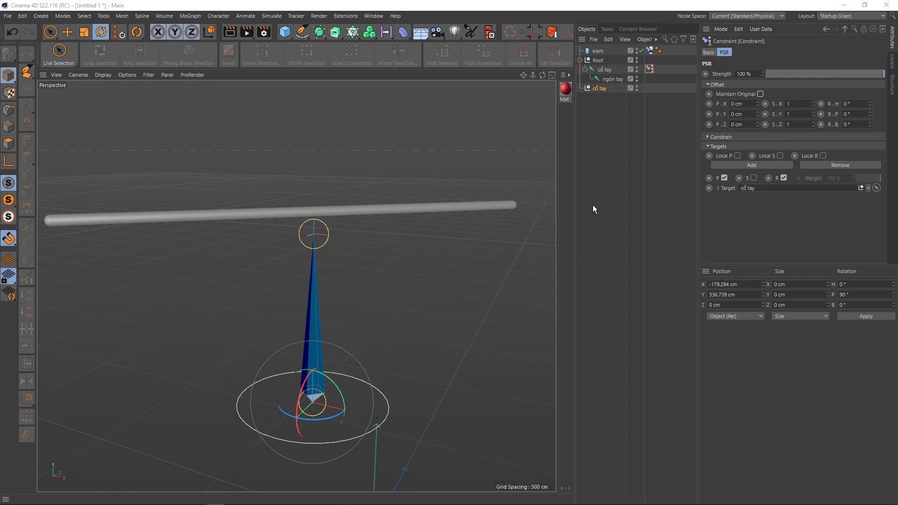
Select kiem's Constraint tag and toggle its Parent Offset options open and closed
mouse_move(404, 268)
left_mouse_down()
mouse_move(398, 256)
mouse_move(417, 227)
left_mouse_up()
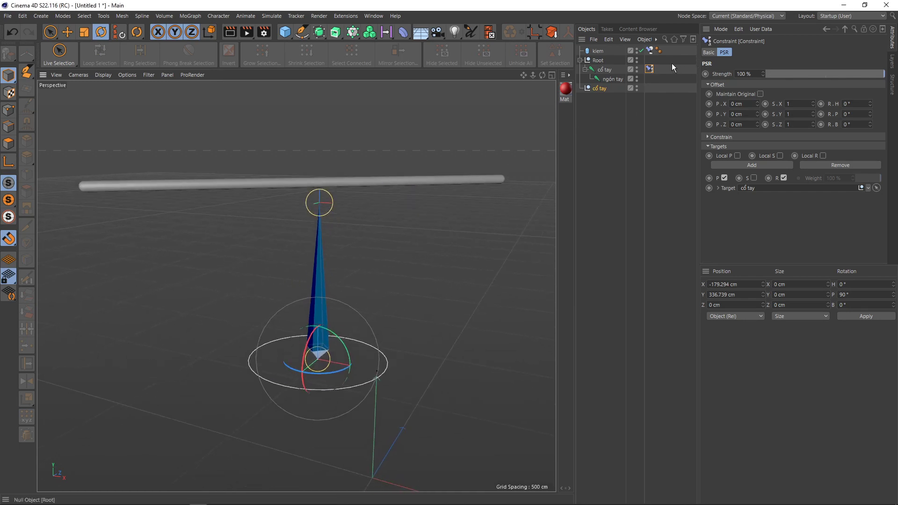
left_click(650, 51)
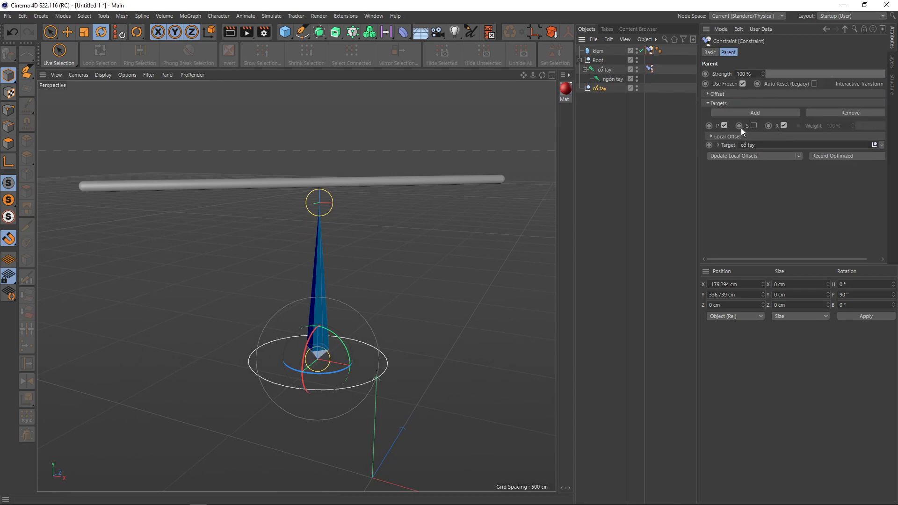
left_click(708, 94)
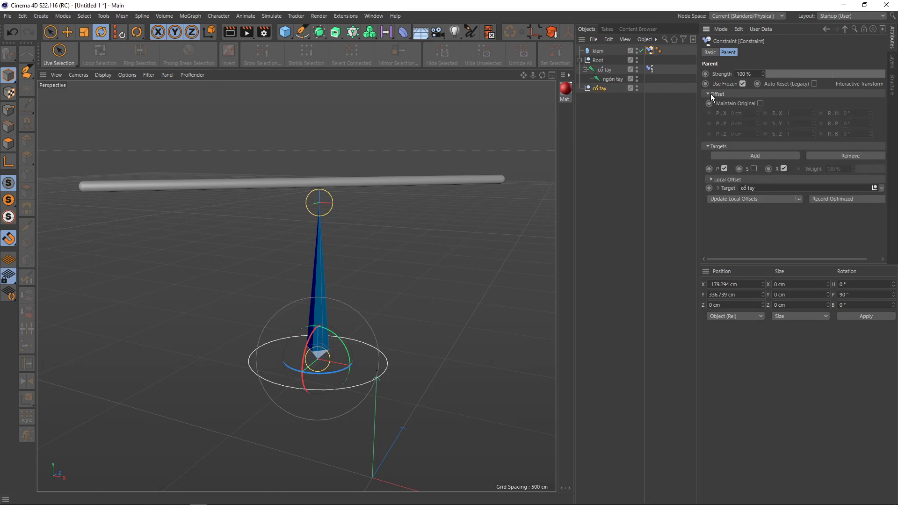
left_click(708, 94)
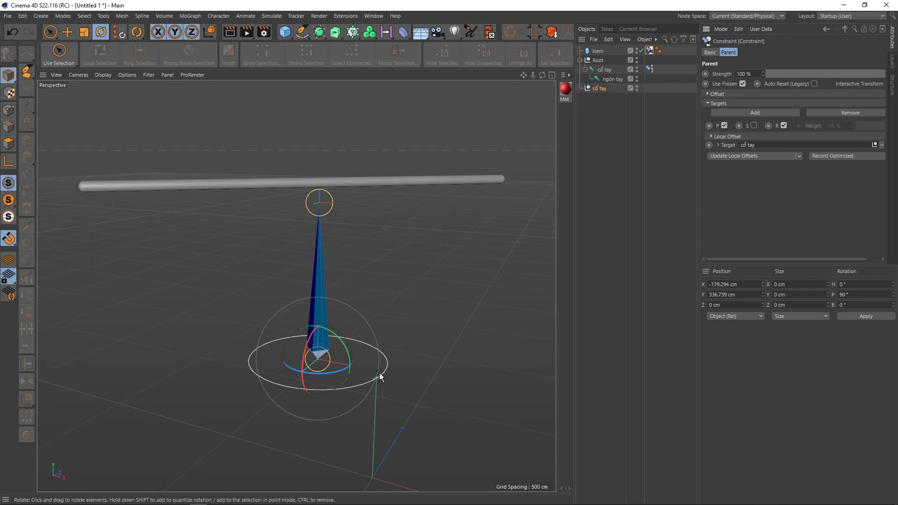
Move the cổ tay control to test, then reset its rotation to H 0, P 90, B 0
key("e")
mouse_move(308, 375)
left_mouse_down()
mouse_move(287, 394)
mouse_move(315, 367)
mouse_move(321, 326)
left_mouse_up()
key("r")
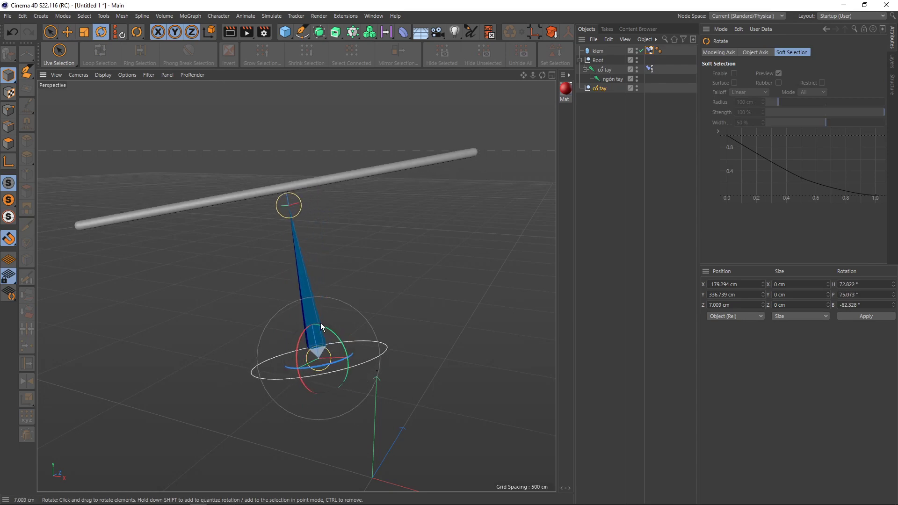
left_click(863, 294)
type("900")
left_click(863, 305)
type("0")
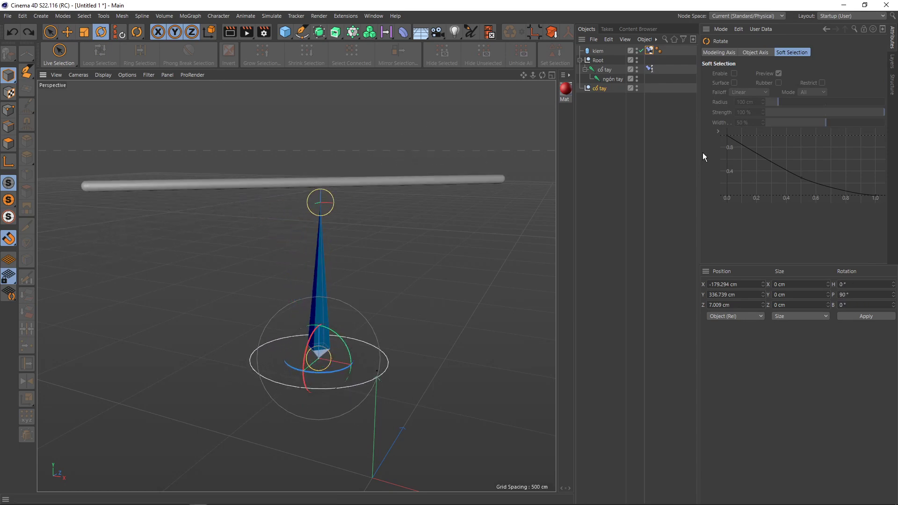
key("alt+Tab")
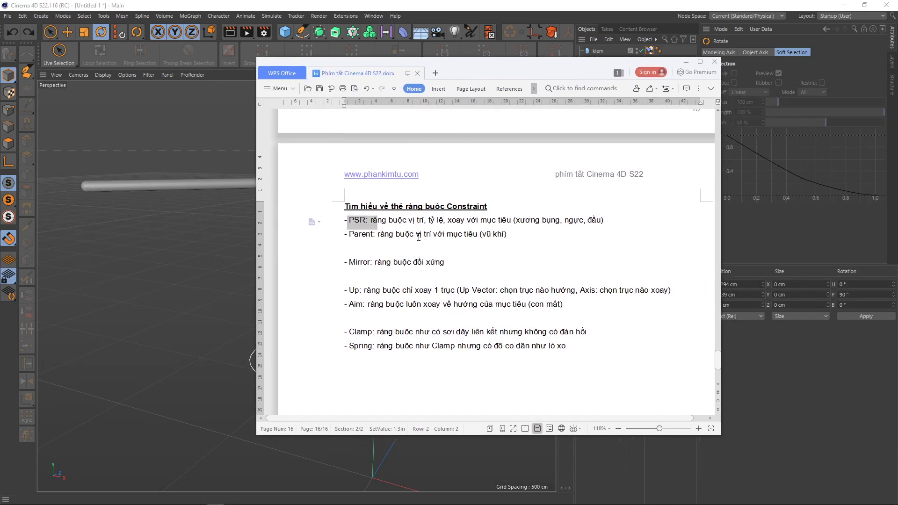
Highlight the PSR, Parent and Mirror–Spring notes, then drag the notes window off-screen
left_click(382, 222)
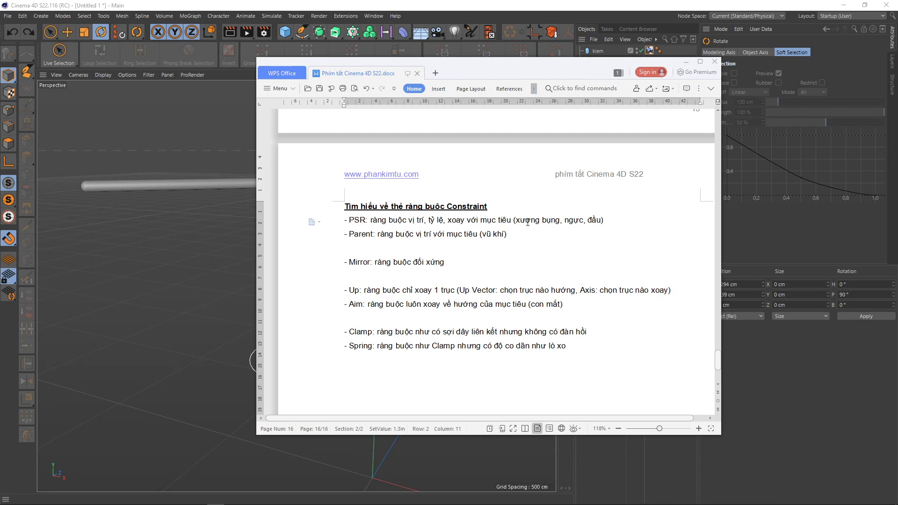
left_click_drag(513, 220, 602, 220)
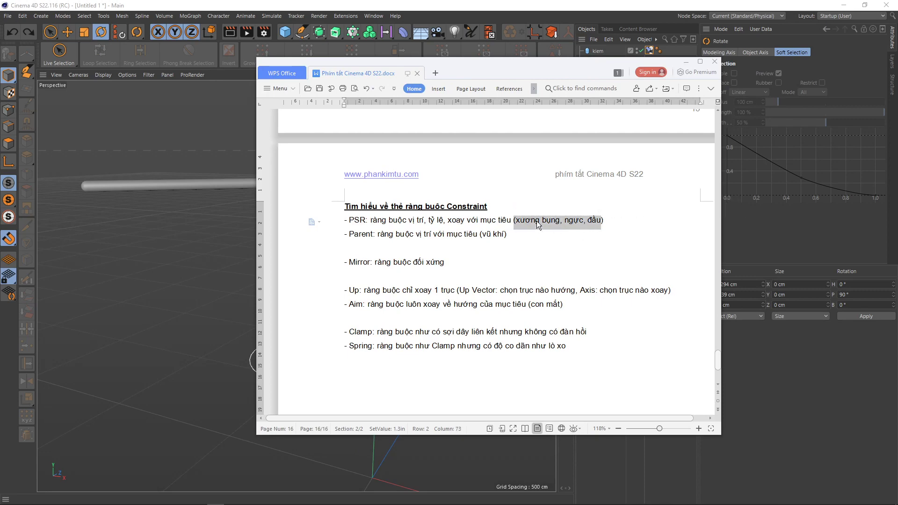
left_click(414, 233)
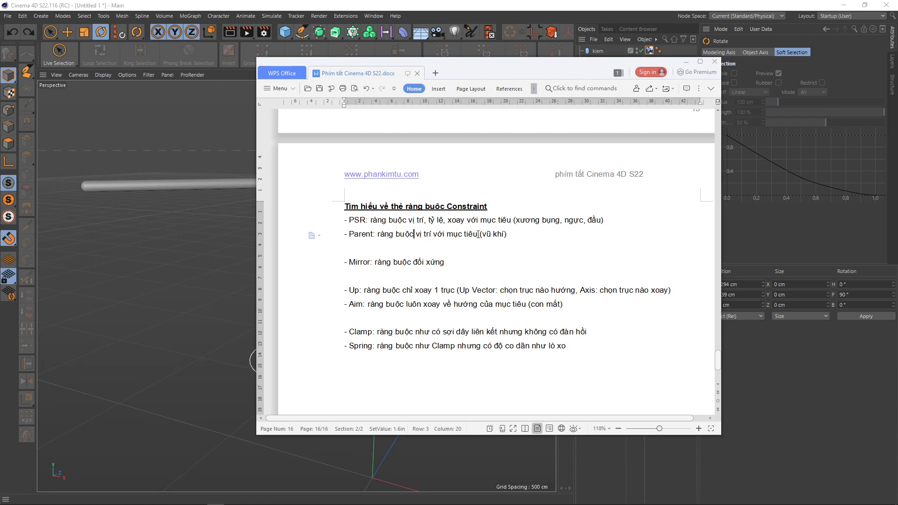
left_click_drag(465, 233, 505, 234)
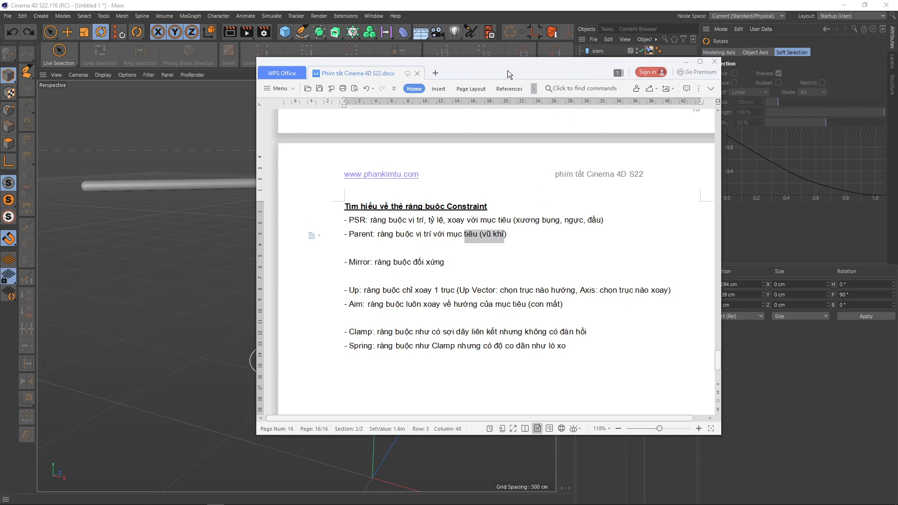
scroll(410, 259, "down", 1)
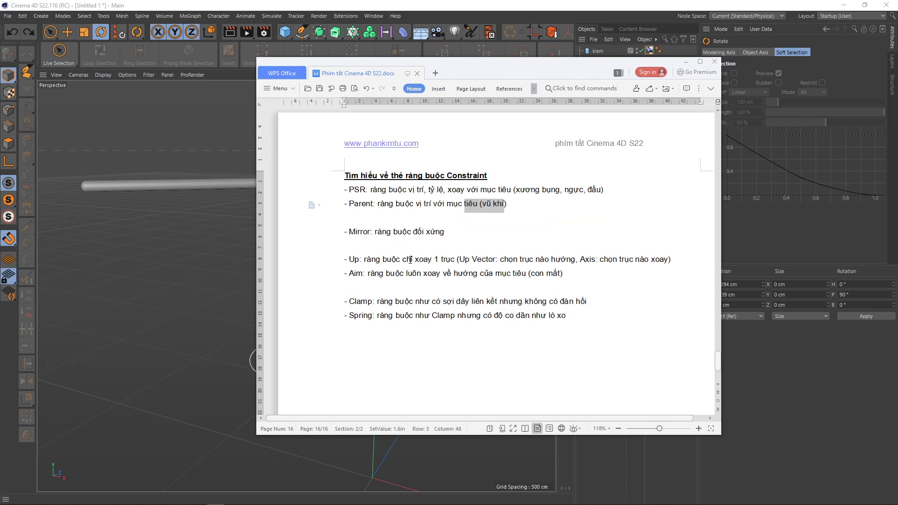
left_click_drag(439, 315, 344, 233)
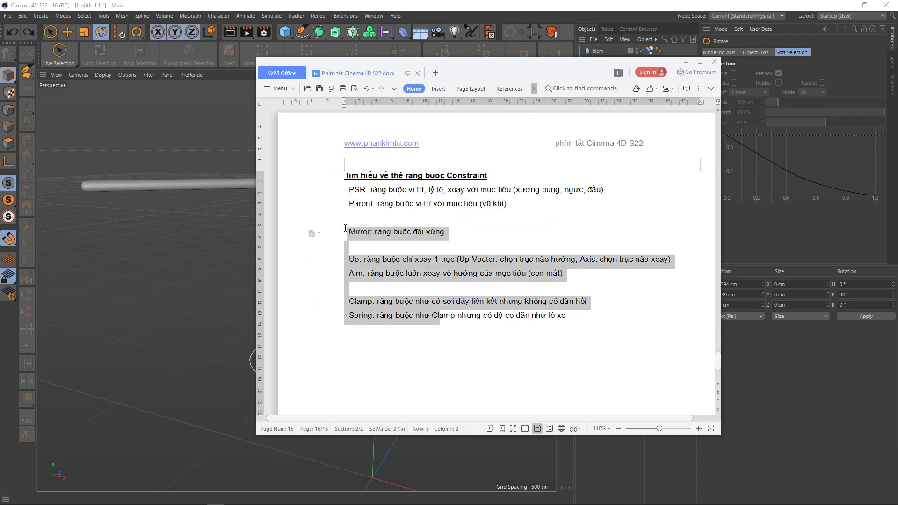
left_click(432, 273)
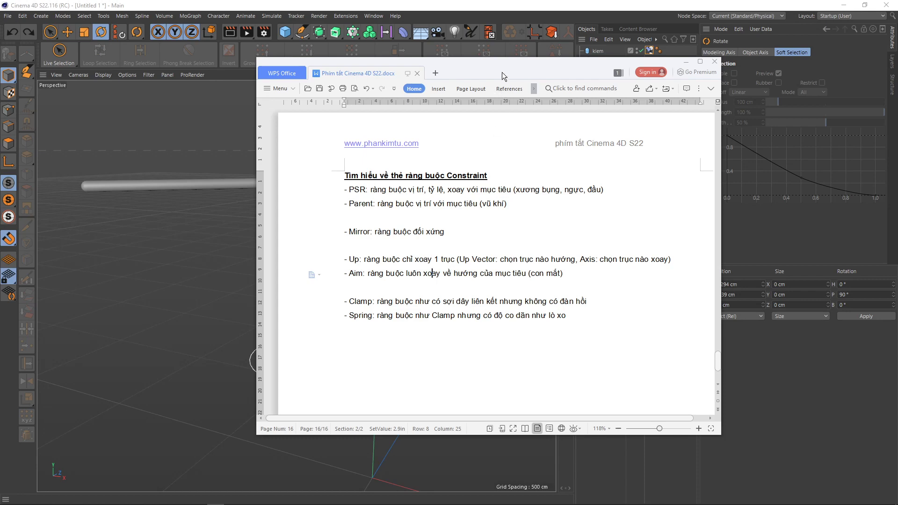
left_click_drag(479, 67, 897, 23)
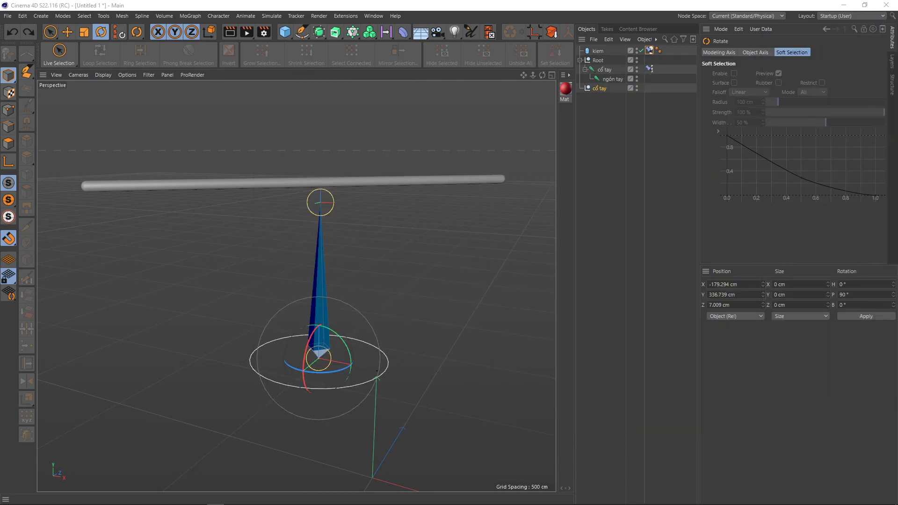